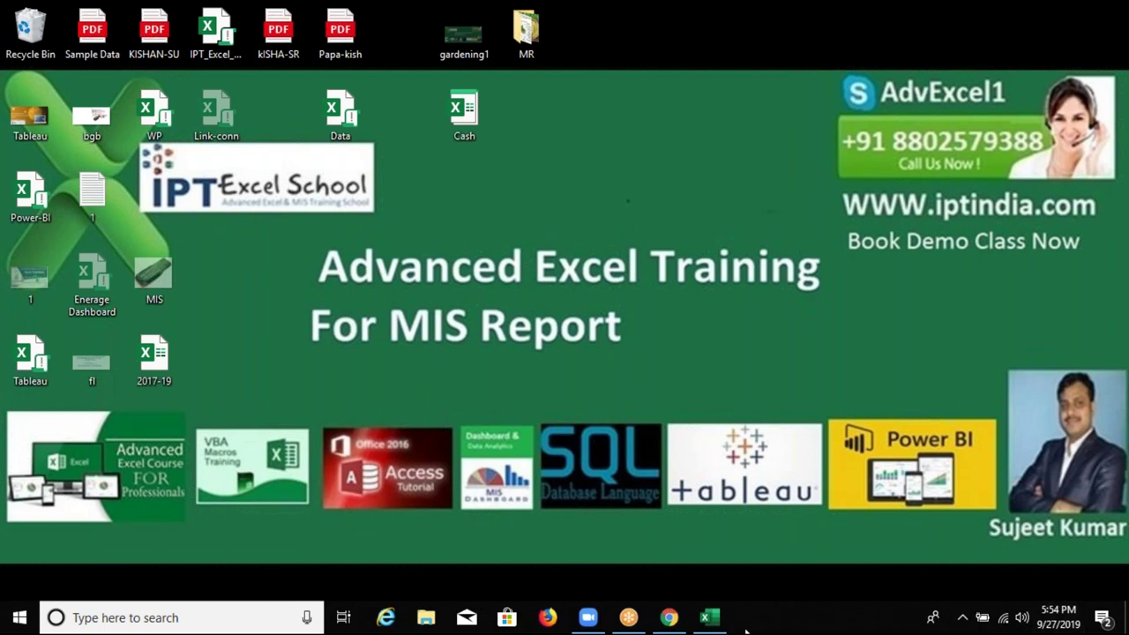
- Restore the Excel Book1 workbook window from the taskbar
{"action": "left_click", "coordinate": [710, 617]}
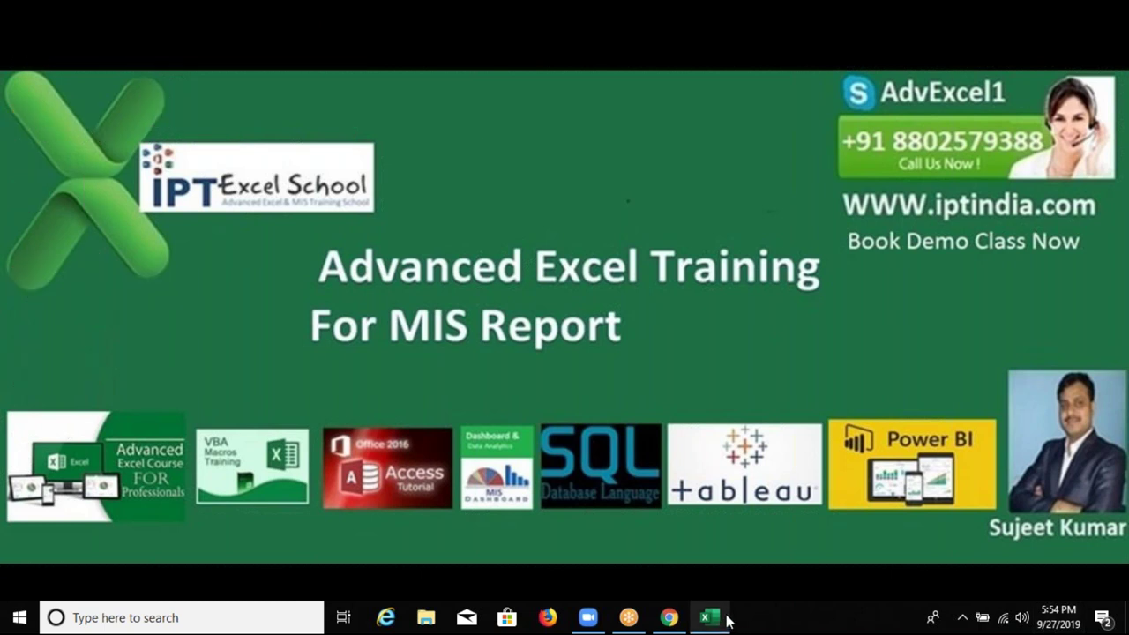
- Enter the headers Name, City and Amt in the first row
{"action": "type", "text": "Na"}
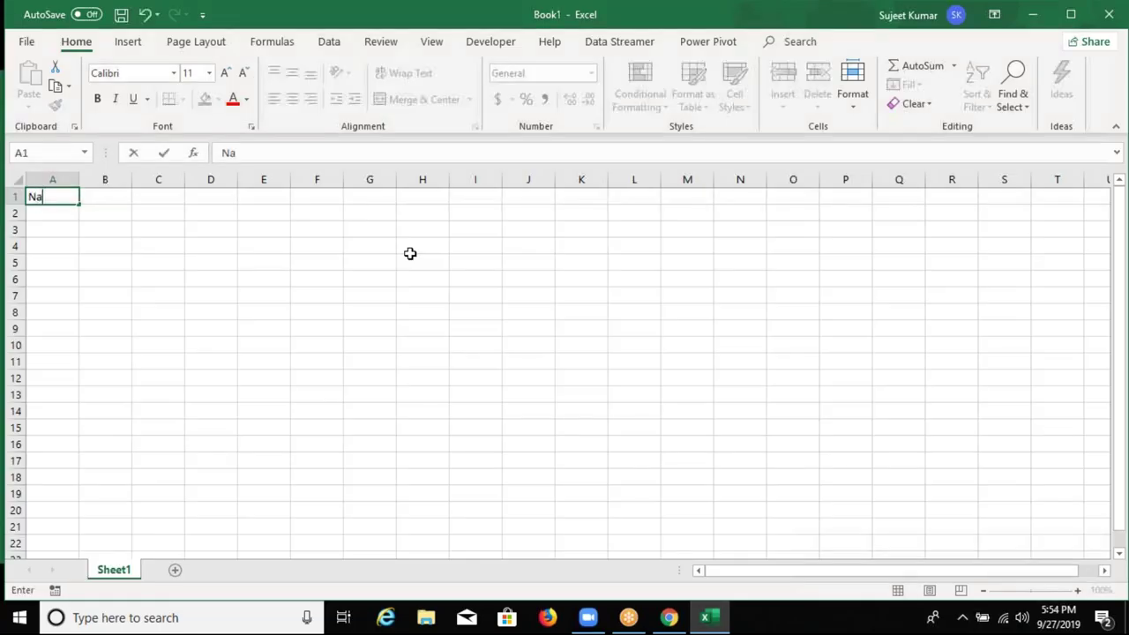
{"action": "type", "text": "me"}
{"action": "key", "text": "Tab"}
{"action": "type", "text": "C"}
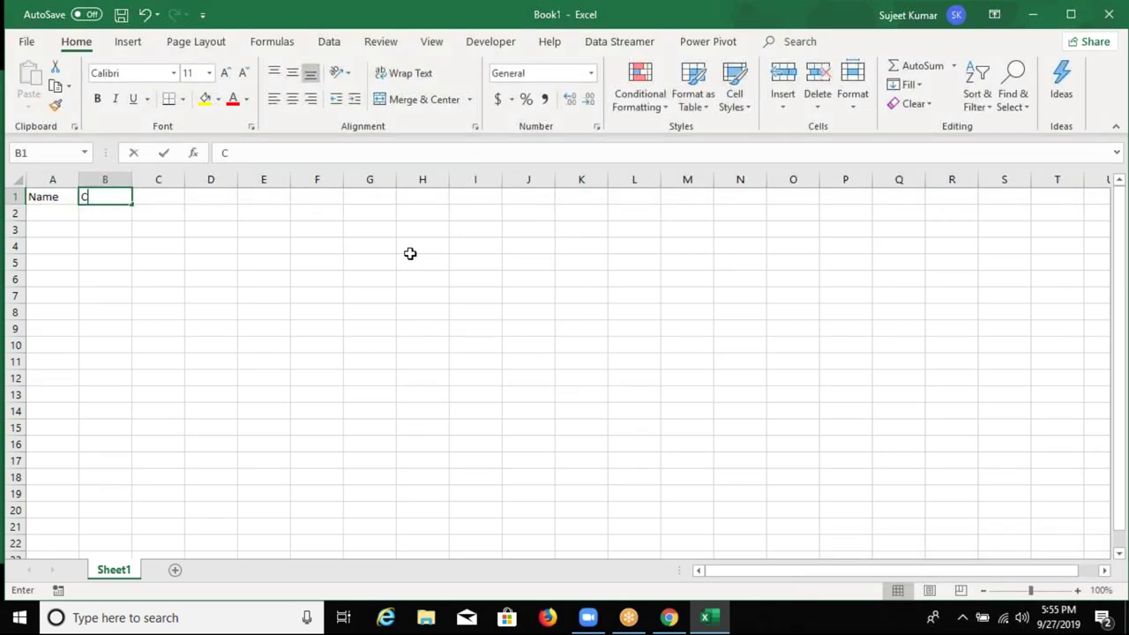
{"action": "type", "text": "ity"}
{"action": "key", "text": "Return"}
{"action": "key", "text": "Up"}
{"action": "key", "text": "Right"}
{"action": "key", "text": "Tab"}
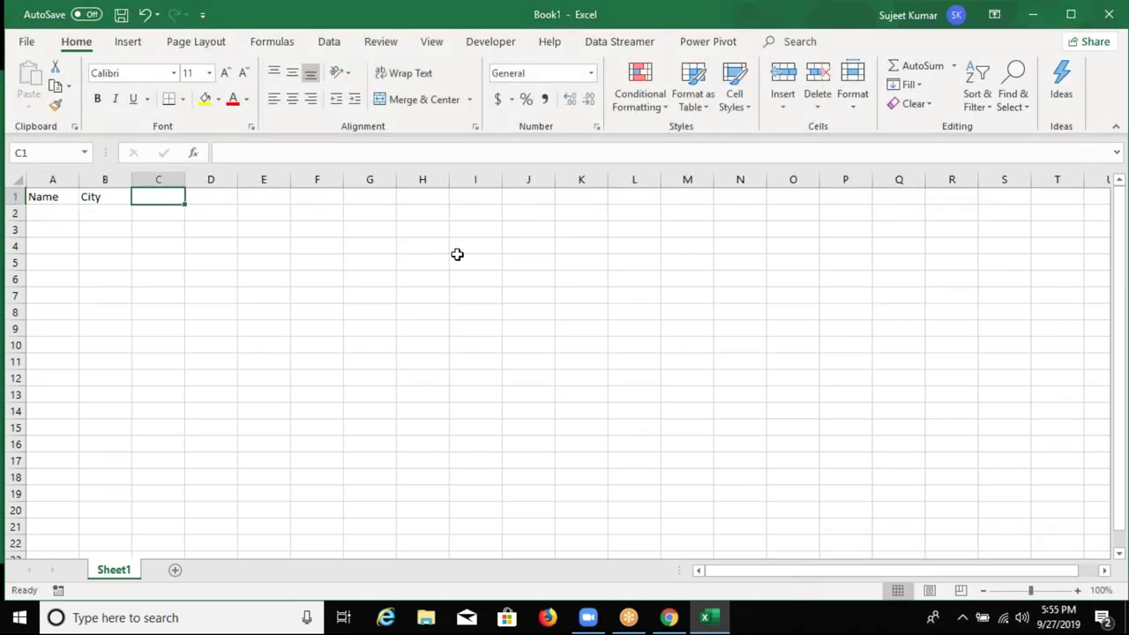
{"action": "type", "text": "adr"}
{"action": "key", "text": "BackSpace"}
{"action": "key", "text": "BackSpace"}
{"action": "key", "text": "BackSpace"}
{"action": "key", "text": "Tab"}
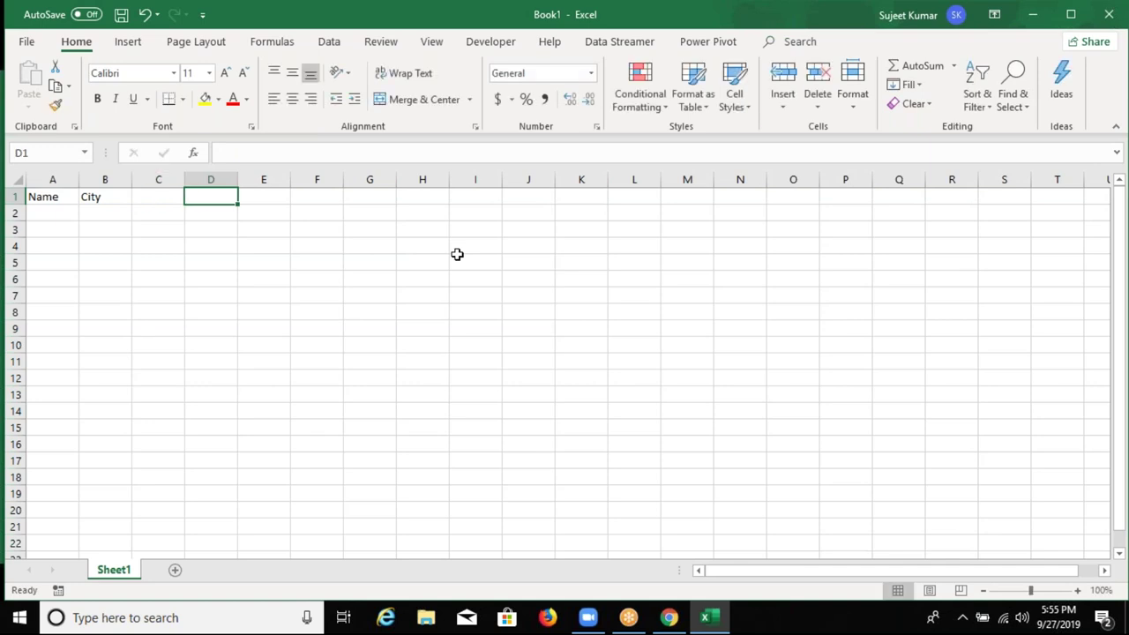
{"action": "type", "text": "Am"}
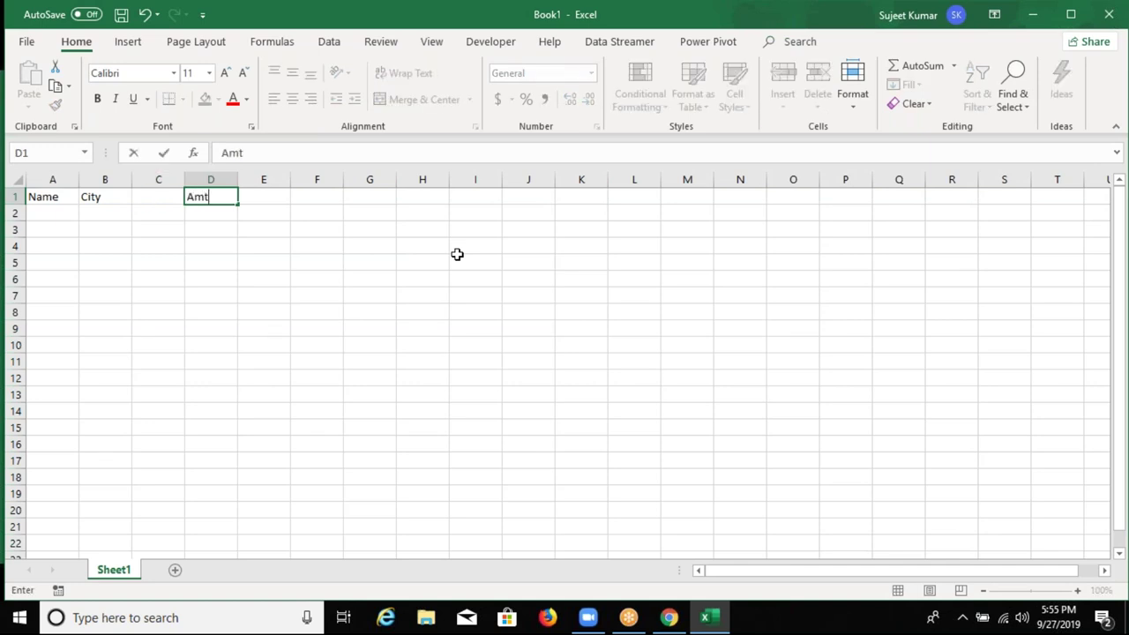
{"action": "type", "text": "t"}
{"action": "key", "text": "Return"}
- Delete the empty column C left between City and Amt
{"action": "key", "text": "Up"}
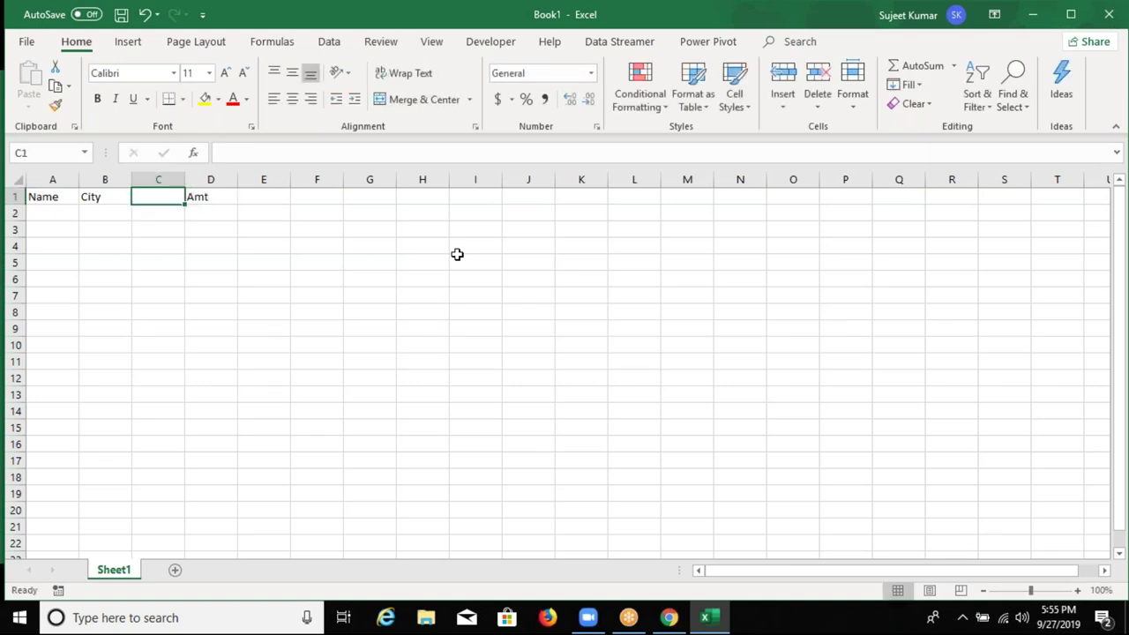
{"action": "key", "text": "ctrl+space"}
{"action": "key", "text": "ctrl+minus"}
- List the cities Pune, Delhi, Kolcuta and Noida under City
{"action": "key", "text": "Left"}
{"action": "key", "text": "Down"}
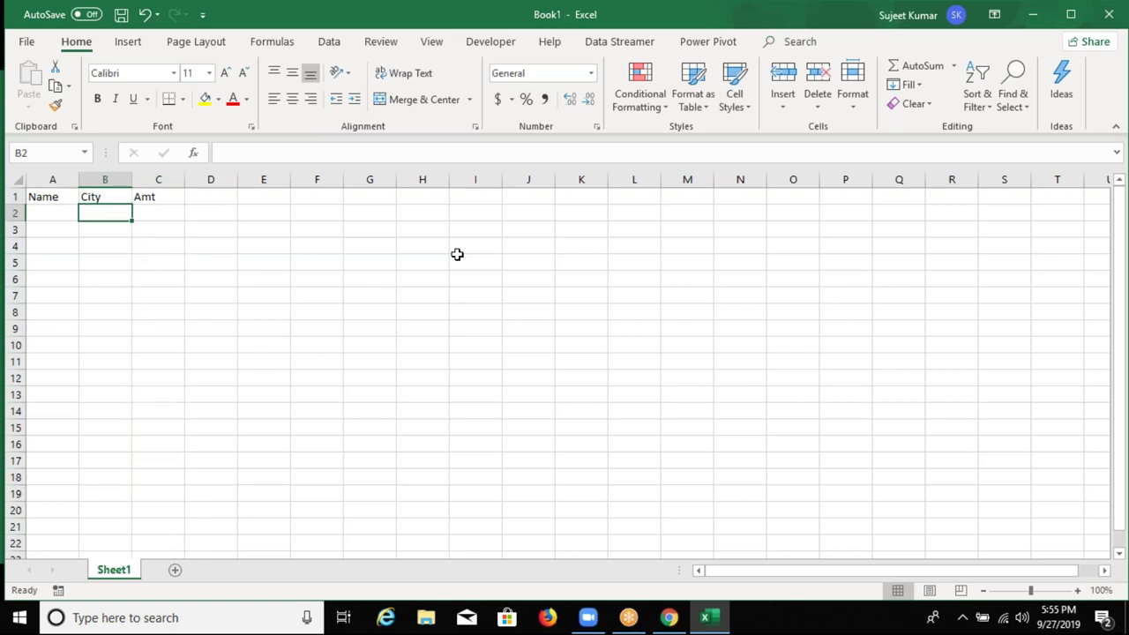
{"action": "type", "text": "Pune"}
{"action": "key", "text": "Return"}
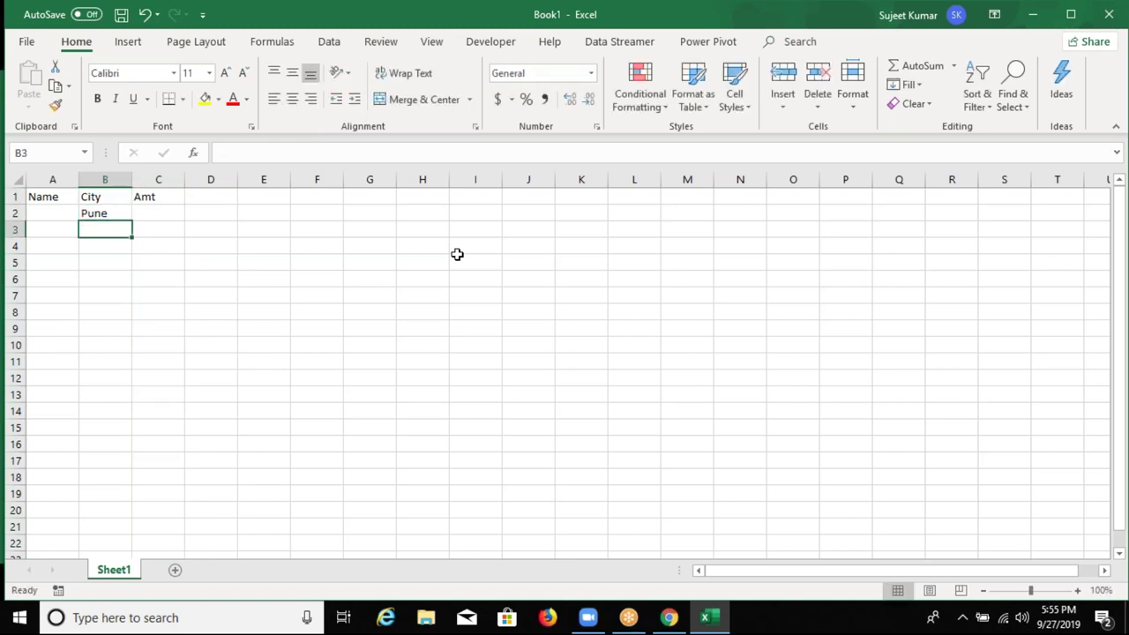
{"action": "type", "text": "Delhi"}
{"action": "key", "text": "Return"}
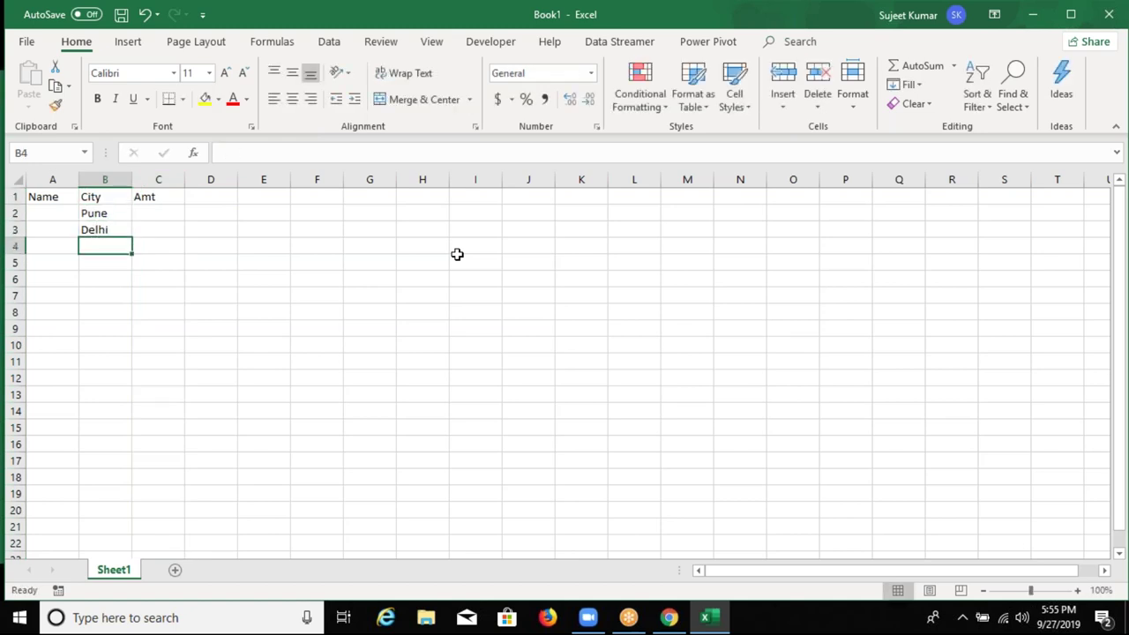
{"action": "type", "text": "Kolcuta"}
{"action": "key", "text": "Return"}
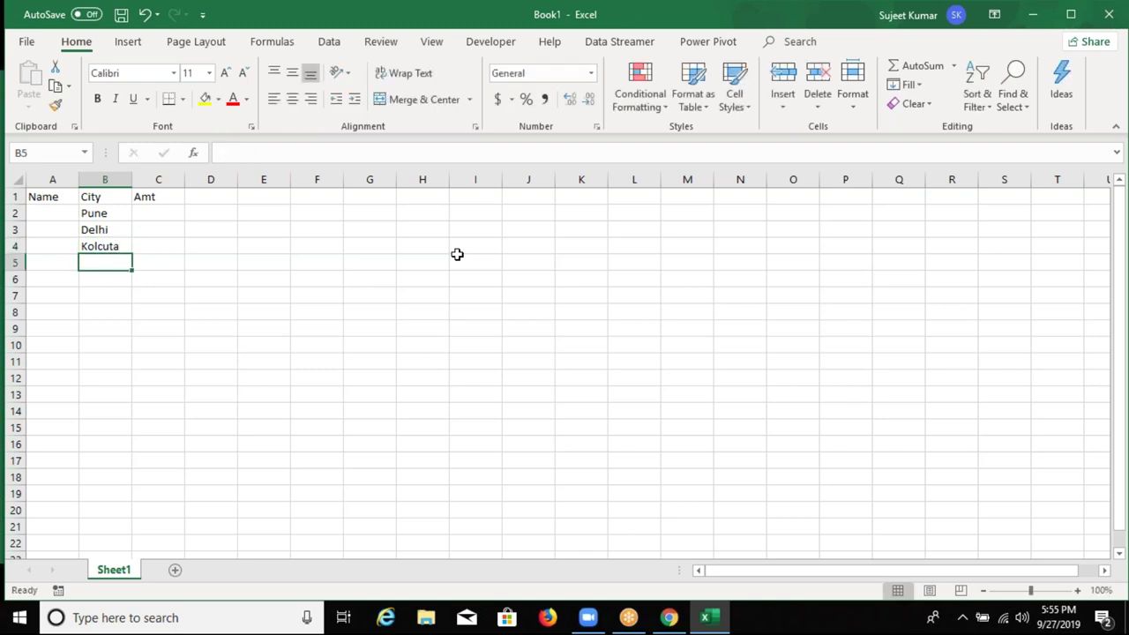
{"action": "type", "text": "Noida"}
{"action": "key", "text": "Return"}
- Add a Total row with =SUM(C2:C5) under the Amt column
{"action": "key", "text": "Left"}
{"action": "type", "text": "Total"}
{"action": "key", "text": "Tab"}
{"action": "key", "text": "Tab"}
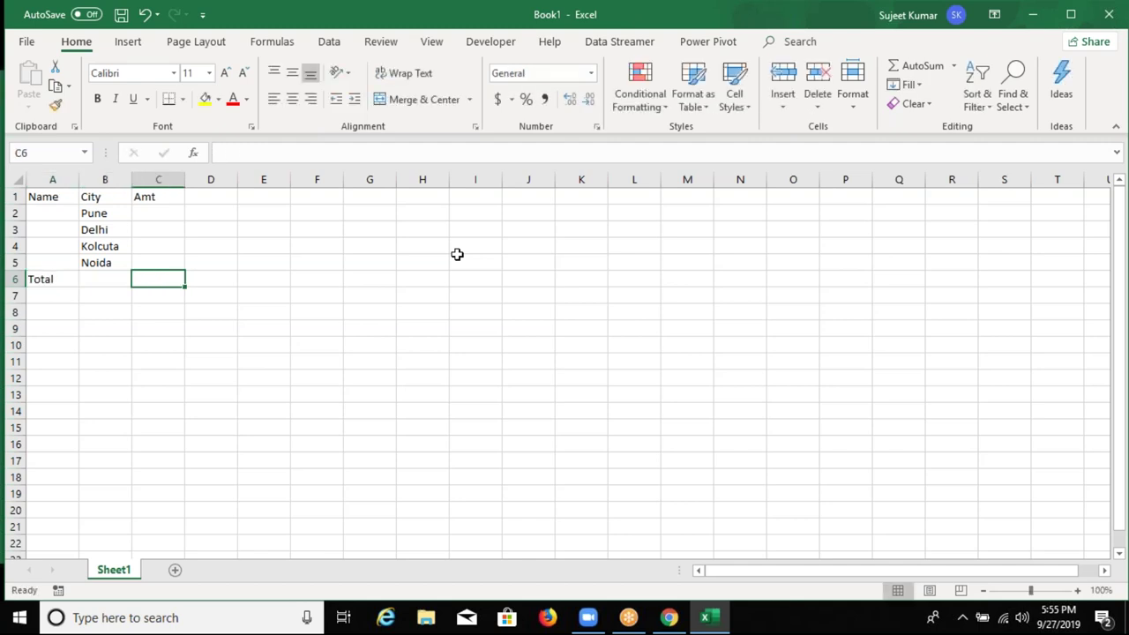
{"action": "type", "text": "=su"}
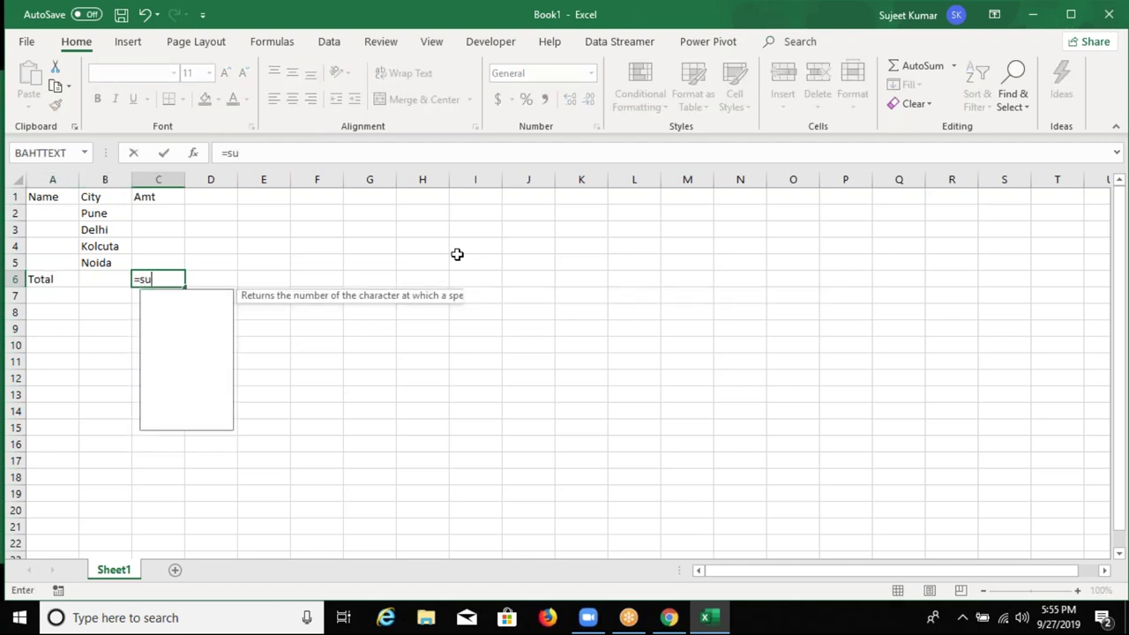
{"action": "type", "text": "m"}
{"action": "key", "text": "Tab"}
{"action": "key", "text": "Up"}
{"action": "key", "text": "shift+Up"}
{"action": "key", "text": "shift+Up"}
{"action": "key", "text": "shift+Up"}
{"action": "key", "text": "Return"}
- Select the whole table A1:C6
{"action": "key", "text": "Up"}
{"action": "key", "text": "shift+Right"}
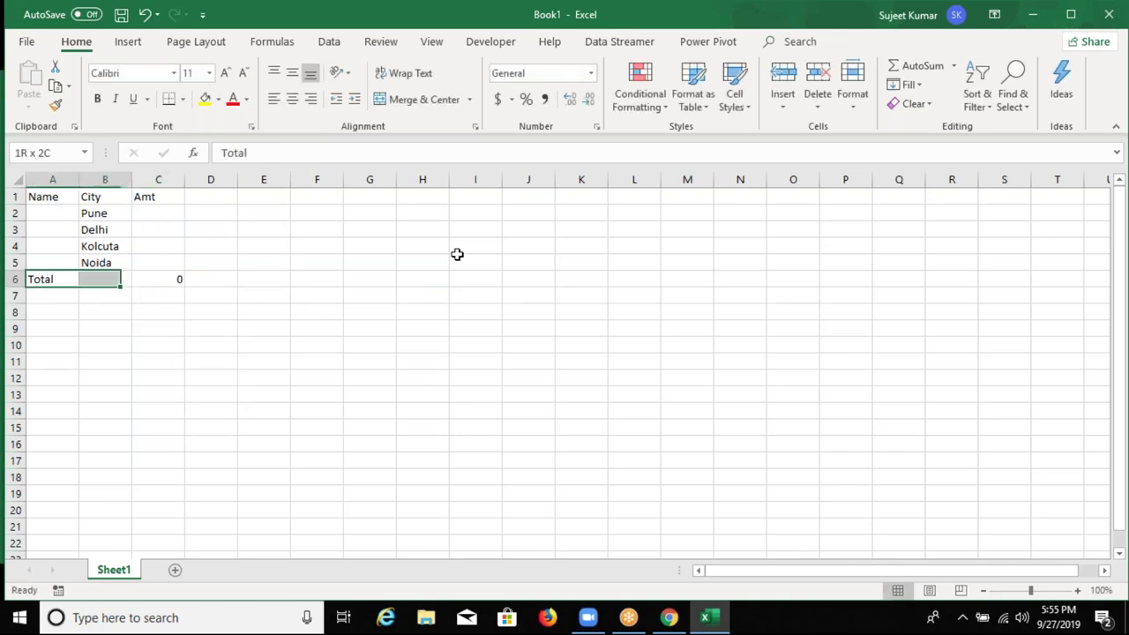
{"action": "key", "text": "shift+Right"}
{"action": "key", "text": "shift+Up"}
{"action": "key", "text": "shift+Up"}
{"action": "key", "text": "shift+Up"}
{"action": "key", "text": "shift+Up"}
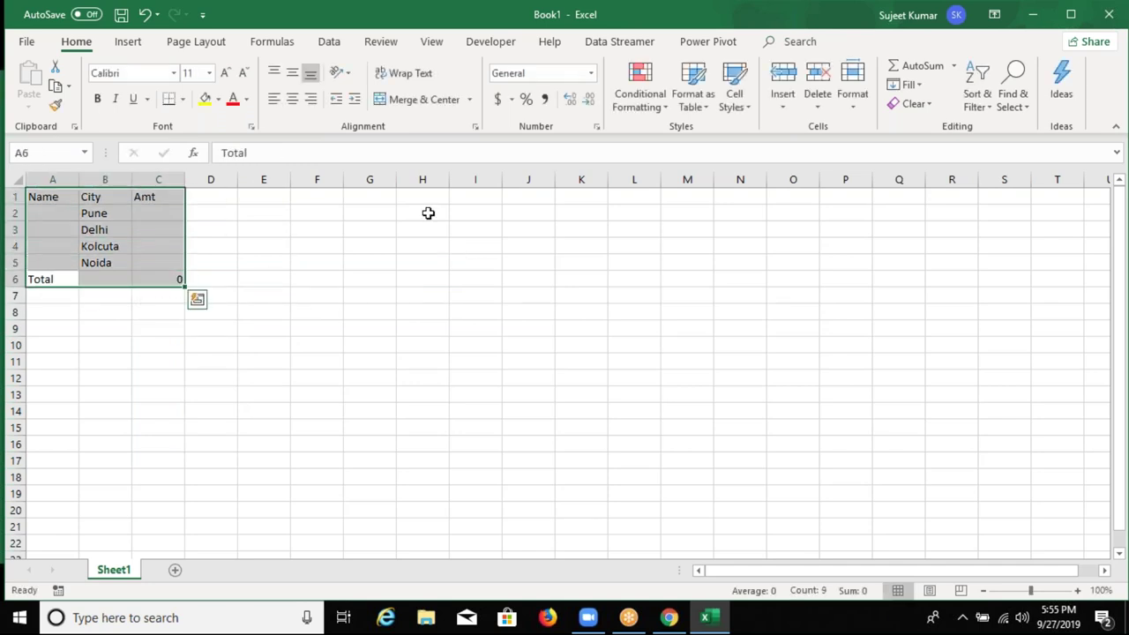
- Give the table All Borders and merge the blank Name cells A2:A5
{"action": "left_click", "coordinate": [183, 99]}
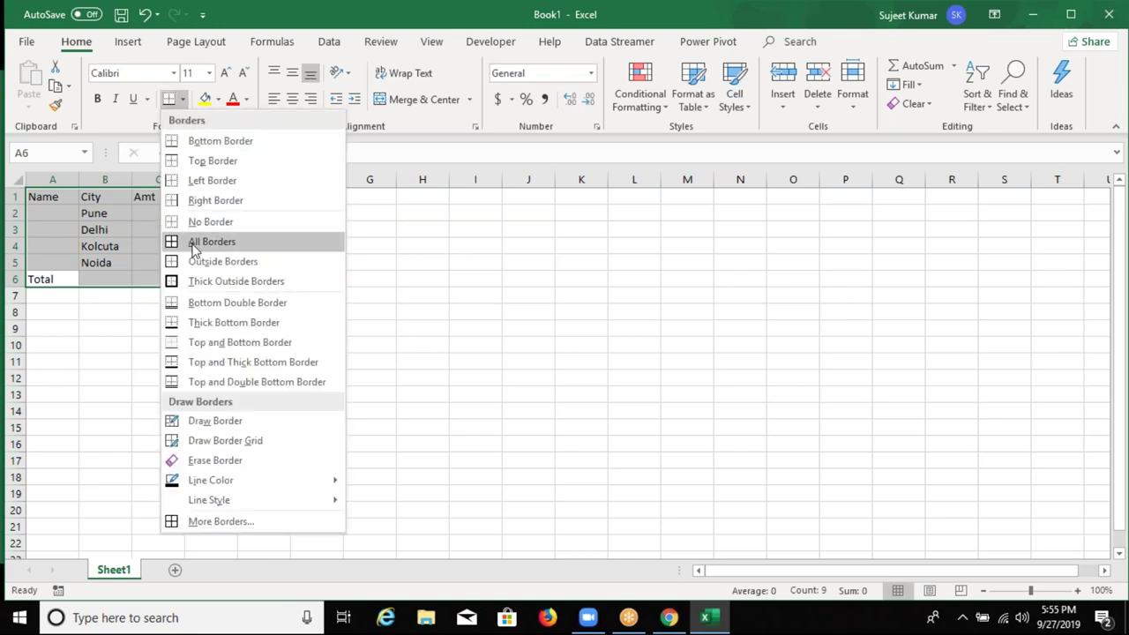
{"action": "left_click", "coordinate": [192, 238]}
{"action": "left_click_drag", "start_coordinate": [64, 212], "coordinate": [70, 243]}
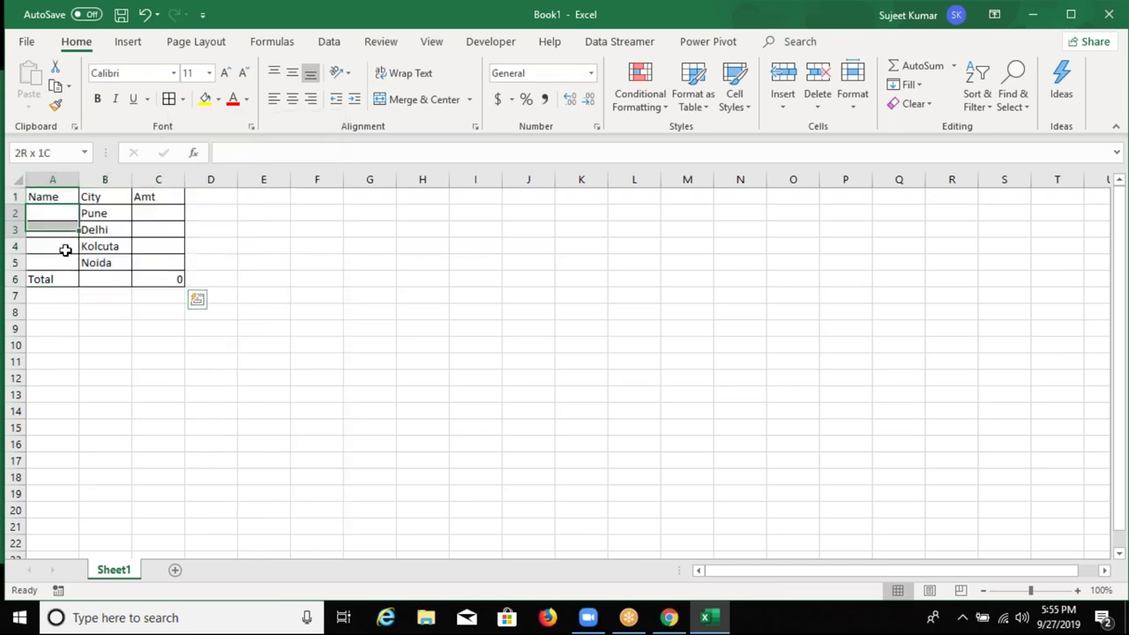
{"action": "key", "text": "shift+Down"}
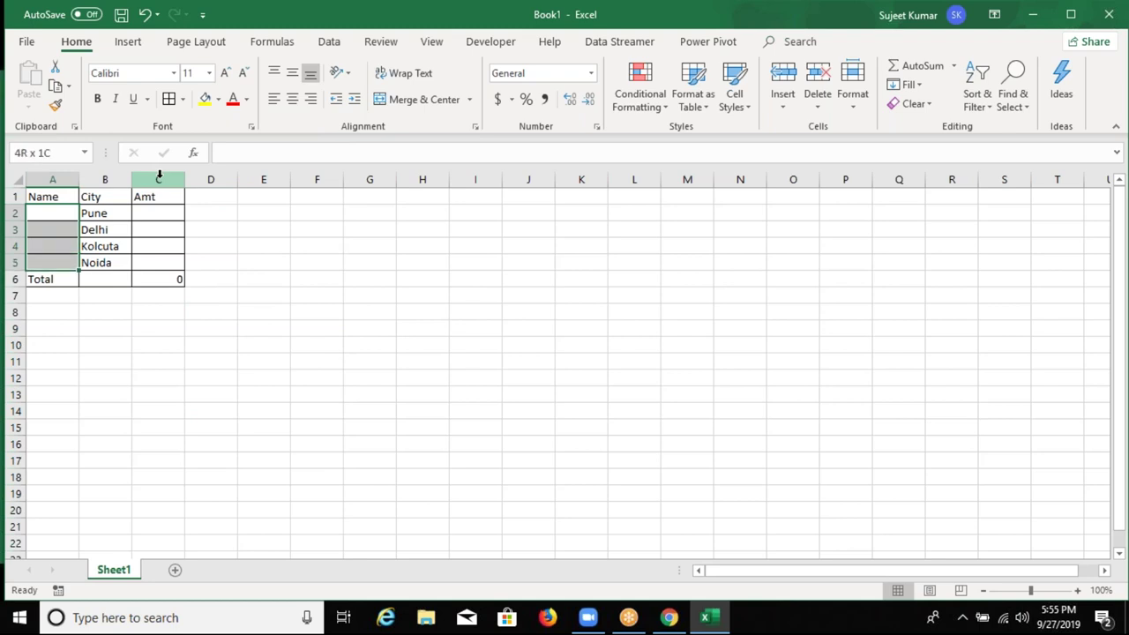
{"action": "left_click", "coordinate": [416, 100]}
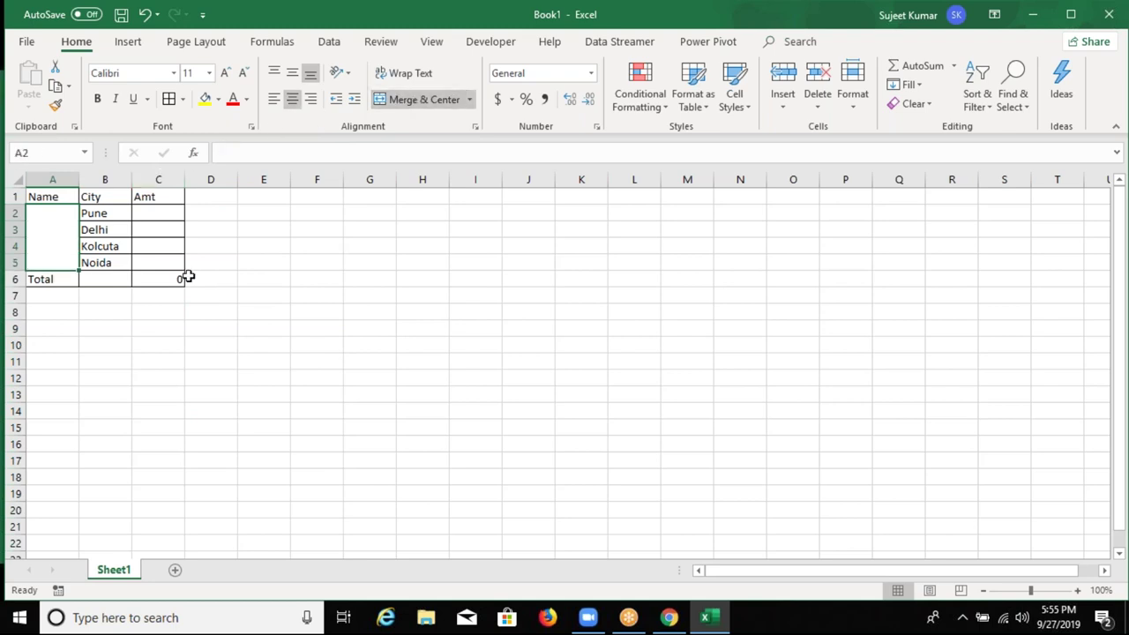
{"action": "left_click", "coordinate": [194, 278]}
- Copy the table A1:C6 and paste copies at A8, A15 and A22
{"action": "left_click_drag", "start_coordinate": [53, 198], "coordinate": [173, 280]}
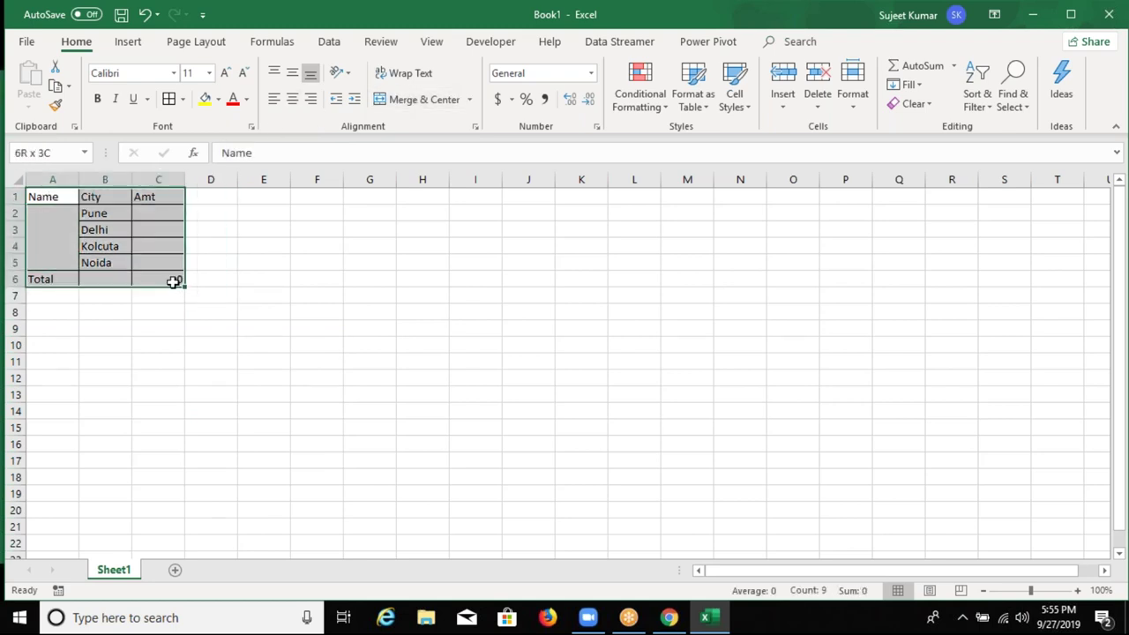
{"action": "key", "text": "ctrl+c"}
{"action": "left_click", "coordinate": [54, 317]}
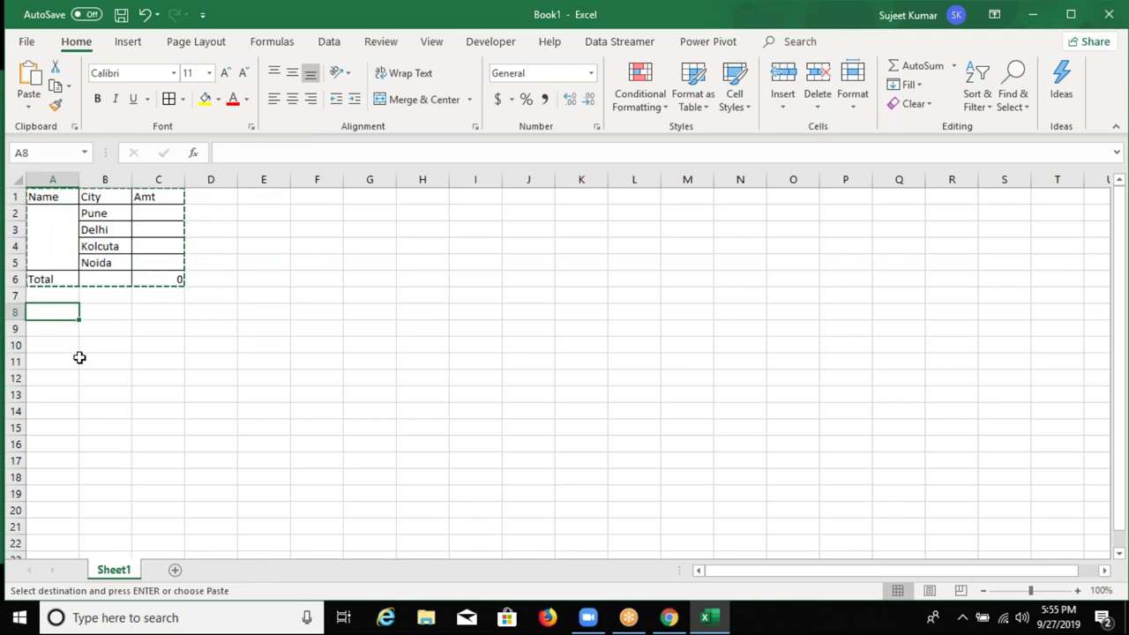
{"action": "key", "text": "ctrl+v"}
{"action": "left_click", "coordinate": [54, 427]}
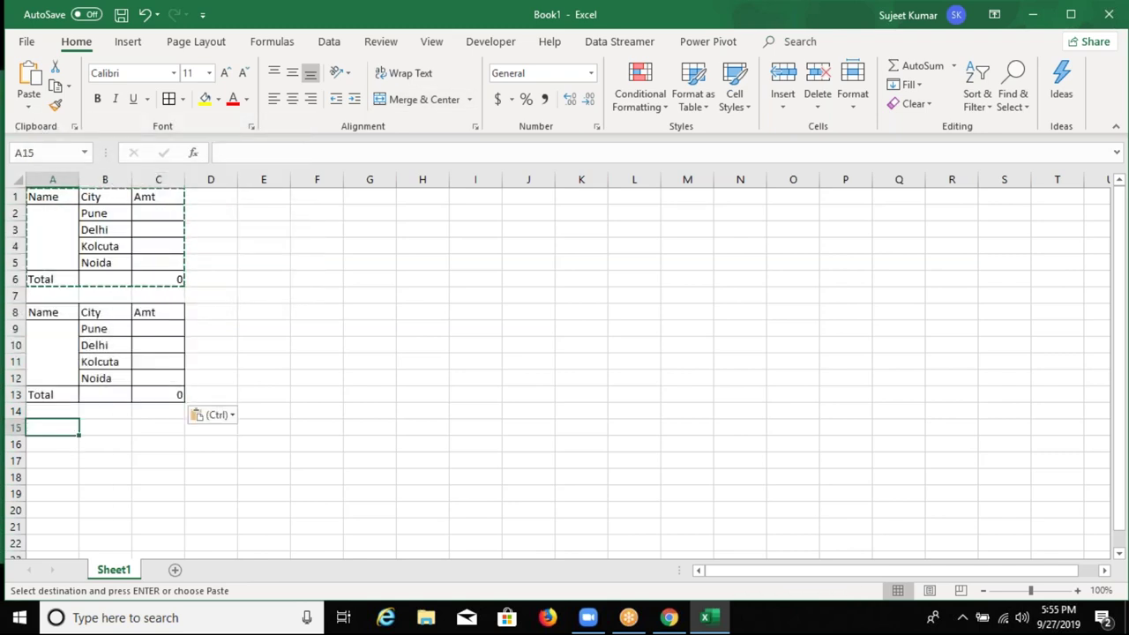
{"action": "key", "text": "ctrl+v"}
{"action": "left_click", "coordinate": [60, 538]}
{"action": "key", "text": "ctrl+v"}
{"action": "scroll", "coordinate": [270, 512], "scroll_direction": "down", "scroll_amount": 2}
{"action": "scroll", "coordinate": [163, 481], "scroll_direction": "up", "scroll_amount": 2}
{"action": "key", "text": "Escape"}
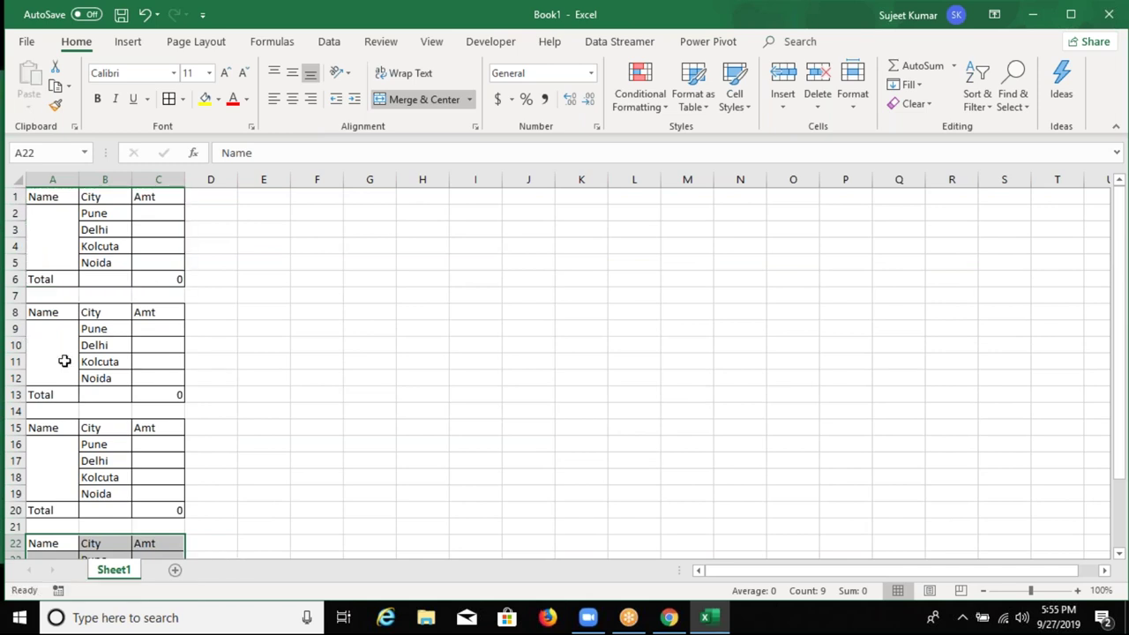
- Clear the pasted copies from rows 8–28, keeping only the original table
{"action": "mouse_move", "coordinate": [13, 312]}
{"action": "left_mouse_down"}
{"action": "mouse_move", "coordinate": [35, 628]}
{"action": "mouse_move", "coordinate": [48, 617]}
{"action": "left_mouse_up"}
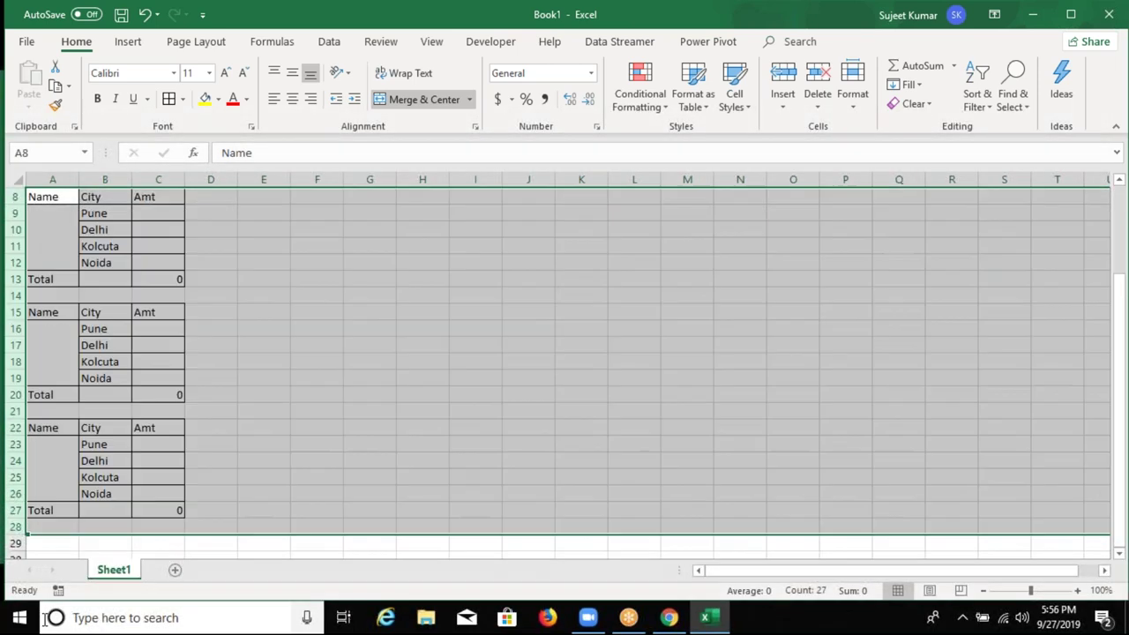
{"action": "key", "text": "Delete"}
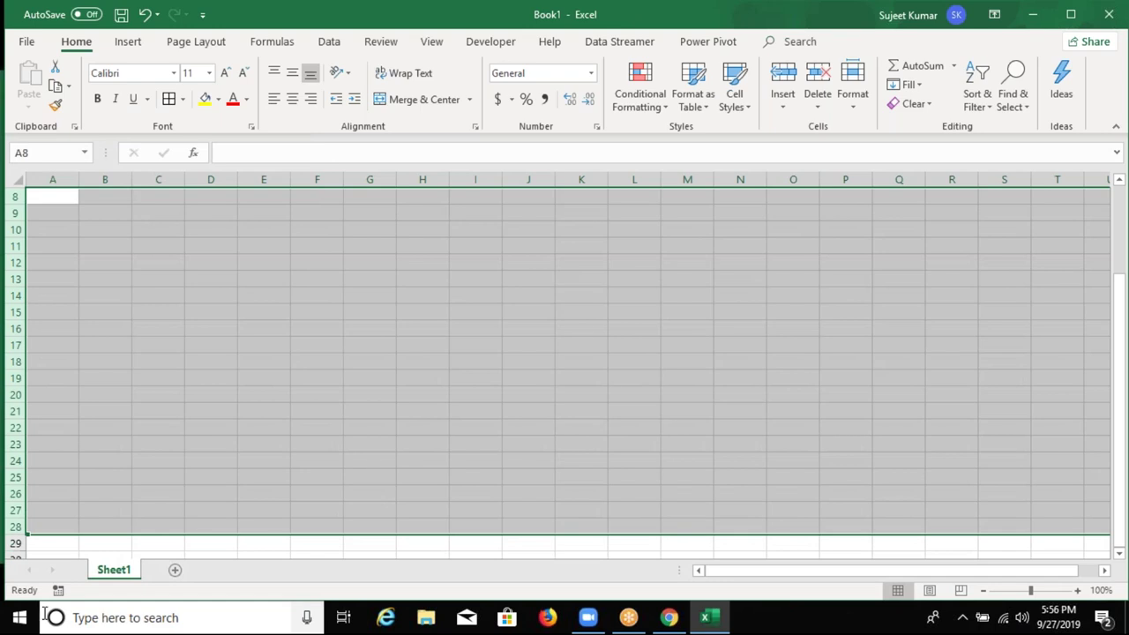
{"action": "left_click", "coordinate": [108, 492]}
{"action": "scroll", "coordinate": [109, 487], "scroll_direction": "up", "scroll_amount": 3}
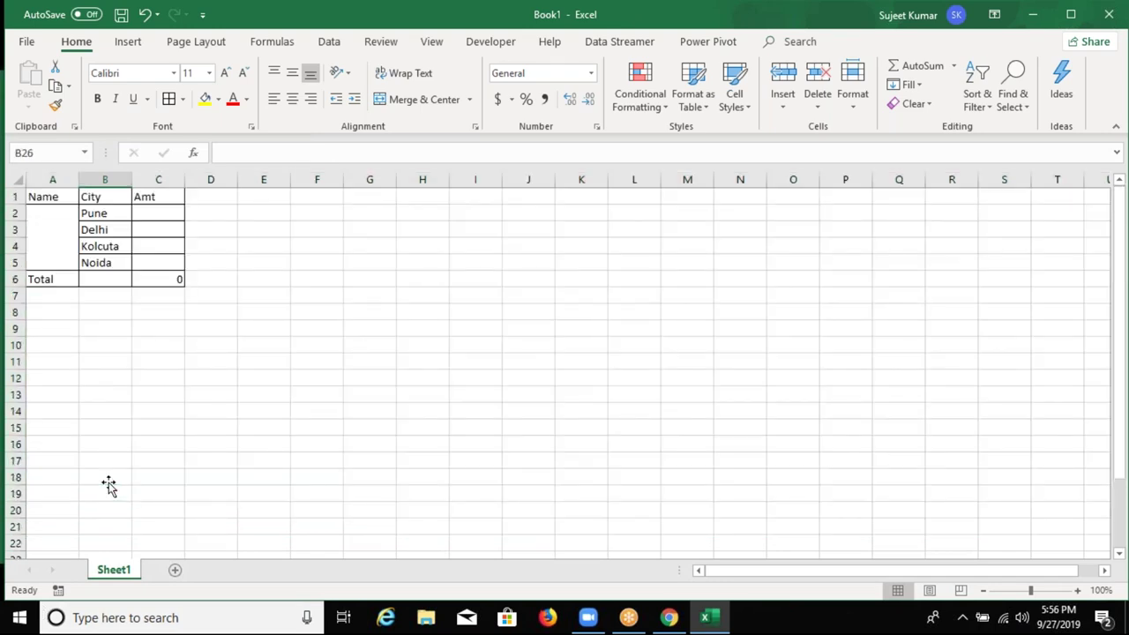
- Open the VBA editor, insert a new module and start a Sub copy() macro
{"action": "left_click", "coordinate": [492, 42]}
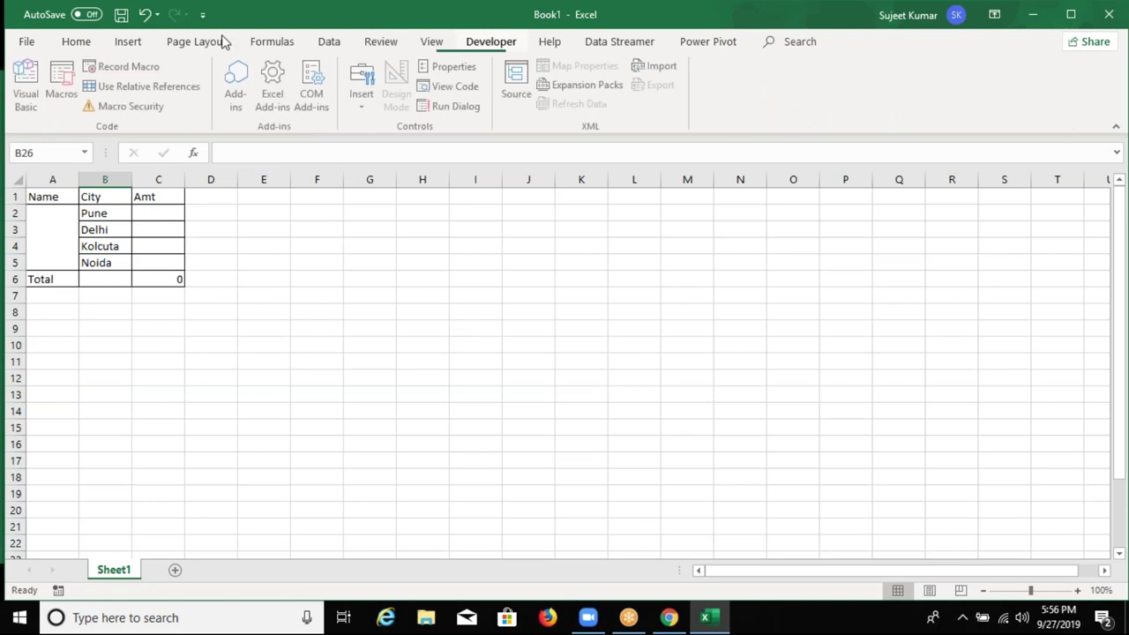
{"action": "left_click", "coordinate": [43, 89]}
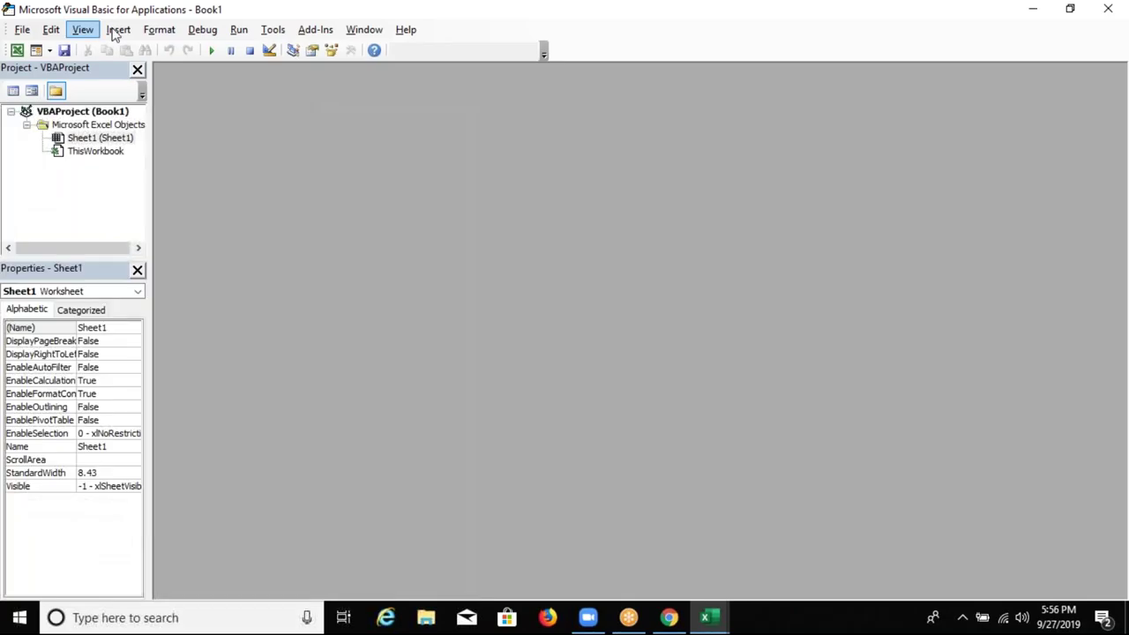
{"action": "left_click", "coordinate": [118, 29]}
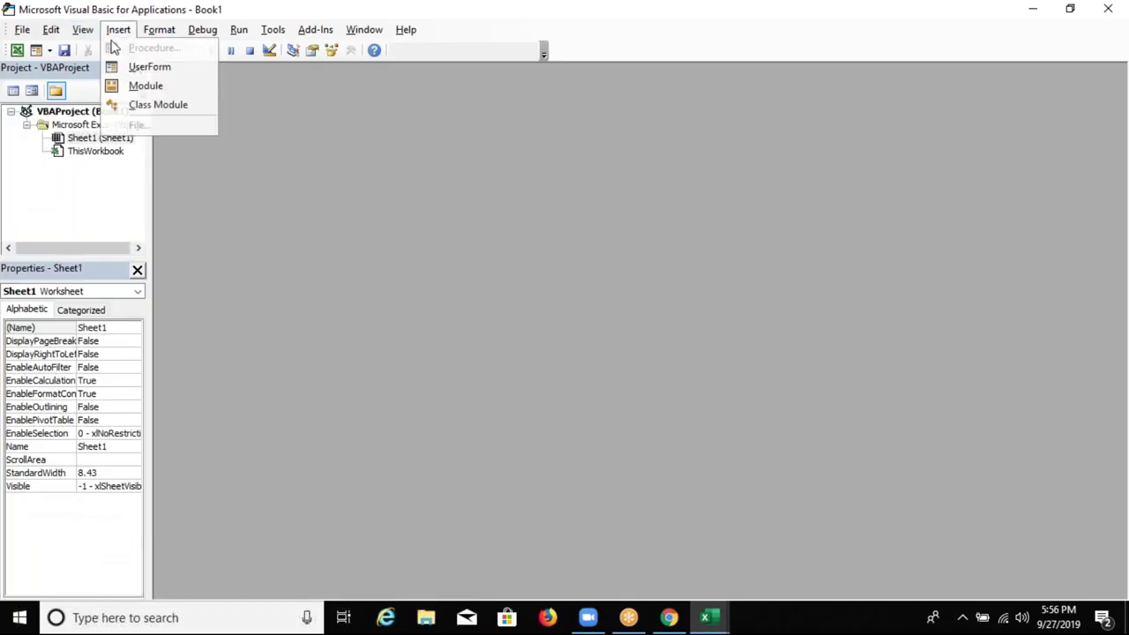
{"action": "left_click", "coordinate": [141, 85]}
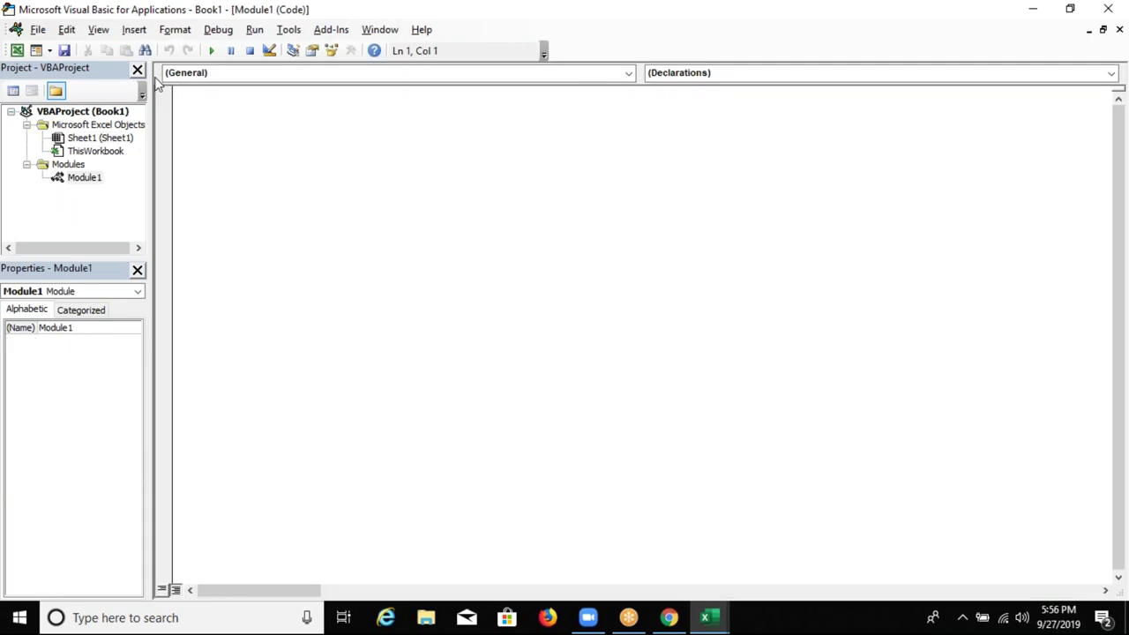
{"action": "type", "text": "sub copy("}
{"action": "key", "text": "BackSpace"}
{"action": "type", "text": "()"}
{"action": "key", "text": "Return"}
{"action": "key", "text": "Return"}
{"action": "key", "text": "Return"}
{"action": "key", "text": "Return"}
{"action": "key", "text": "Return"}
- Replace the 'for i =' text on line 3 with range("A1
{"action": "left_click", "coordinate": [181, 120]}
{"action": "type", "text": "for i ="}
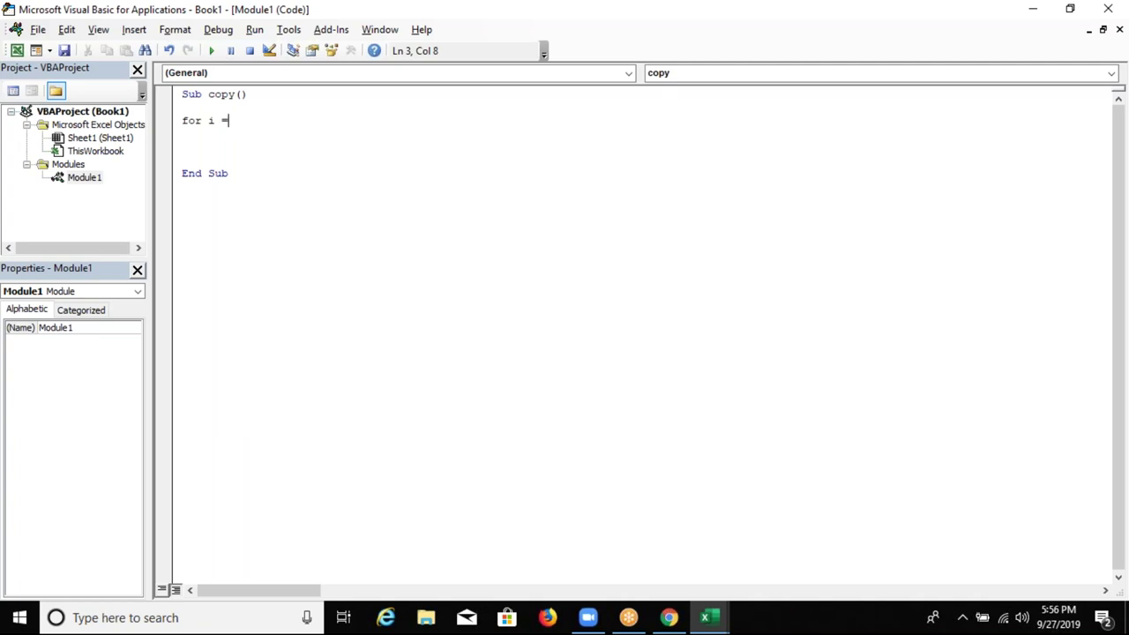
{"action": "key", "text": "BackSpace"}
{"action": "key", "text": "BackSpace"}
{"action": "key", "text": "BackSpace"}
{"action": "key", "text": "BackSpace"}
{"action": "key", "text": "BackSpace"}
{"action": "key", "text": "BackSpace"}
{"action": "key", "text": "BackSpace"}
{"action": "type", "text": "range"}
{"action": "key", "text": "BackSpace"}
{"action": "key", "text": "BackSpace"}
{"action": "key", "text": "BackSpace"}
{"action": "type", "text": "nge"}
{"action": "type", "text": "(\"A1"}
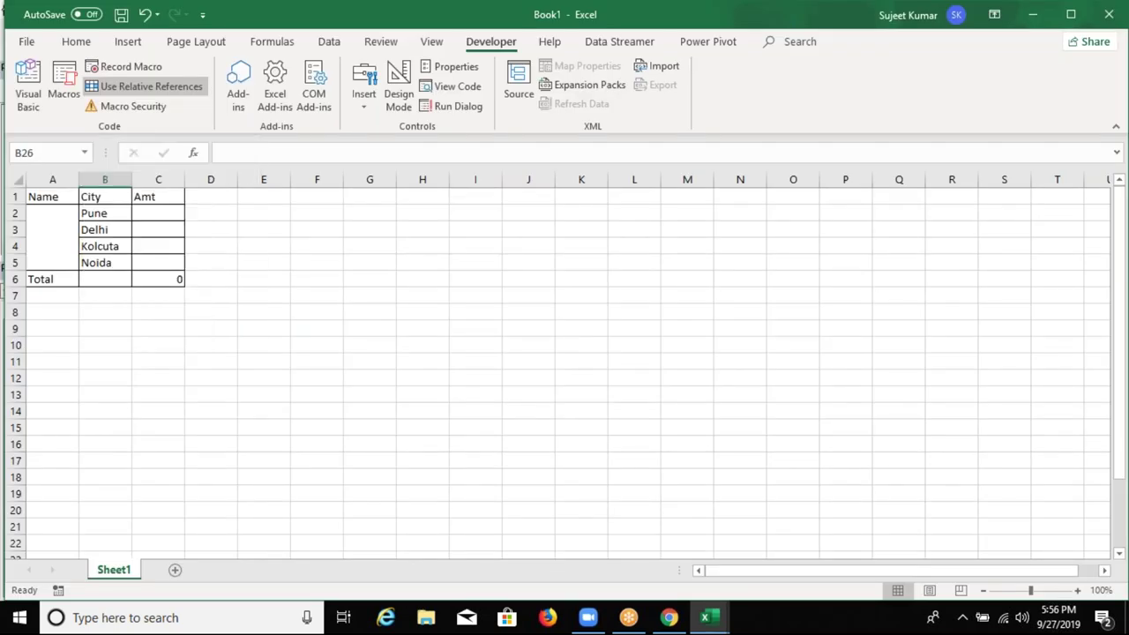
- Finish the line Range("A1:C6").copy and check the rows below the table
{"action": "key", "text": "alt+F11"}
{"action": "type", "text": ":C6\")"}
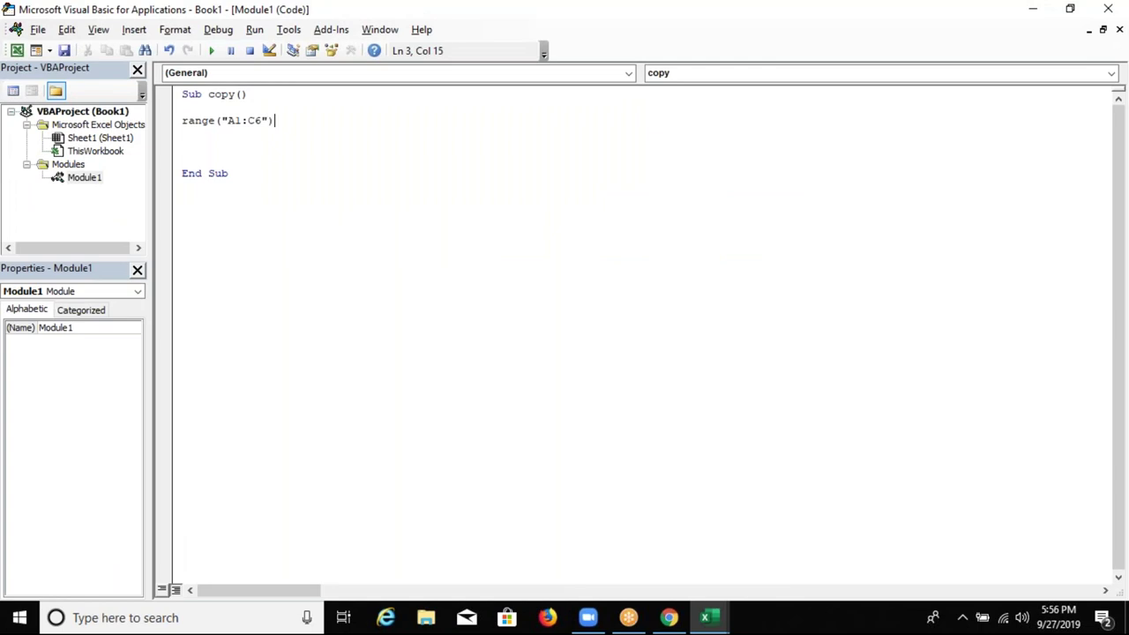
{"action": "type", "text": ".co"}
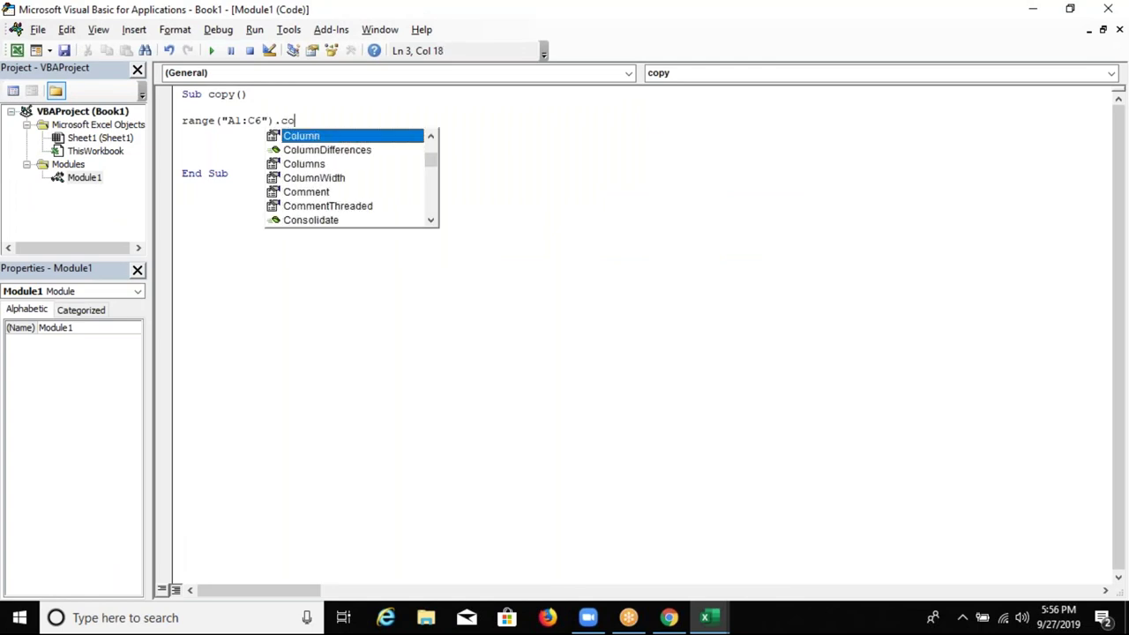
{"action": "type", "text": "py"}
{"action": "key", "text": "Return"}
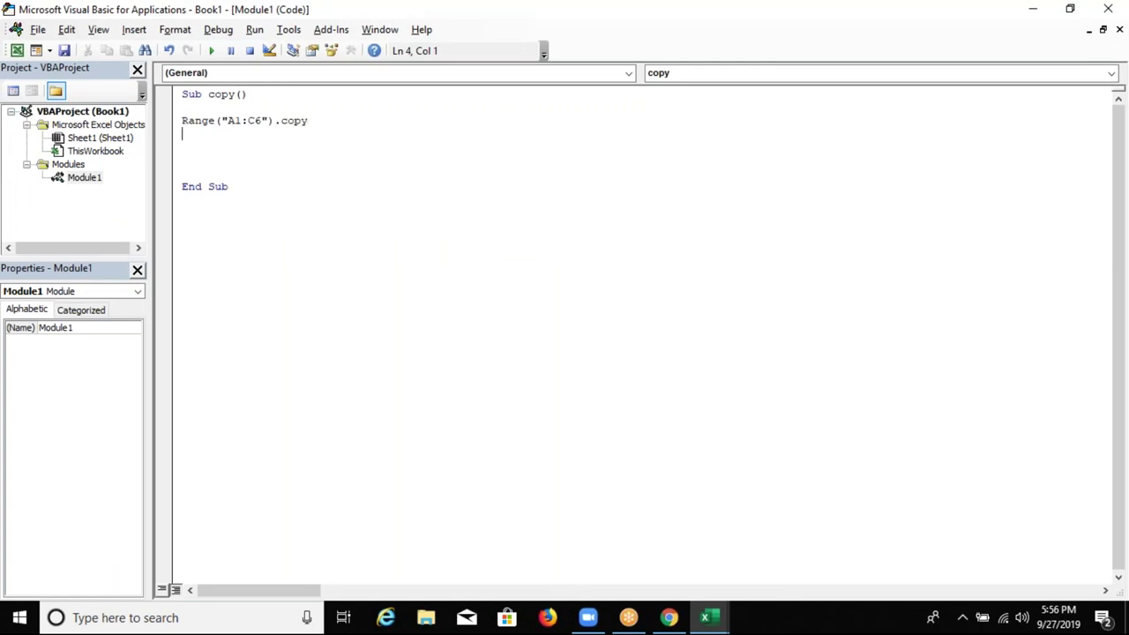
{"action": "key", "text": "alt+F11"}
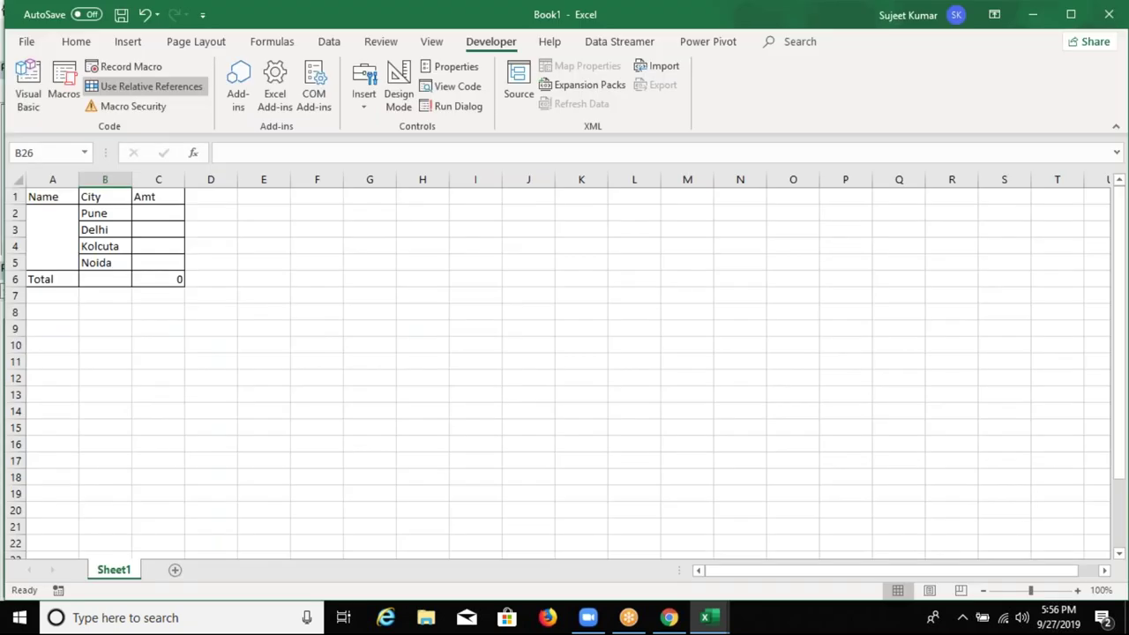
{"action": "scroll", "coordinate": [565, 352], "scroll_direction": "down", "scroll_amount": 2}
{"action": "key", "text": "Down"}
{"action": "key", "text": "Down"}
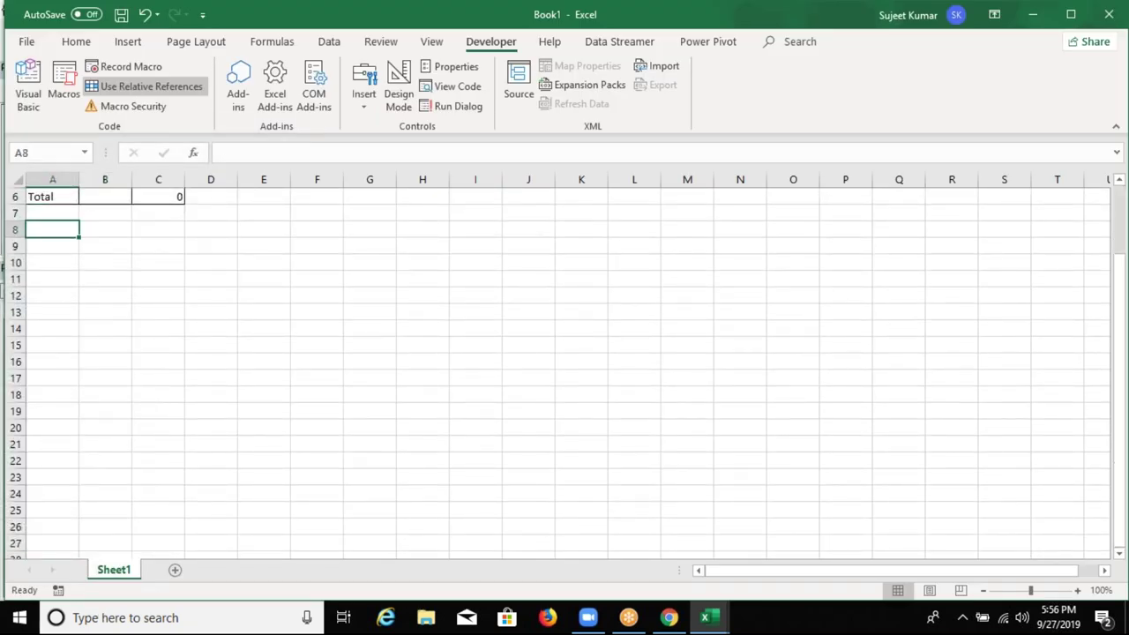
- Begin the paste line as range("a65000").End(xlUp)
{"action": "key", "text": "alt+F11"}
{"action": "key", "text": "BackSpace"}
{"action": "key", "text": "Return"}
{"action": "key", "text": "Return"}
{"action": "key", "text": "Up"}
{"action": "type", "text": "range(\"a65000\").en"}
{"action": "key", "text": "Tab"}
{"action": "type", "text": "("}
{"action": "key", "text": "Down"}
{"action": "key", "text": "Down"}
{"action": "key", "text": "Down"}
{"action": "key", "text": "Tab"}
- Complete the paste line with .Offset(2,0).PasteSpecial
{"action": "type", "text": ")"}
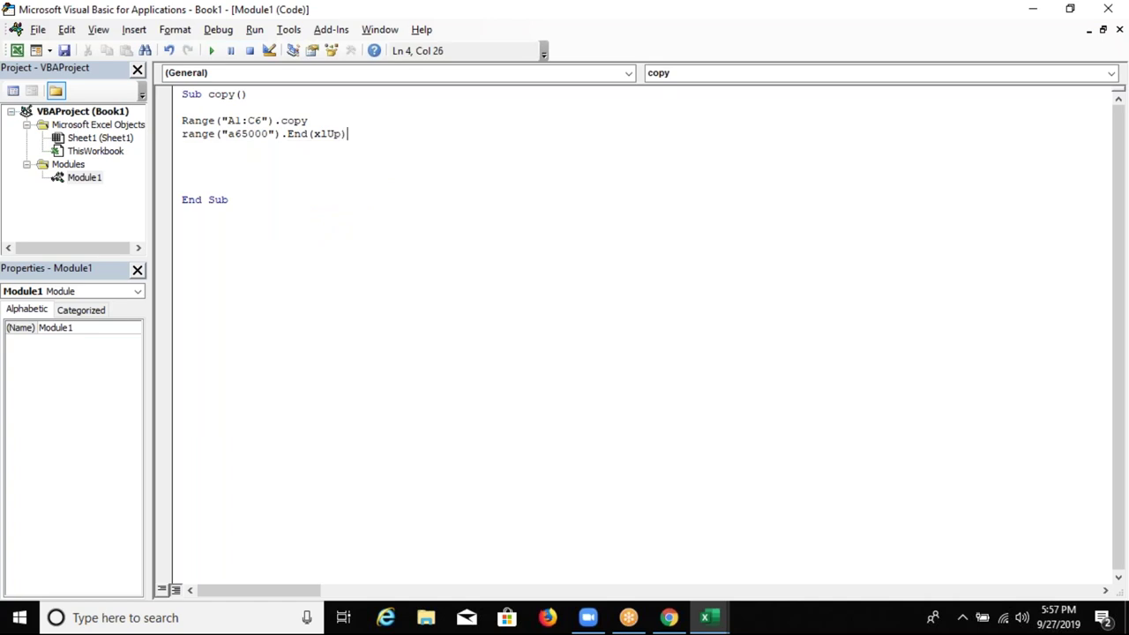
{"action": "type", "text": ".of"}
{"action": "key", "text": "Tab"}
{"action": "type", "text": "("}
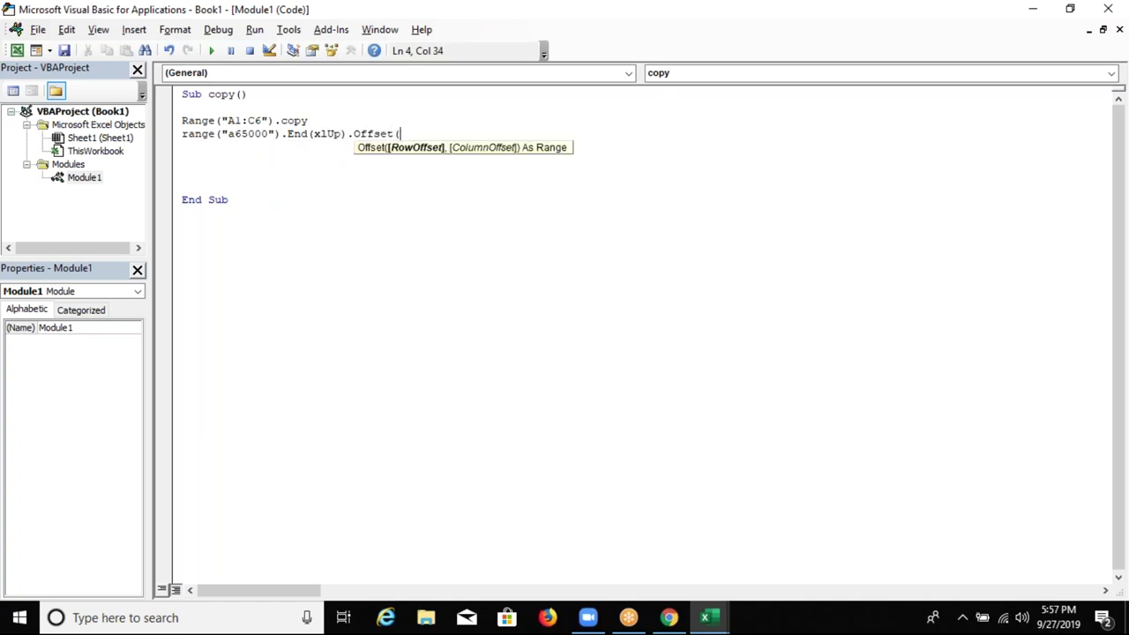
{"action": "type", "text": "2,0"}
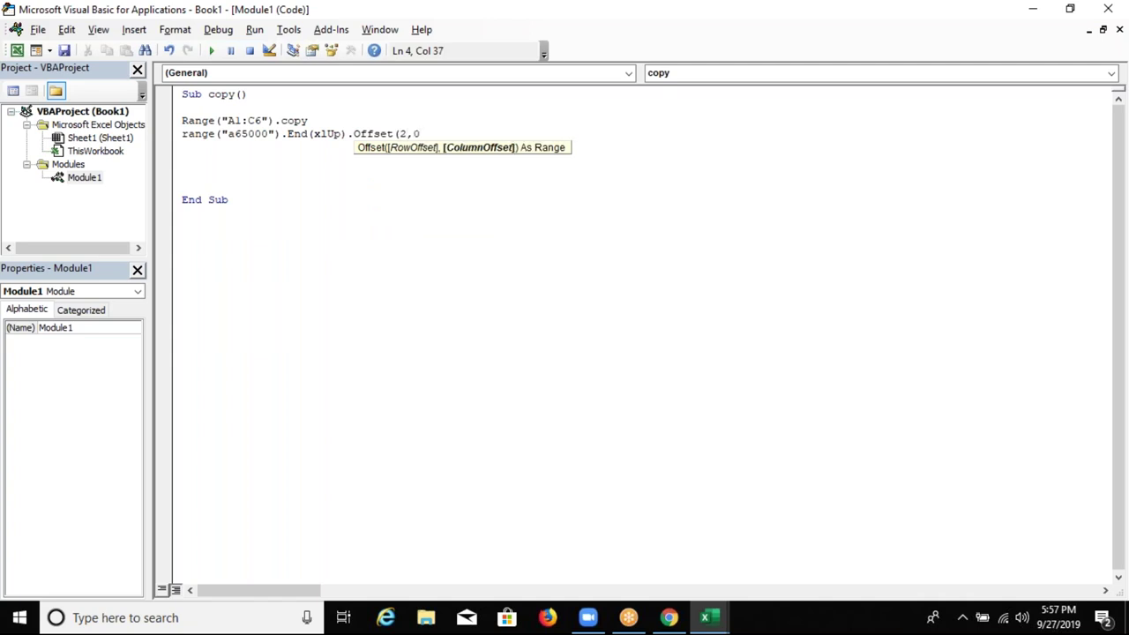
{"action": "type", "text": ").v"}
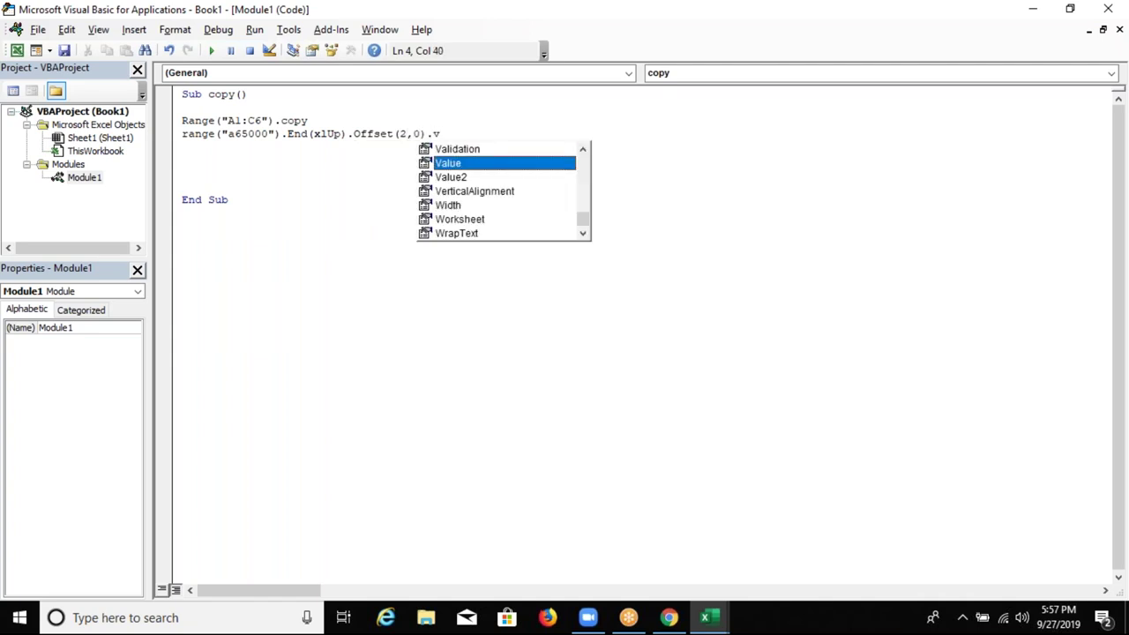
{"action": "key", "text": "Tab"}
{"action": "key", "text": "BackSpace"}
{"action": "key", "text": "BackSpace"}
{"action": "key", "text": "BackSpace"}
{"action": "key", "text": "BackSpace"}
{"action": "key", "text": "BackSpace"}
{"action": "key", "text": "BackSpace"}
{"action": "type", "text": "."}
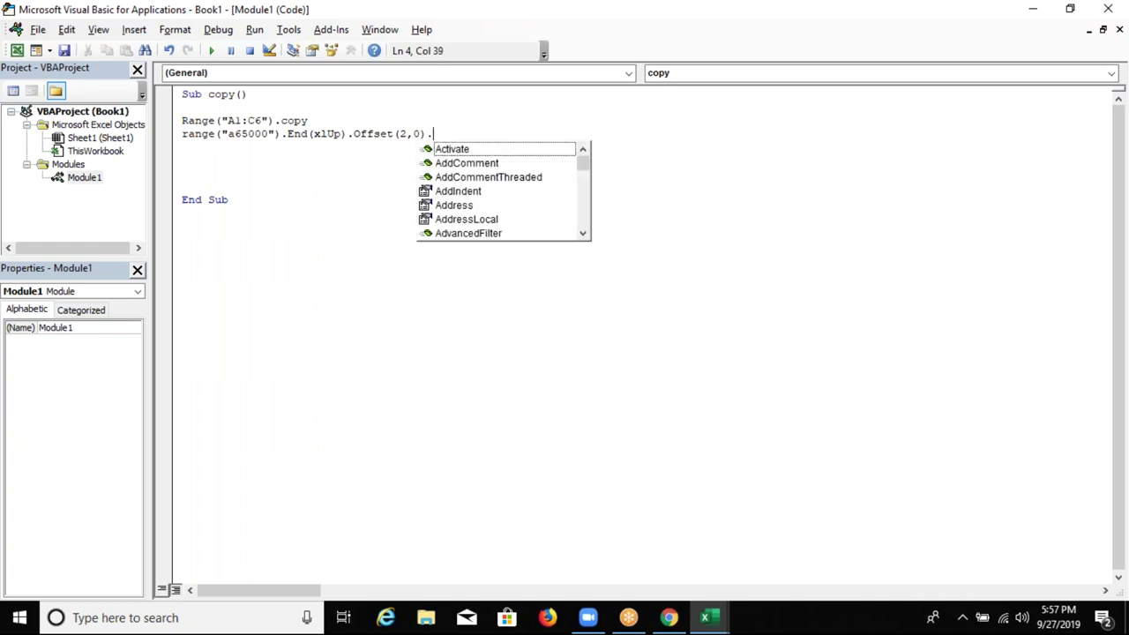
{"action": "type", "text": "p"}
{"action": "key", "text": "Down"}
{"action": "key", "text": "Down"}
{"action": "key", "text": "Down"}
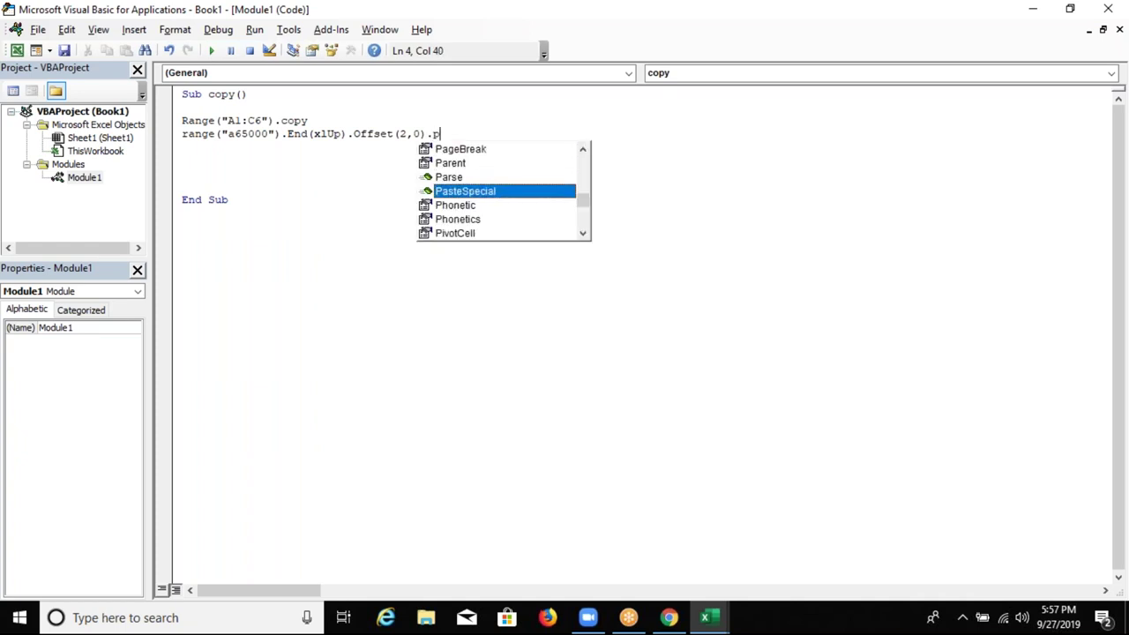
{"action": "key", "text": "Tab"}
{"action": "key", "text": "Return"}
{"action": "key", "text": "alt+F11"}
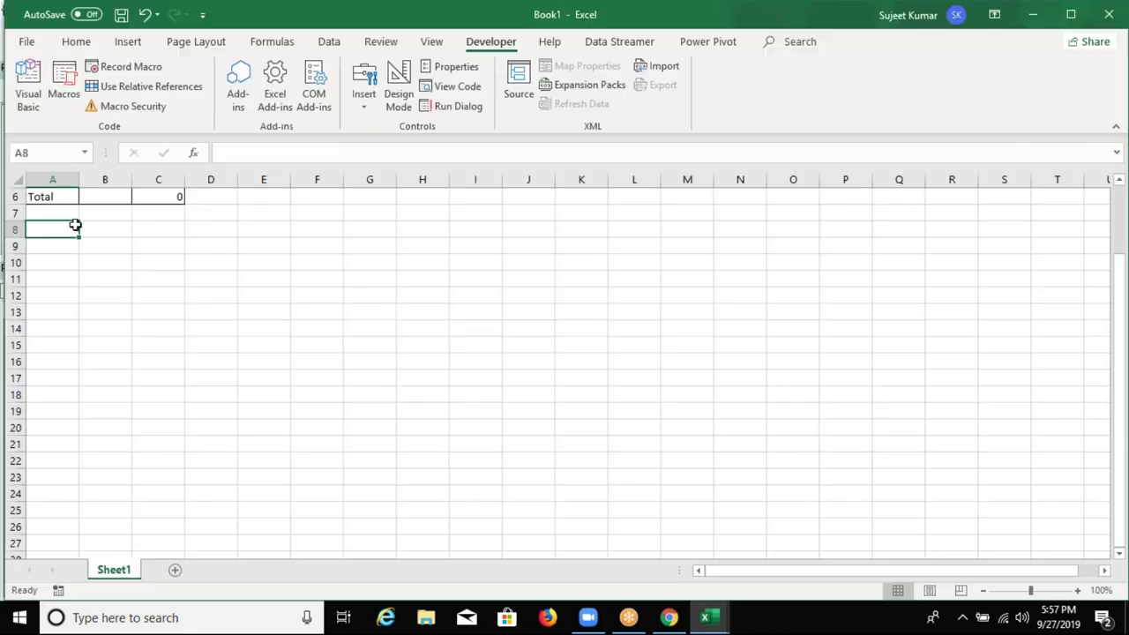
- Check cells A7 and A8 and row 7 just below the table
{"action": "scroll", "coordinate": [68, 296], "scroll_direction": "up", "scroll_amount": 2}
{"action": "left_click", "coordinate": [68, 297]}
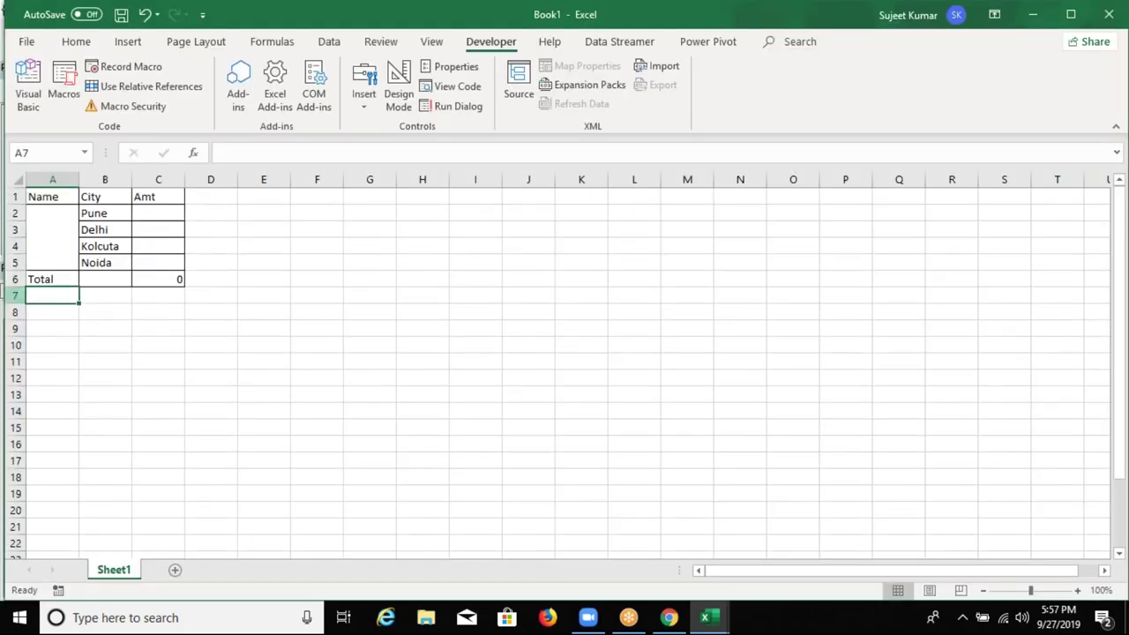
{"action": "left_click", "coordinate": [16, 297]}
{"action": "left_click", "coordinate": [37, 312]}
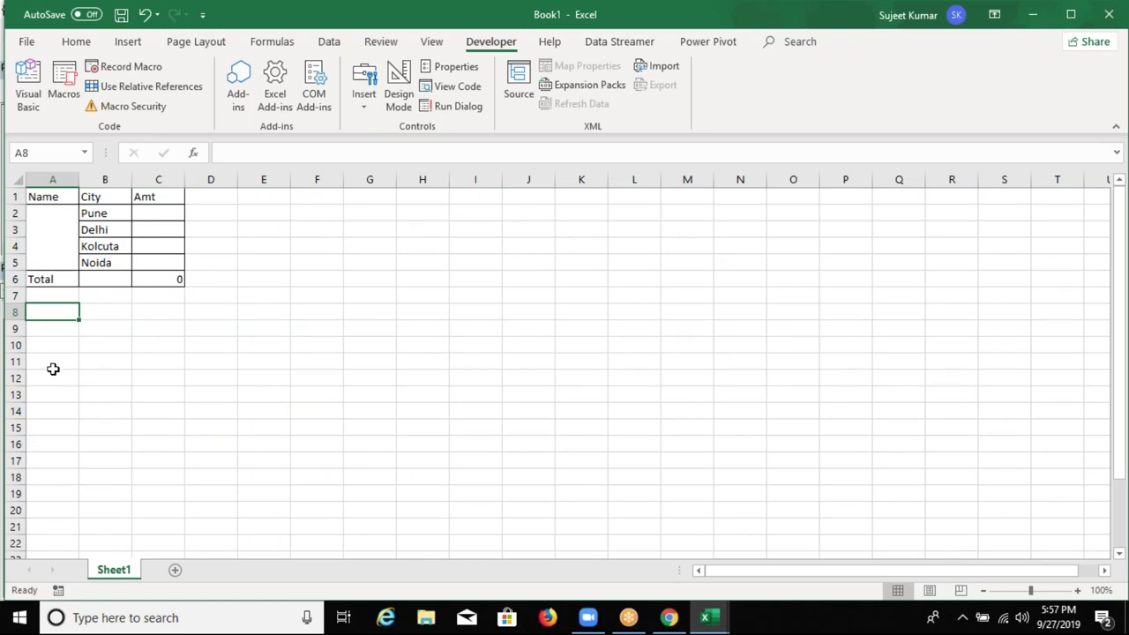
- Insert two blank lines above the Range("A1:C6") copy line in the macro
{"action": "key", "text": "alt+F11"}
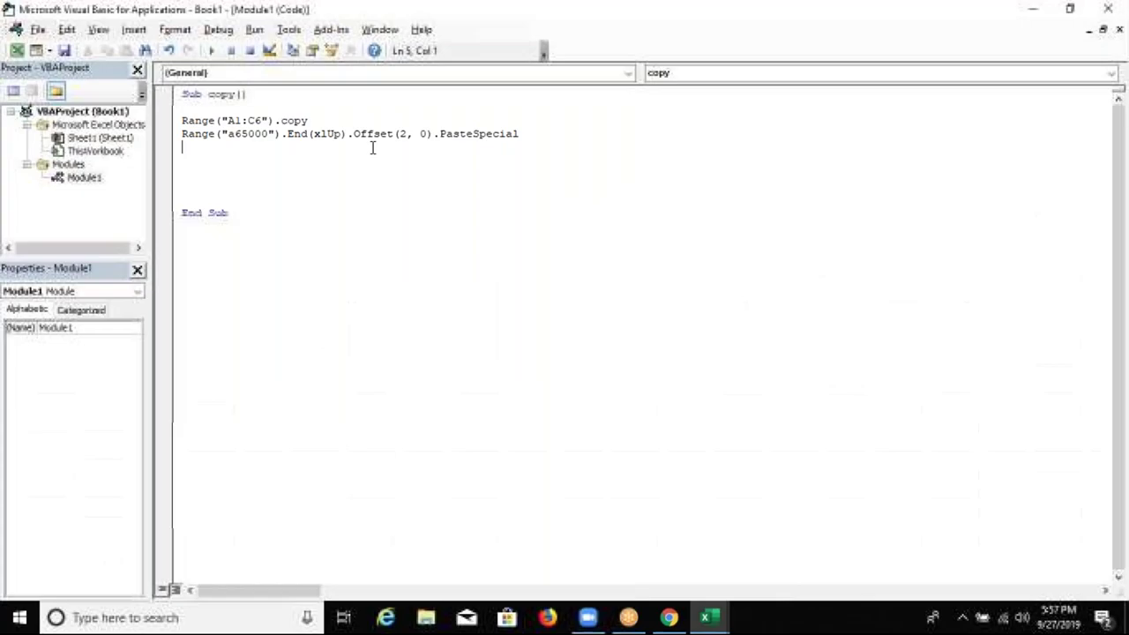
{"action": "left_click", "coordinate": [182, 122]}
{"action": "key", "text": "Return"}
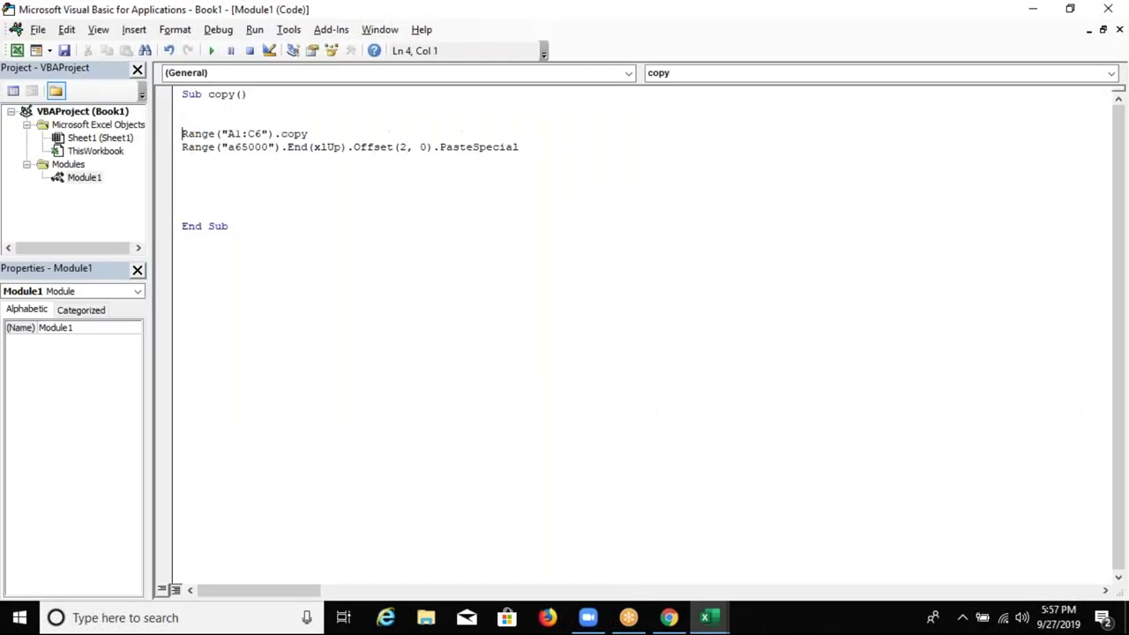
{"action": "key", "text": "Return"}
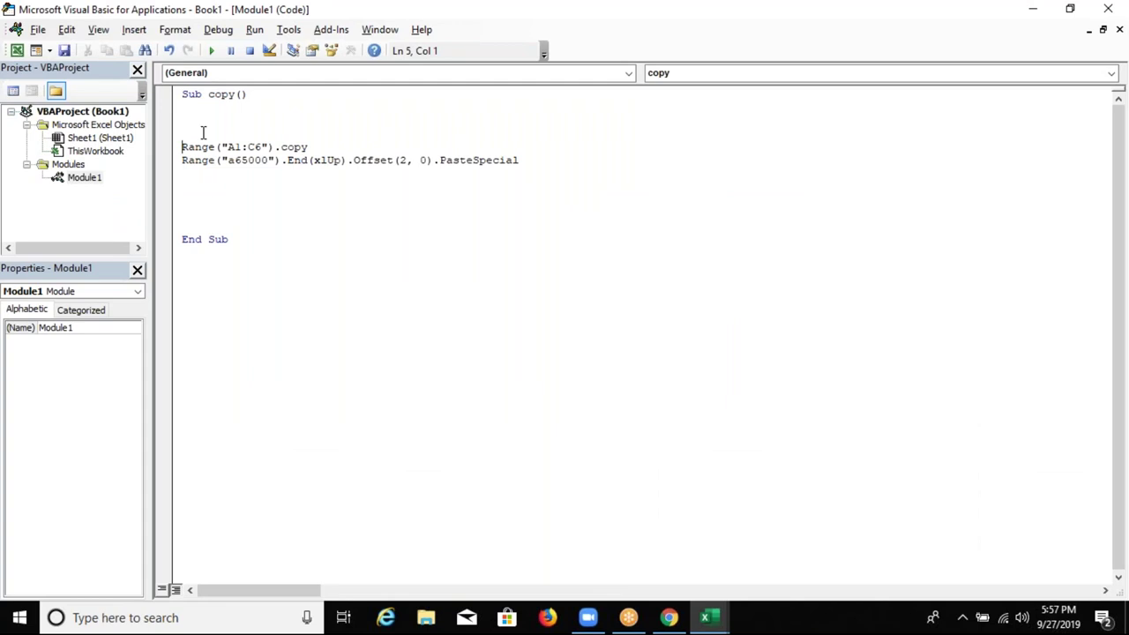
{"action": "key", "text": "Down"}
{"action": "key", "text": "alt+F11"}
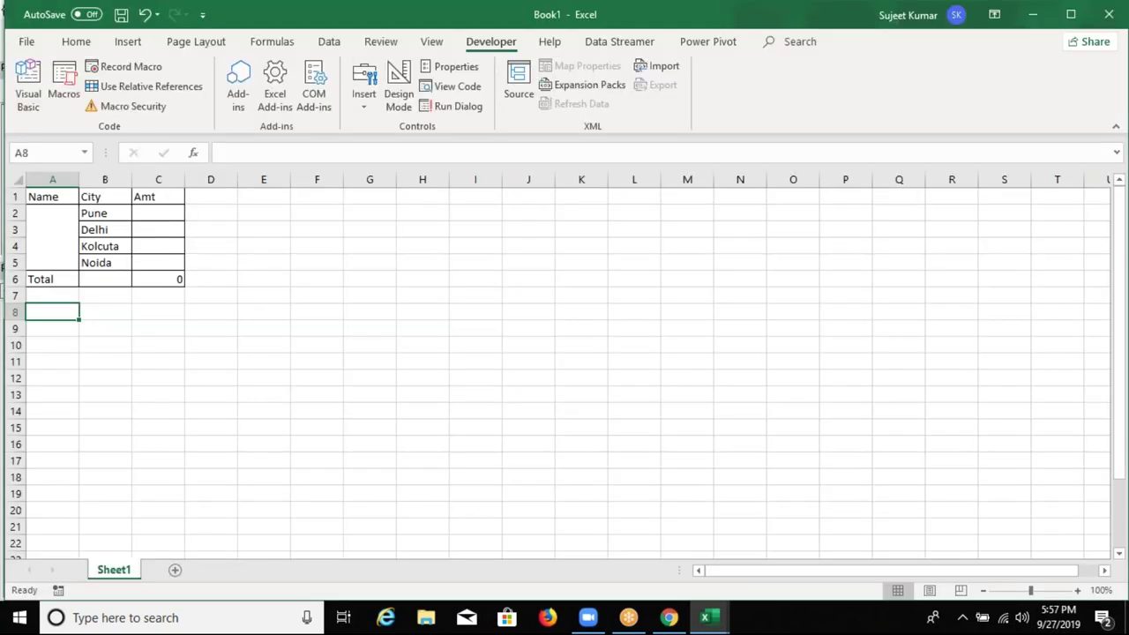
{"action": "key", "text": "alt+F11"}
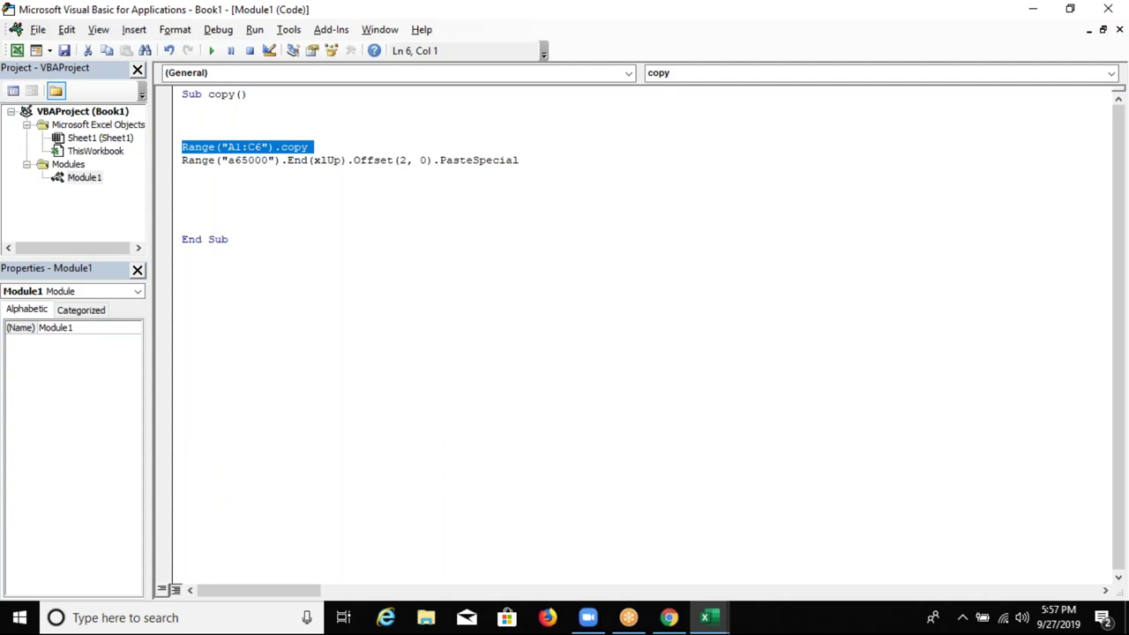
- Duplicate the PasteSpecial line so it appears three times
{"action": "key", "text": "Down"}
{"action": "key", "text": "shift+End"}
{"action": "key", "text": "ctrl+c"}
{"action": "key", "text": "Left"}
{"action": "key", "text": "ctrl+v"}
{"action": "key", "text": "ctrl+v"}
{"action": "key", "text": "Up"}
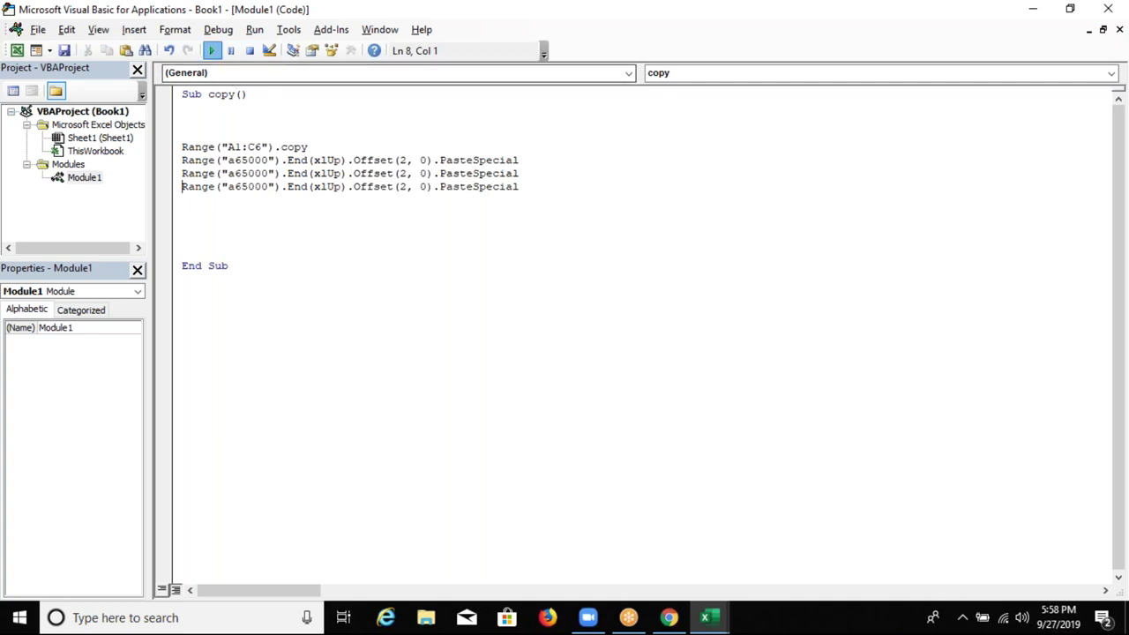
- Run the copy macro and check the tables pasted from row 8 down
{"action": "left_click", "coordinate": [211, 50]}
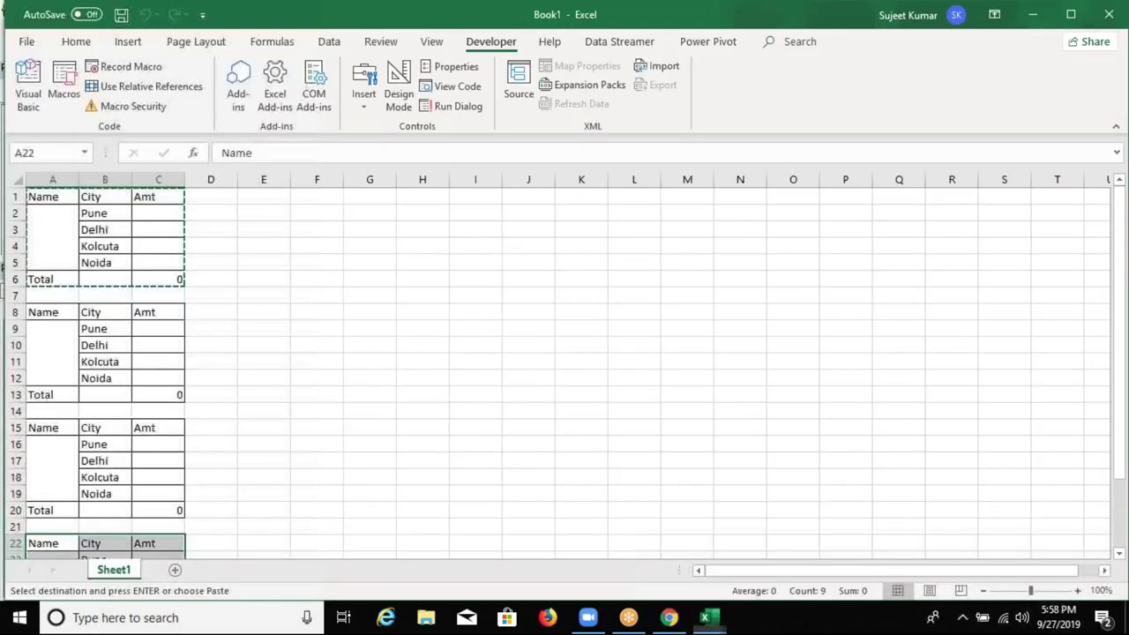
{"action": "scroll", "coordinate": [118, 308], "scroll_direction": "down", "scroll_amount": 1}
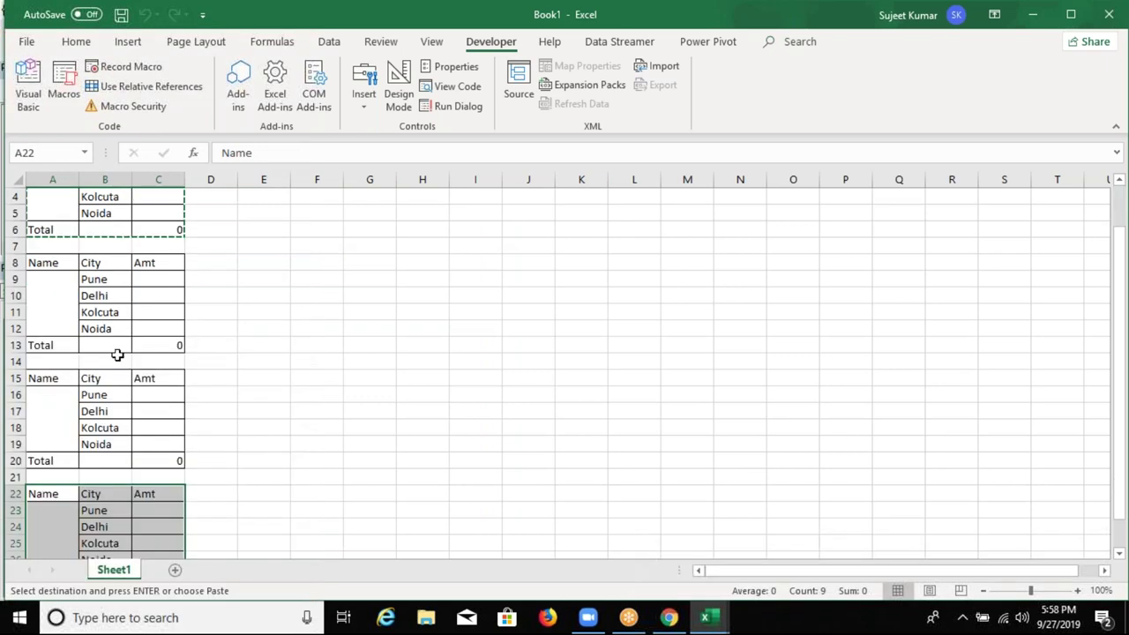
{"action": "left_click", "coordinate": [15, 262]}
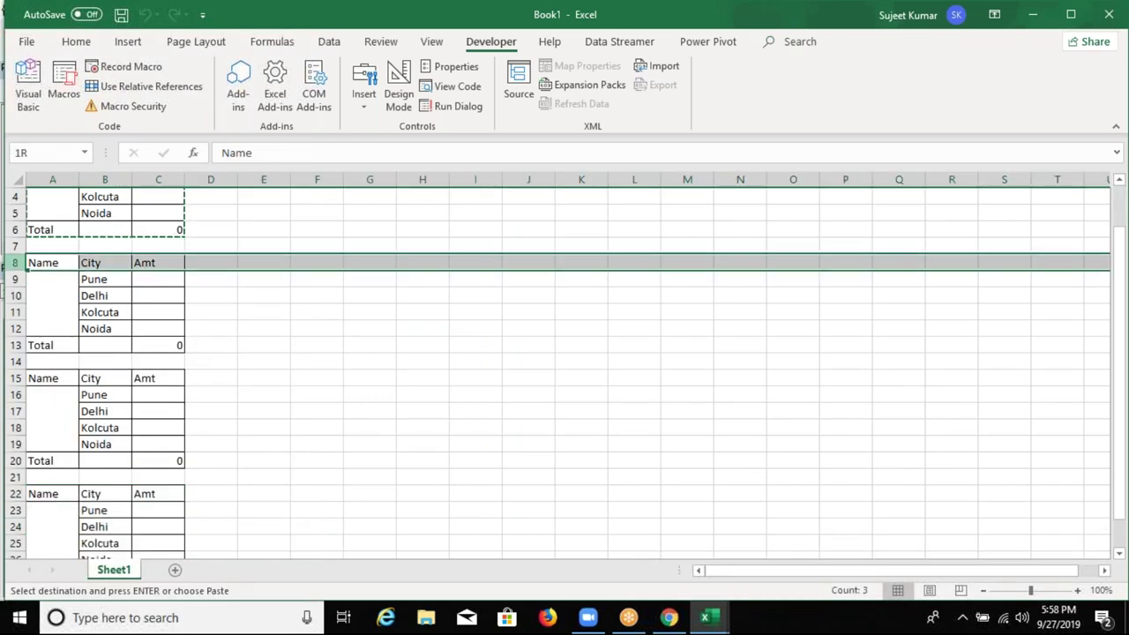
{"action": "scroll", "coordinate": [15, 445], "scroll_direction": "down", "scroll_amount": 3}
{"action": "key", "text": "alt+F11"}
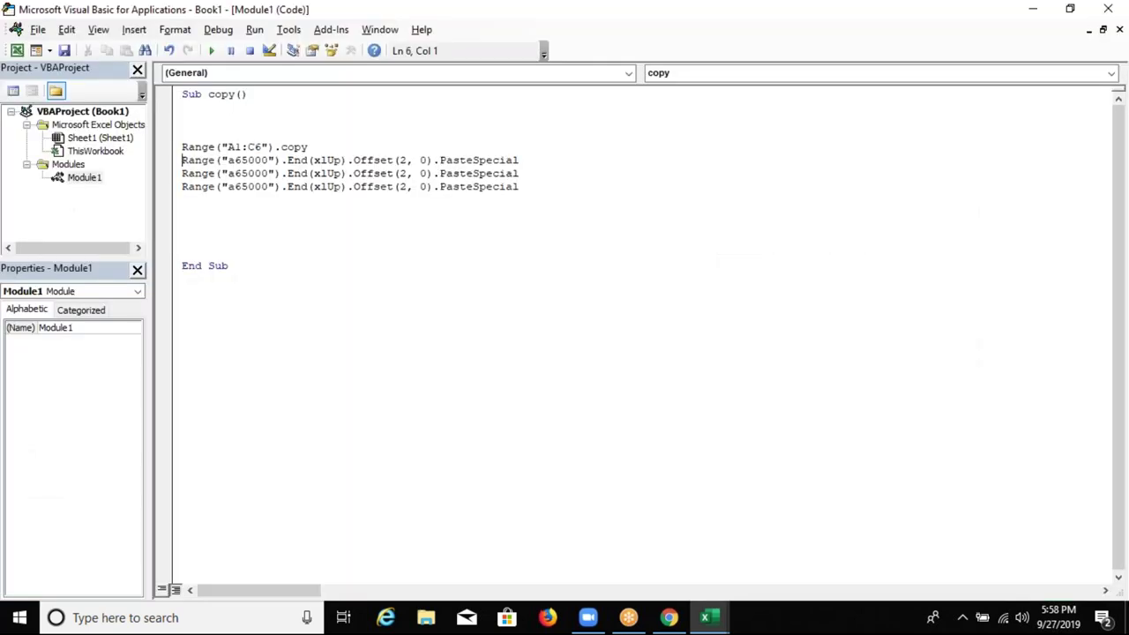
- Delete the two extra PasteSpecial lines and add a blank line above the paste line
{"action": "key", "text": "shift+Down"}
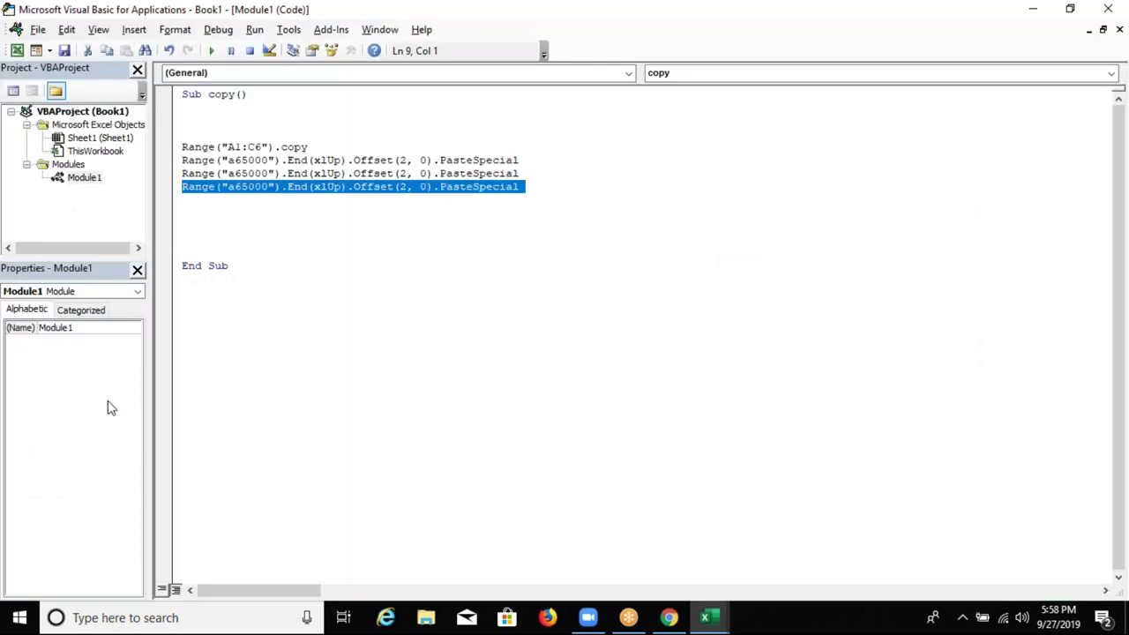
{"action": "key", "text": "Up"}
{"action": "key", "text": "Up"}
{"action": "key", "text": "shift+Down"}
{"action": "key", "text": "shift+Down"}
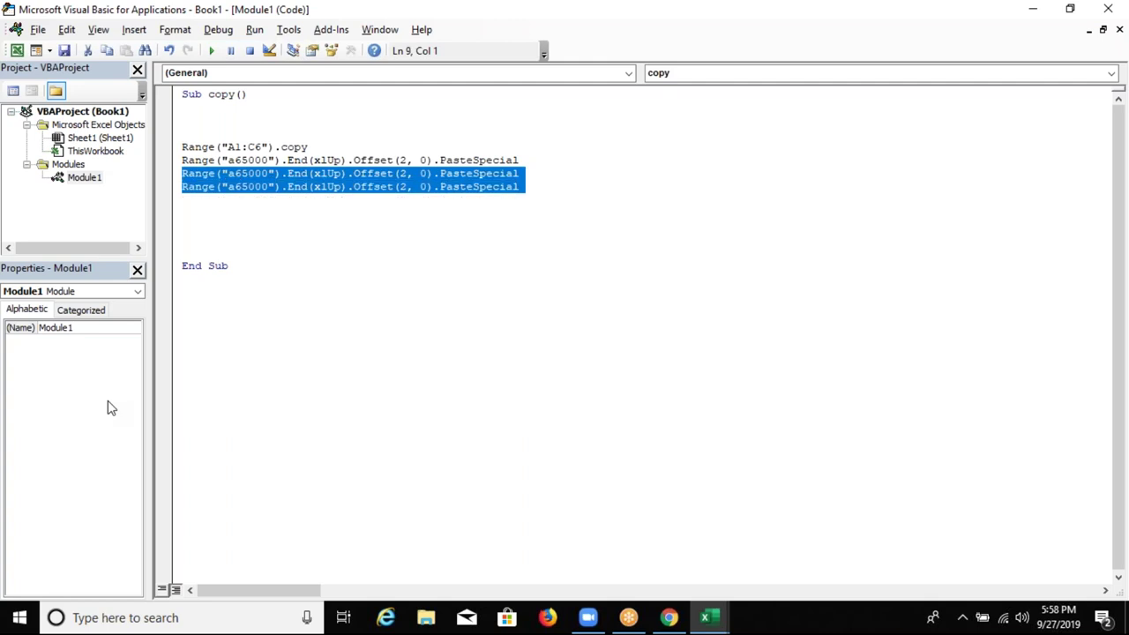
{"action": "key", "text": "Delete"}
{"action": "key", "text": "Up"}
{"action": "key", "text": "Return"}
{"action": "key", "text": "Return"}
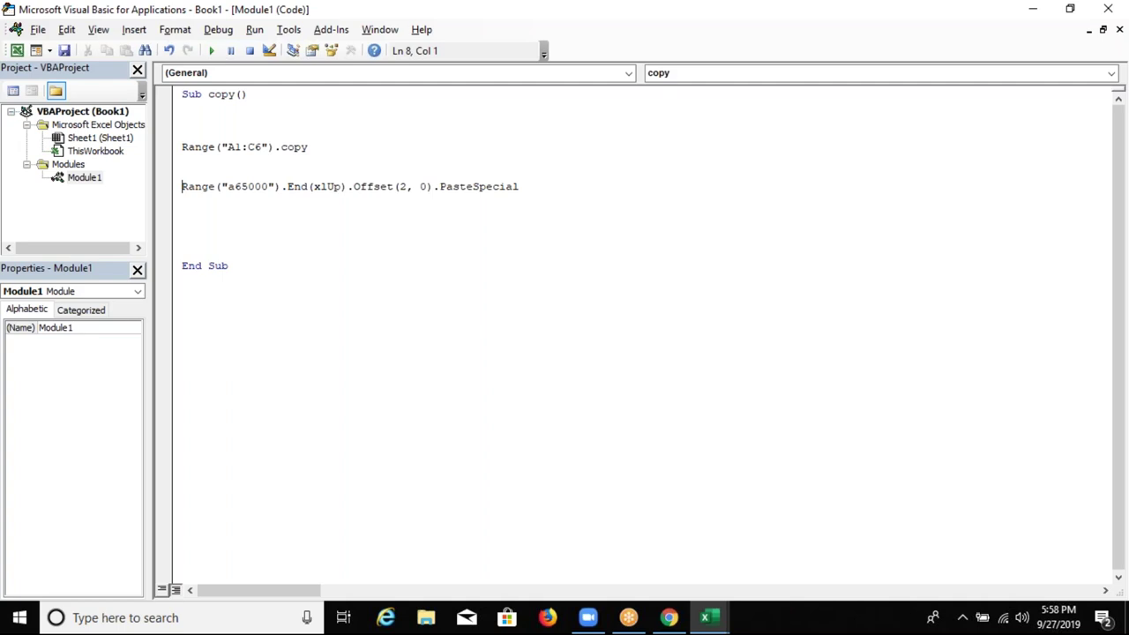
- Review the copy and PasteSpecial lines, ending on the empty line above the paste line
{"action": "key", "text": "Up"}
{"action": "key", "text": "shift+Down"}
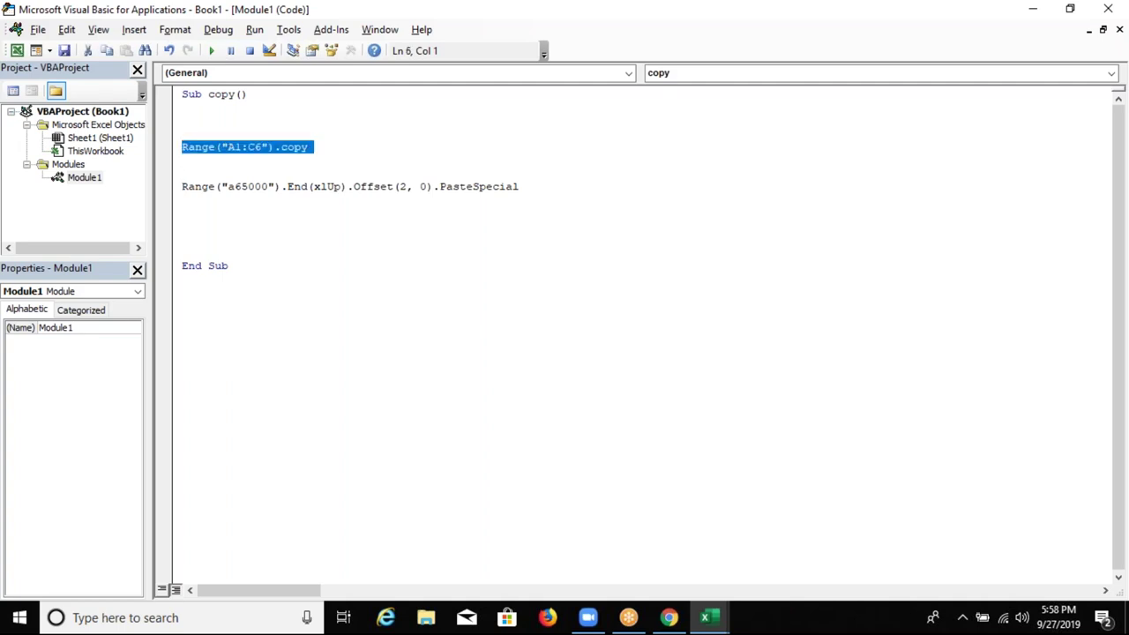
{"action": "key", "text": "Up"}
{"action": "key", "text": "Up"}
{"action": "key", "text": "shift+Down"}
{"action": "key", "text": "shift+Down"}
{"action": "key", "text": "shift+Down"}
{"action": "key", "text": "shift+Down"}
{"action": "key", "text": "shift+Down"}
{"action": "key", "text": "shift+Down"}
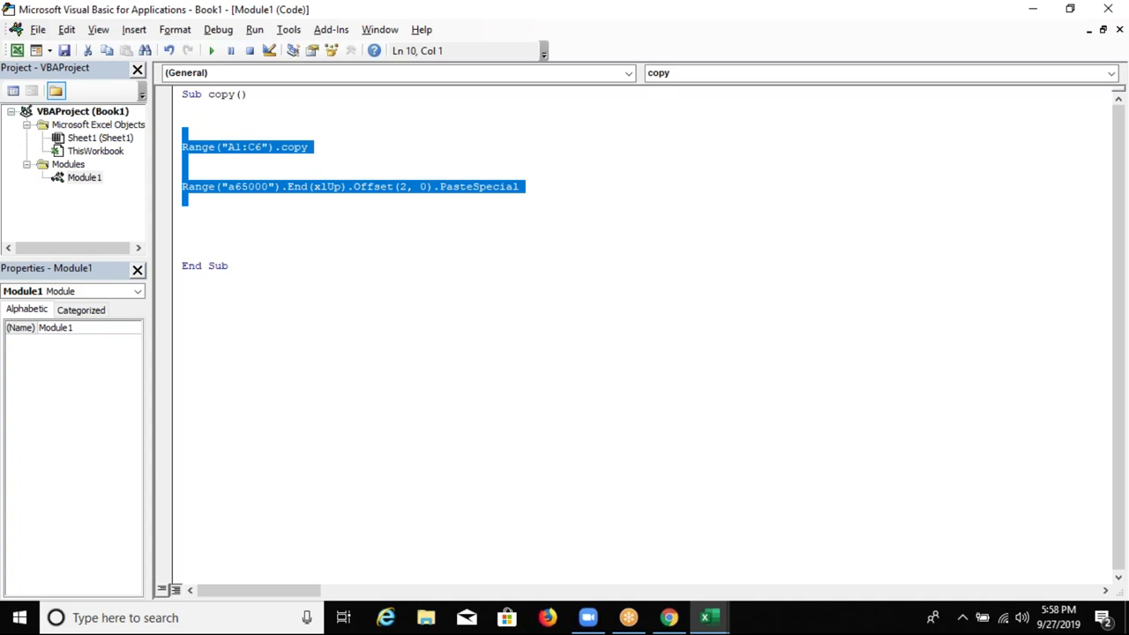
{"action": "left_click", "coordinate": [183, 120]}
{"action": "key", "text": "Down"}
{"action": "key", "text": "Down"}
{"action": "key", "text": "Down"}
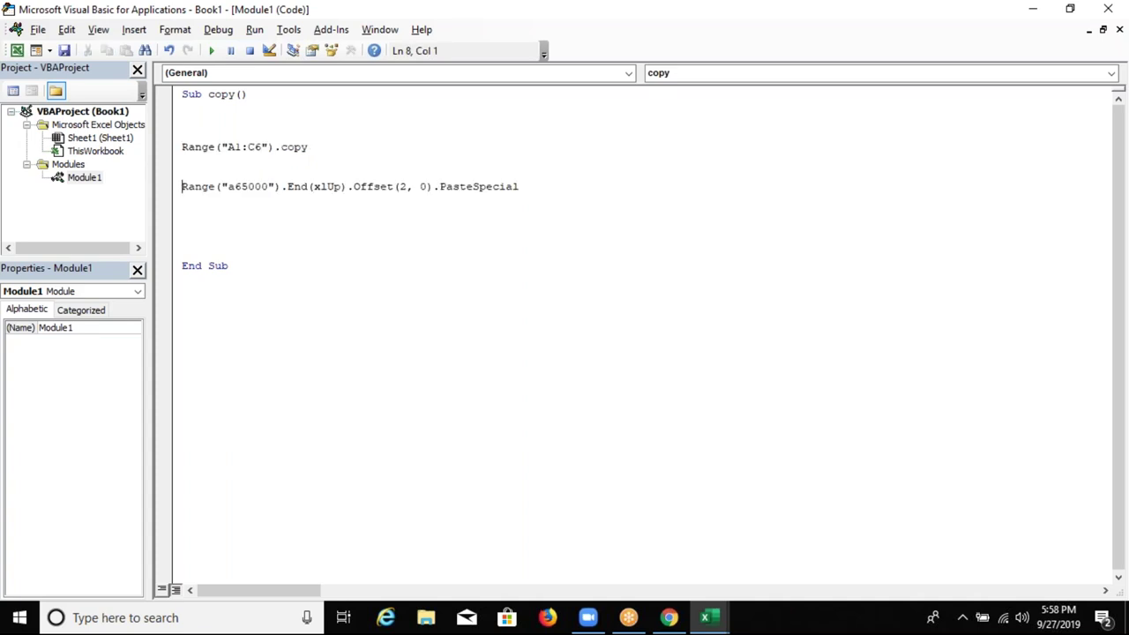
{"action": "key", "text": "shift+Down"}
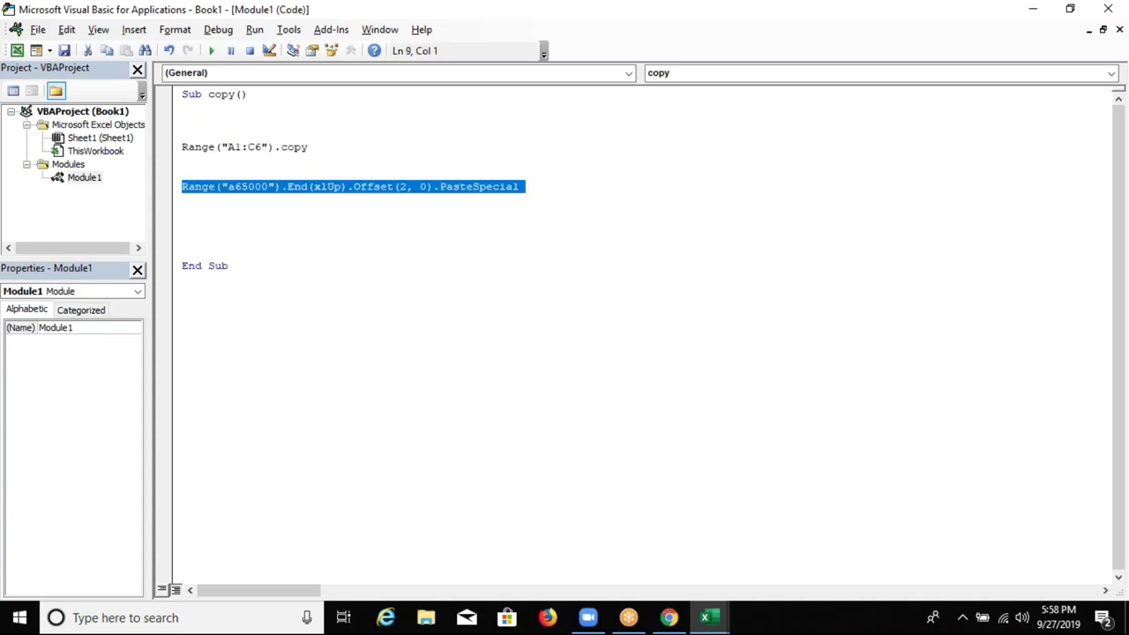
{"action": "key", "text": "shift+Up"}
{"action": "key", "text": "shift+Down"}
{"action": "left_click", "coordinate": [183, 173]}
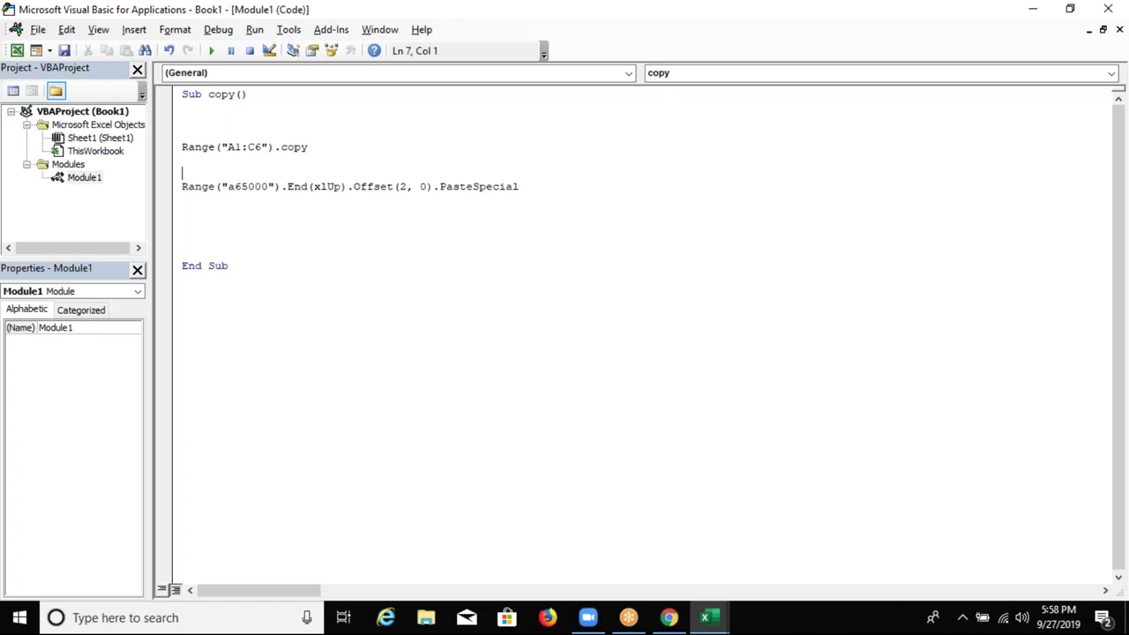
- Add 'For i = 1 To 10' above the PasteSpecial line and 'Next i' below it
{"action": "type", "text": "for "}
{"action": "type", "text": "i = 1 to 10"}
{"action": "left_click", "coordinate": [182, 200]}
{"action": "type", "text": "next "}
{"action": "type", "text": "i"}
{"action": "left_click", "coordinate": [220, 186]}
- Highlight the loop's parts in turn: the paste line, range 1 To 10, counter i, and Next i
{"action": "key", "text": "Up"}
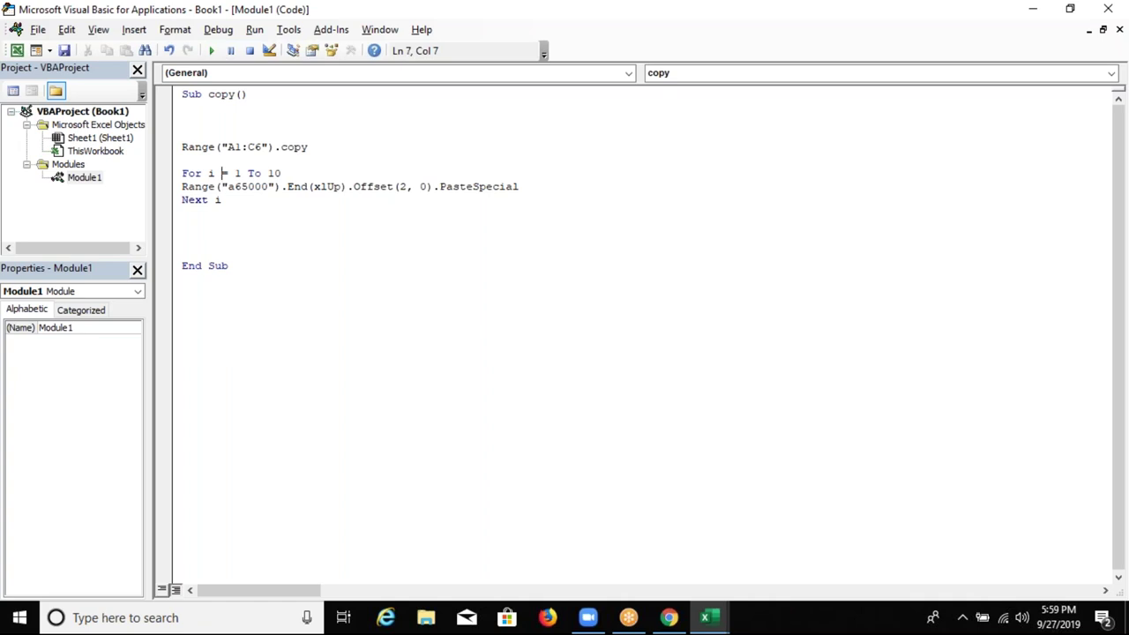
{"action": "key", "text": "Left"}
{"action": "key", "text": "Left"}
{"action": "key", "text": "Left"}
{"action": "key", "text": "Left"}
{"action": "key", "text": "Left"}
{"action": "key", "text": "Down"}
{"action": "key", "text": "shift+Down"}
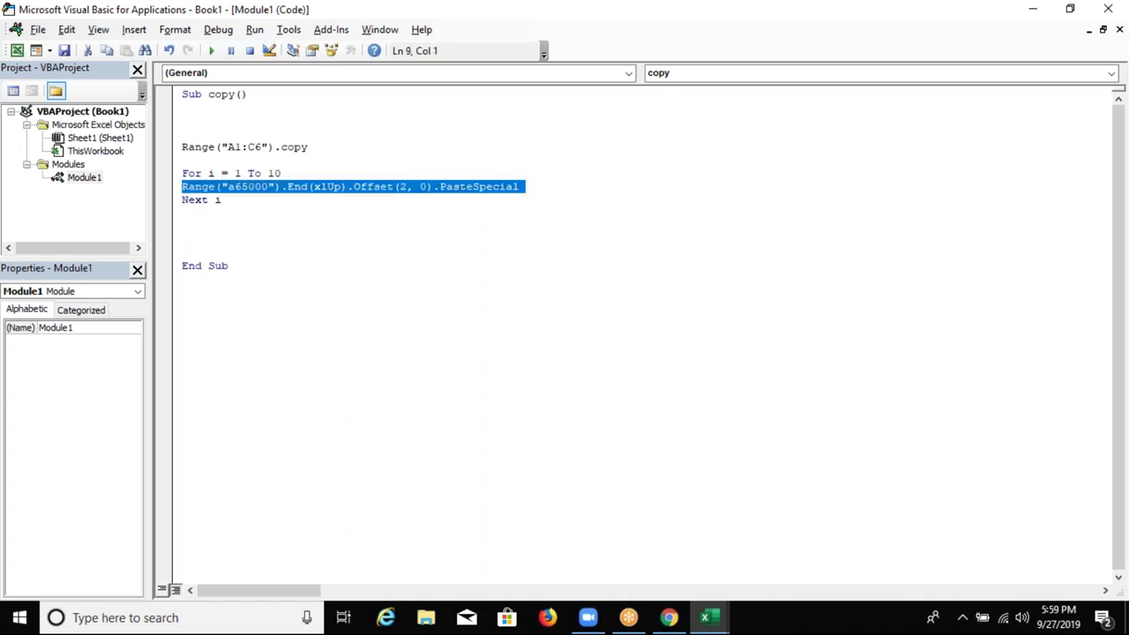
{"action": "key", "text": "Up"}
{"action": "key", "text": "Up"}
{"action": "key", "text": "Right"}
{"action": "key", "text": "Right"}
{"action": "key", "text": "Right"}
{"action": "key", "text": "Right"}
{"action": "key", "text": "Right"}
{"action": "key", "text": "Right"}
{"action": "key", "text": "shift+Right"}
{"action": "key", "text": "shift+Right"}
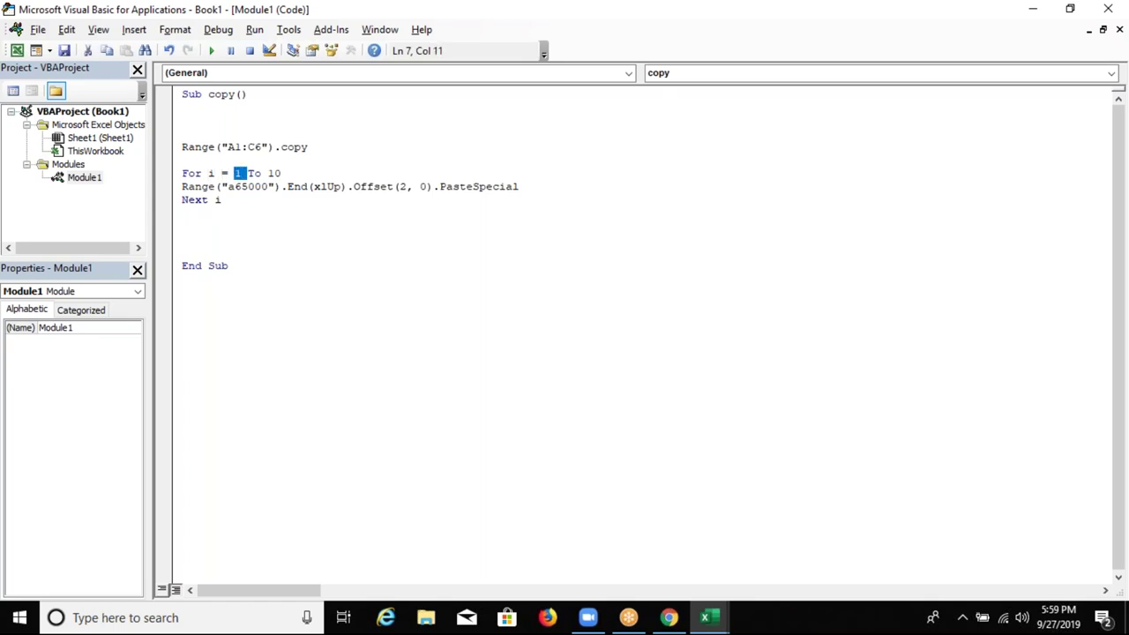
{"action": "key", "text": "shift+Right"}
{"action": "key", "text": "shift+Right"}
{"action": "key", "text": "shift+Right"}
{"action": "key", "text": "Left"}
{"action": "key", "text": "Left"}
{"action": "key", "text": "Left"}
{"action": "key", "text": "Left"}
{"action": "key", "text": "shift+Left"}
{"action": "key", "text": "Down"}
{"action": "key", "text": "Down"}
{"action": "key", "text": "shift+Down"}
{"action": "key", "text": "Up"}
{"action": "key", "text": "Up"}
{"action": "key", "text": "Up"}
{"action": "key", "text": "Right"}
{"action": "key", "text": "Right"}
{"action": "key", "text": "Right"}
{"action": "key", "text": "Right"}
{"action": "key", "text": "Right"}
{"action": "key", "text": "Right"}
{"action": "key", "text": "shift+Down"}
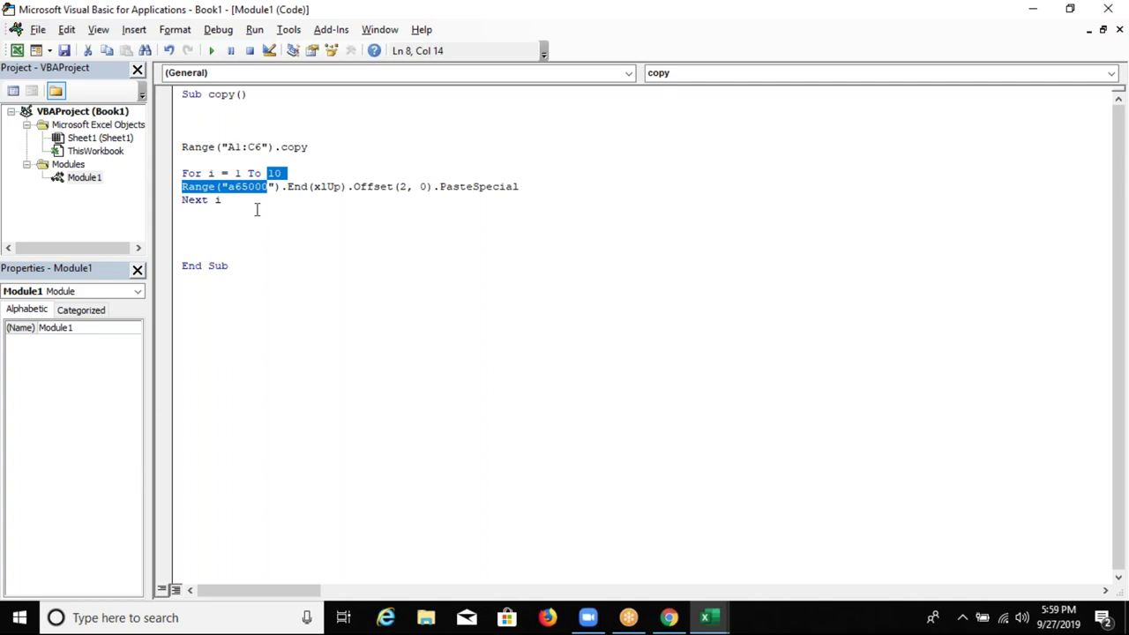
- Replace the loop's upper limit 10 with InputBox("Enter Number")
{"action": "left_click", "coordinate": [256, 213]}
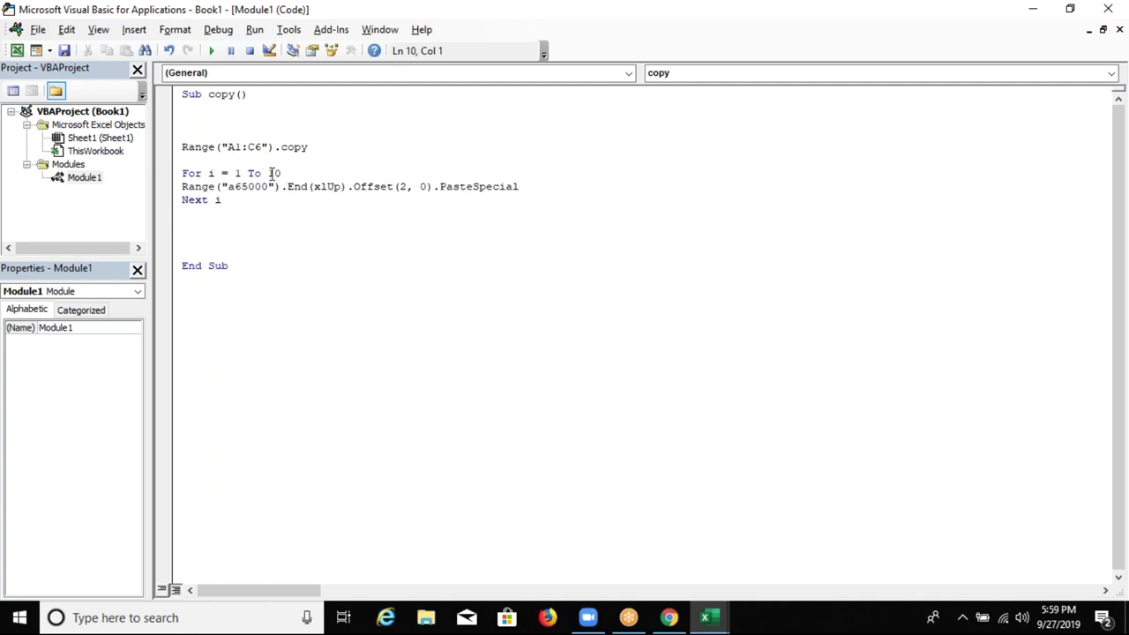
{"action": "double_click", "coordinate": [272, 173]}
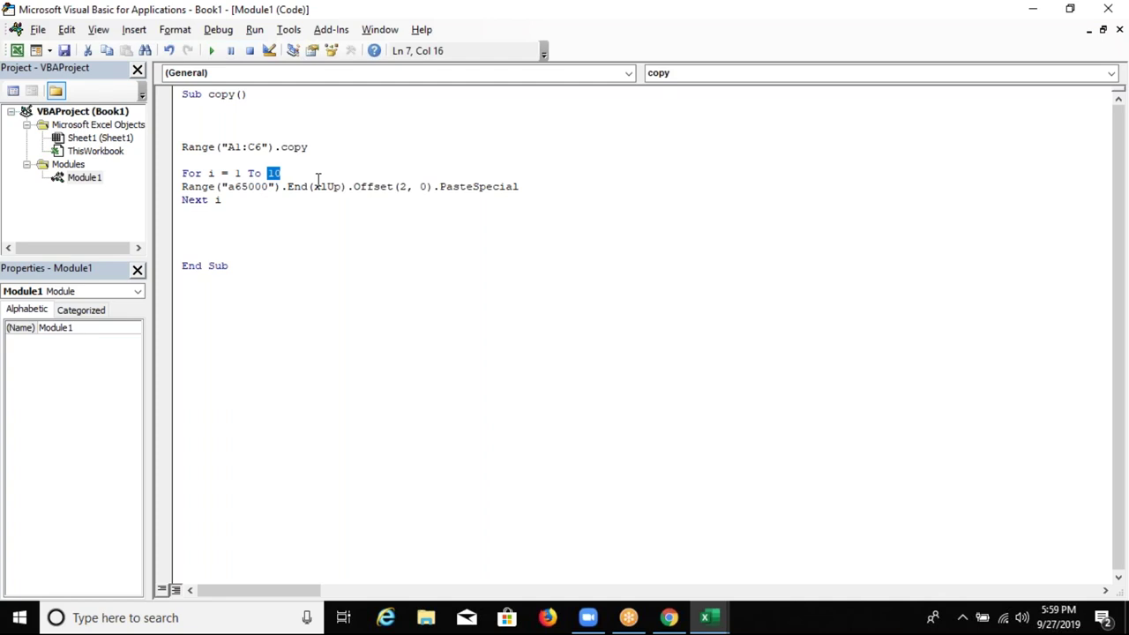
{"action": "type", "text": "in"}
{"action": "type", "text": "put"}
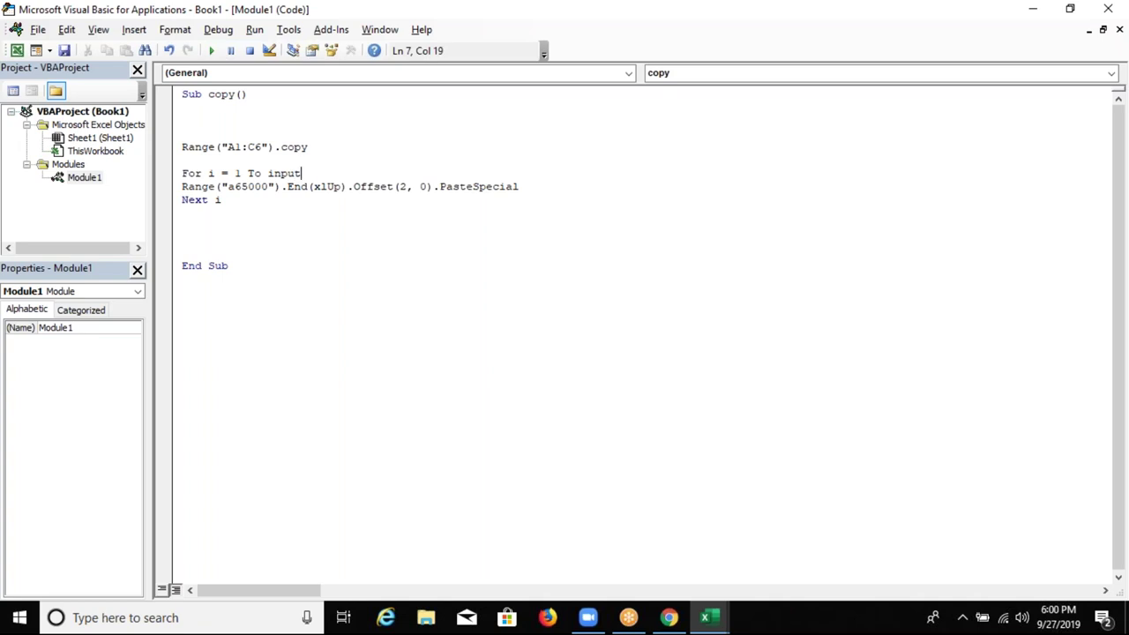
{"action": "type", "text": "box(\"Enter R"}
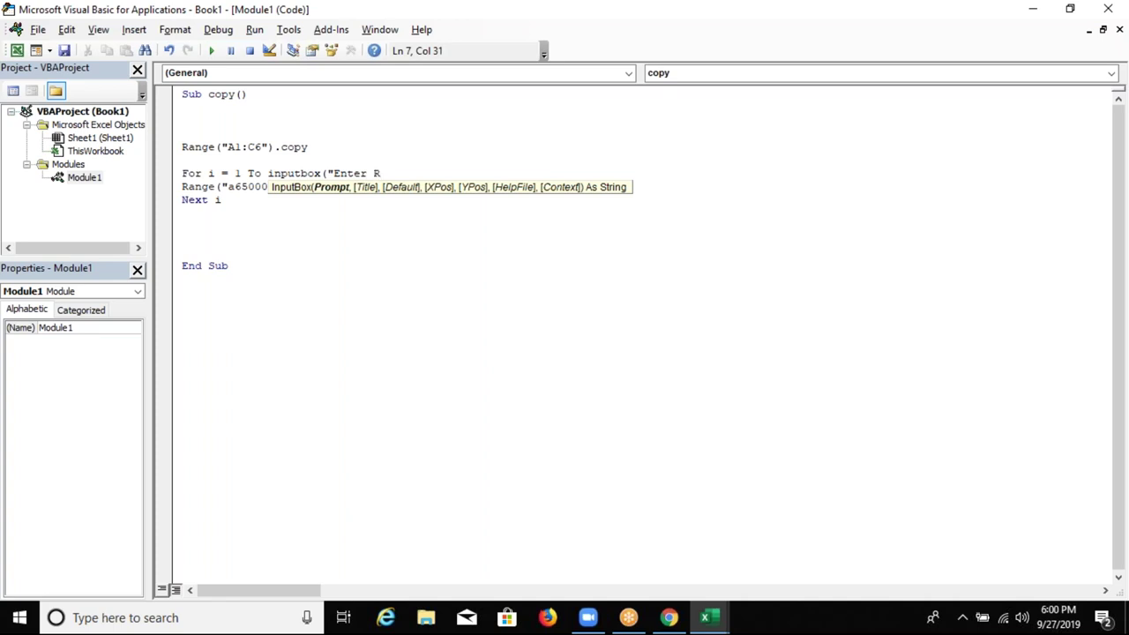
{"action": "key", "text": "BackSpace"}
{"action": "type", "text": "Number\""}
{"action": "type", "text": ")"}
{"action": "key", "text": "Down"}
{"action": "key", "text": "Down"}
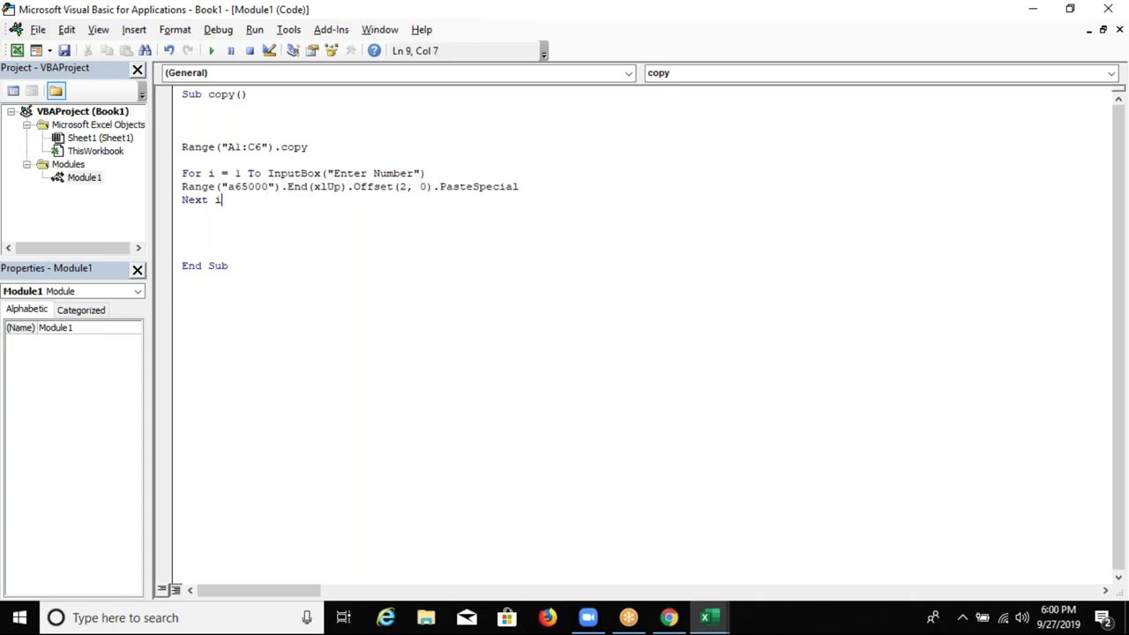
{"action": "key", "text": "alt+F11"}
- Run the copy macro from the Macros list, entering 5 as the number of copies
{"action": "left_click", "coordinate": [63, 93]}
{"action": "key", "text": "Return"}
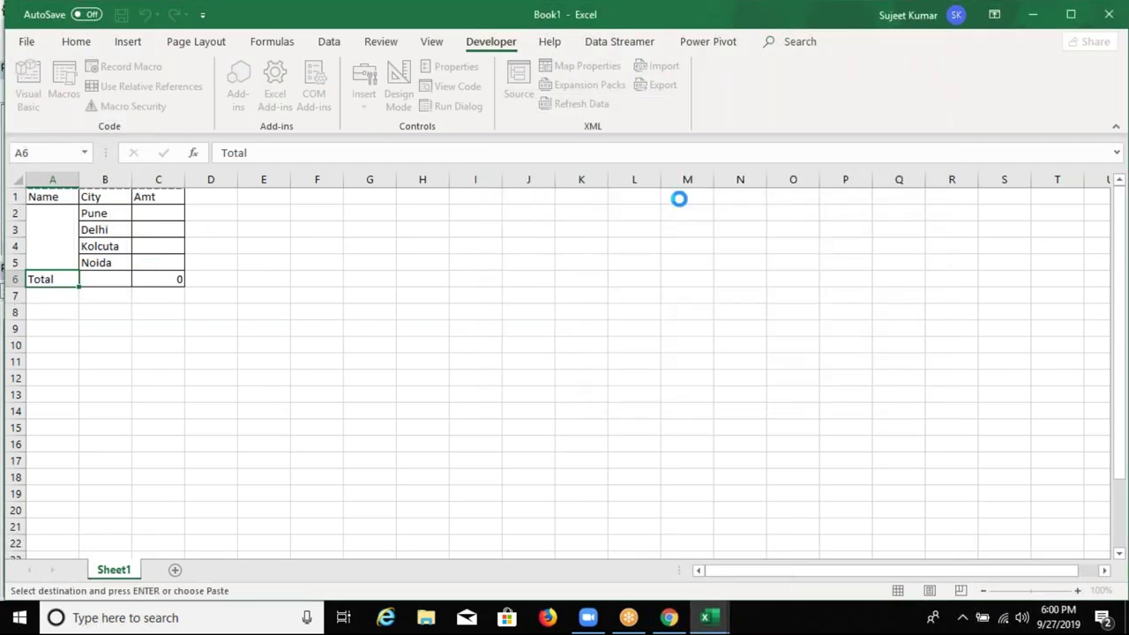
{"action": "type", "text": "5"}
{"action": "left_click", "coordinate": [677, 199]}
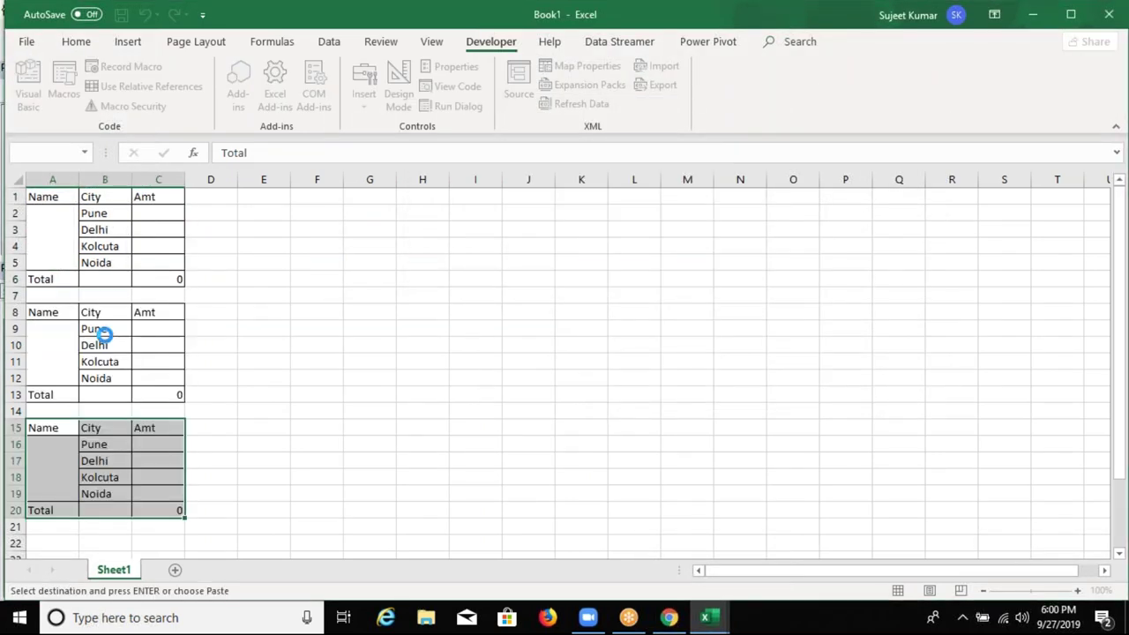
- Select rows 8–42 holding the pasted table copies and delete them
{"action": "scroll", "coordinate": [95, 345], "scroll_direction": "up", "scroll_amount": 2}
{"action": "scroll", "coordinate": [98, 338], "scroll_direction": "up", "scroll_amount": 4}
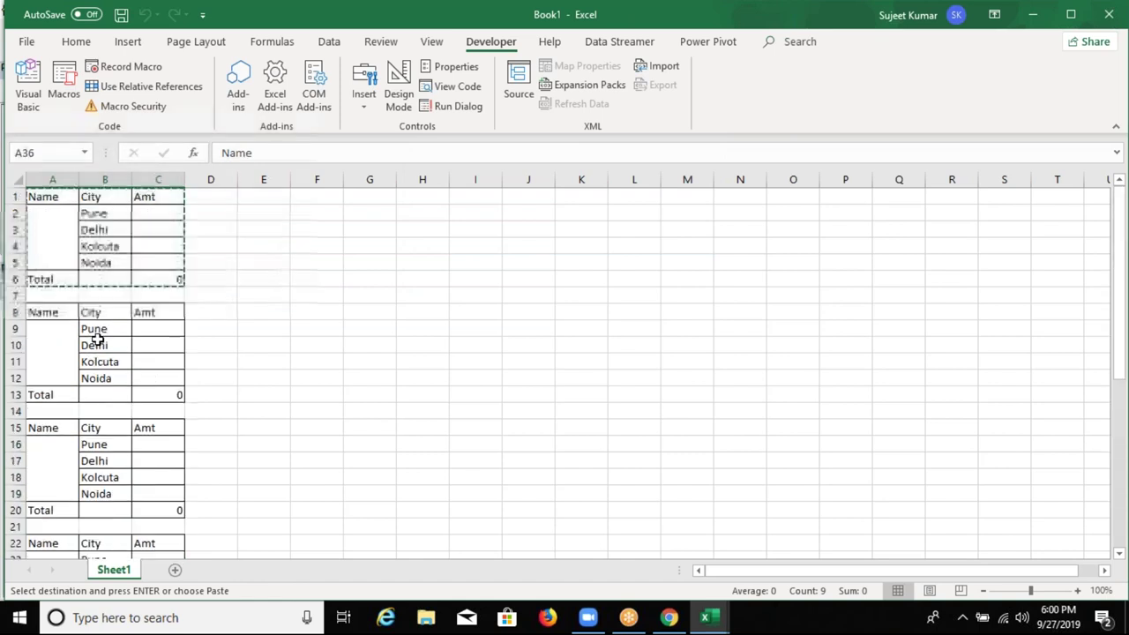
{"action": "left_click", "coordinate": [16, 364]}
{"action": "left_click_drag", "start_coordinate": [15, 364], "coordinate": [174, 627]}
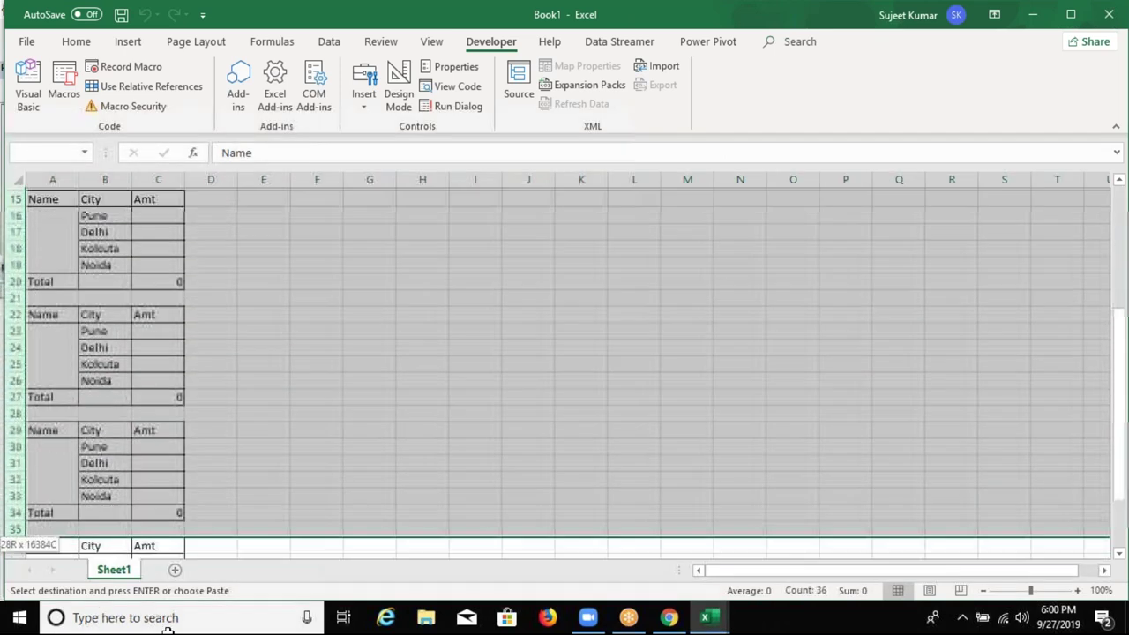
{"action": "left_click_drag", "start_coordinate": [174, 628], "coordinate": [154, 628]}
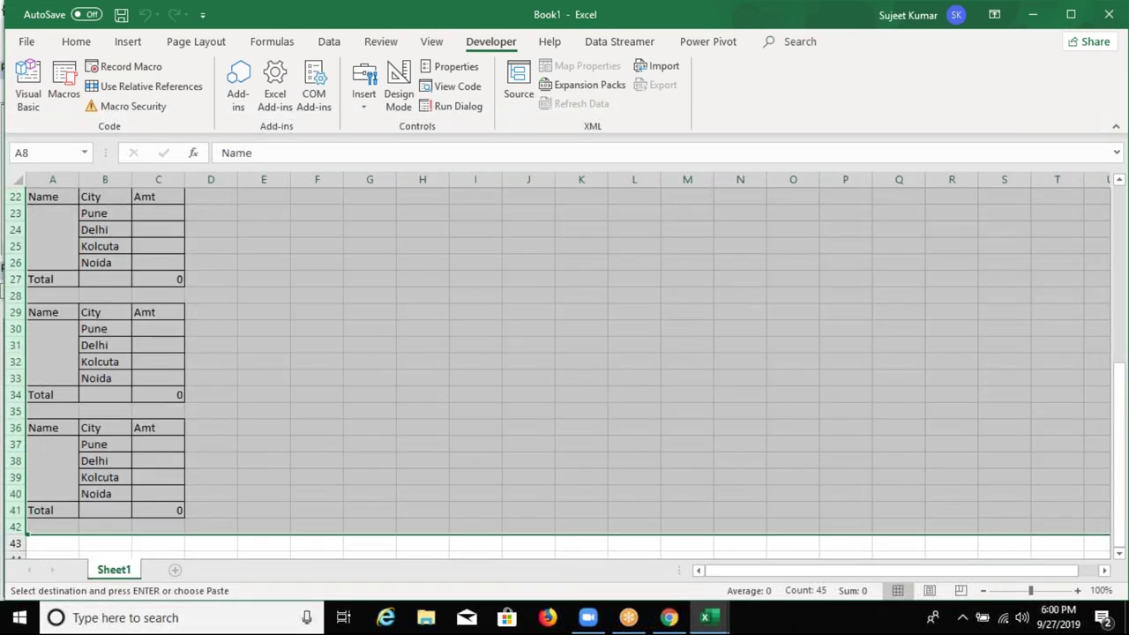
{"action": "scroll", "coordinate": [113, 400], "scroll_direction": "up", "scroll_amount": 3}
{"action": "key", "text": "Delete"}
{"action": "scroll", "coordinate": [113, 401], "scroll_direction": "up", "scroll_amount": 4}
{"action": "left_click", "coordinate": [112, 400]}
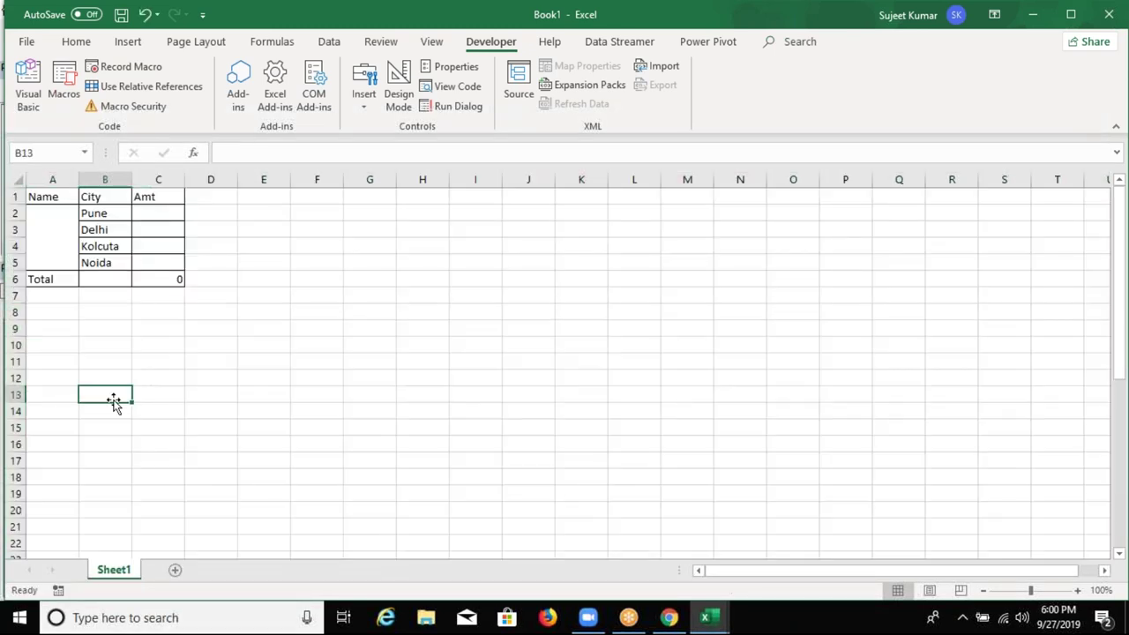
- Back in the code, add blank lines above and below the paste line inside the loop
{"action": "key", "text": "alt+F11"}
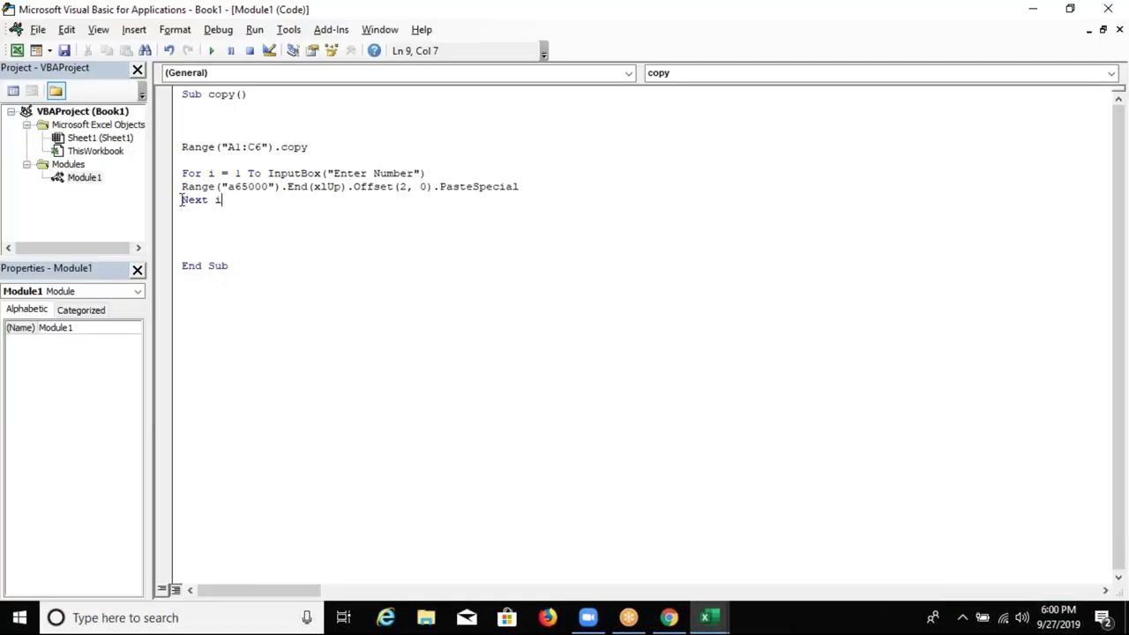
{"action": "key", "text": "Return"}
{"action": "key", "text": "Up"}
{"action": "key", "text": "Up"}
{"action": "key", "text": "Up"}
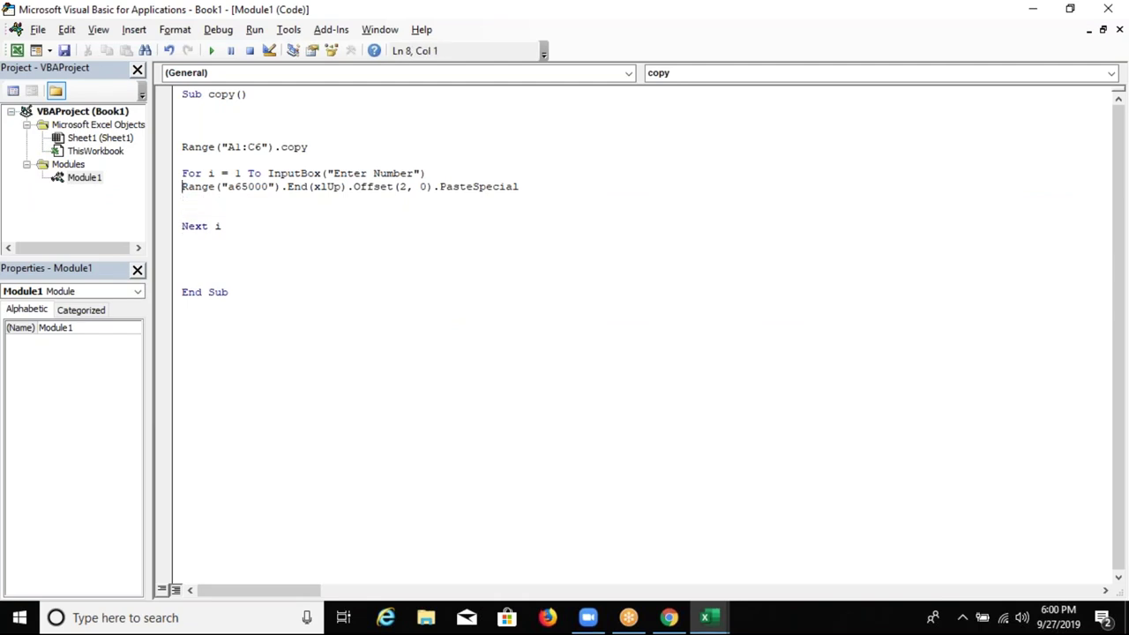
{"action": "key", "text": "Return"}
{"action": "key", "text": "shift+Down"}
{"action": "key", "text": "shift+Down"}
{"action": "key", "text": "shift+Down"}
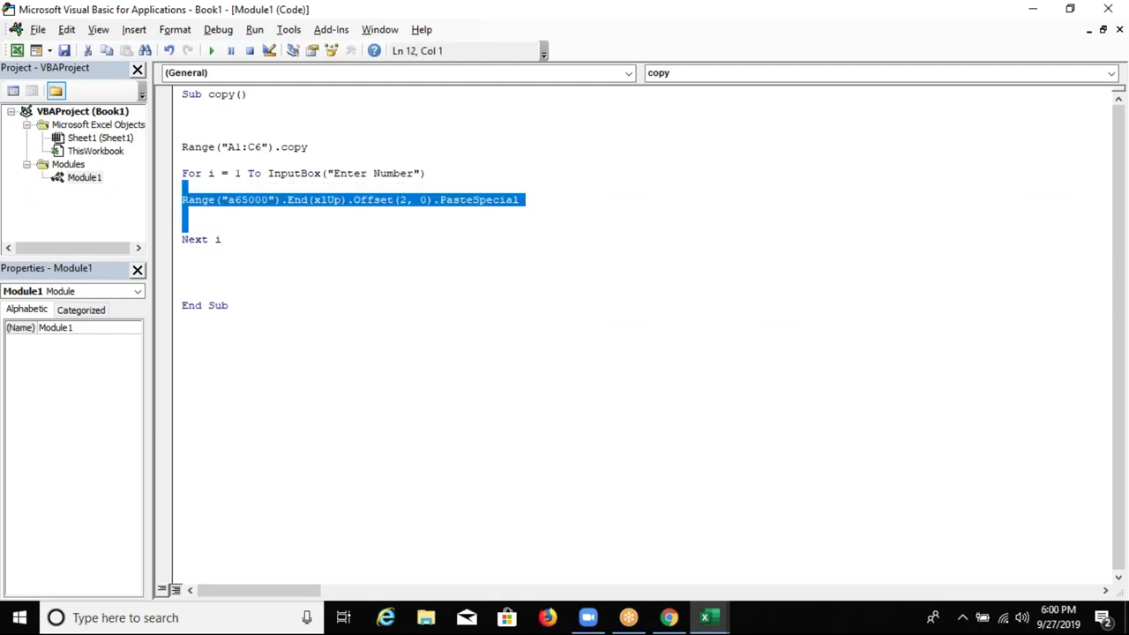
- Select the loop's start value 1 in the code, then return to Excel and add Sheet2
{"action": "left_click", "coordinate": [182, 173]}
{"action": "key", "text": "Right"}
{"action": "key", "text": "Right"}
{"action": "key", "text": "Right"}
{"action": "key", "text": "Right"}
{"action": "key", "text": "Right"}
{"action": "key", "text": "shift+Right"}
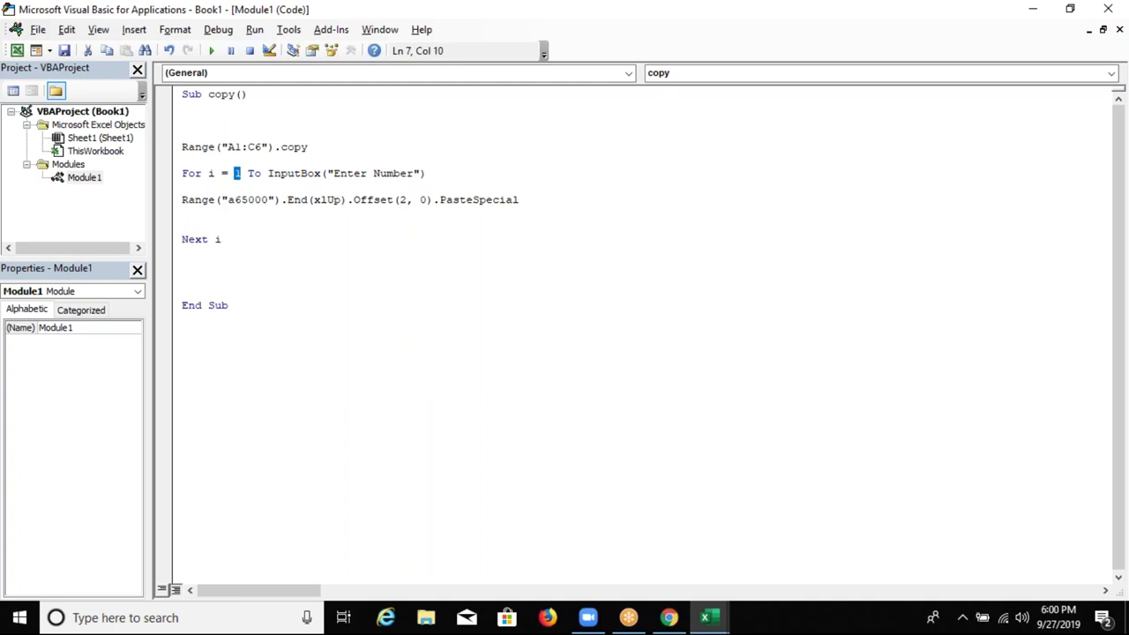
{"action": "key", "text": "Down"}
{"action": "key", "text": "Down"}
{"action": "key", "text": "Down"}
{"action": "key", "text": "Down"}
{"action": "key", "text": "Down"}
{"action": "key", "text": "Down"}
{"action": "key", "text": "Up"}
{"action": "key", "text": "Up"}
{"action": "key", "text": "alt+F11"}
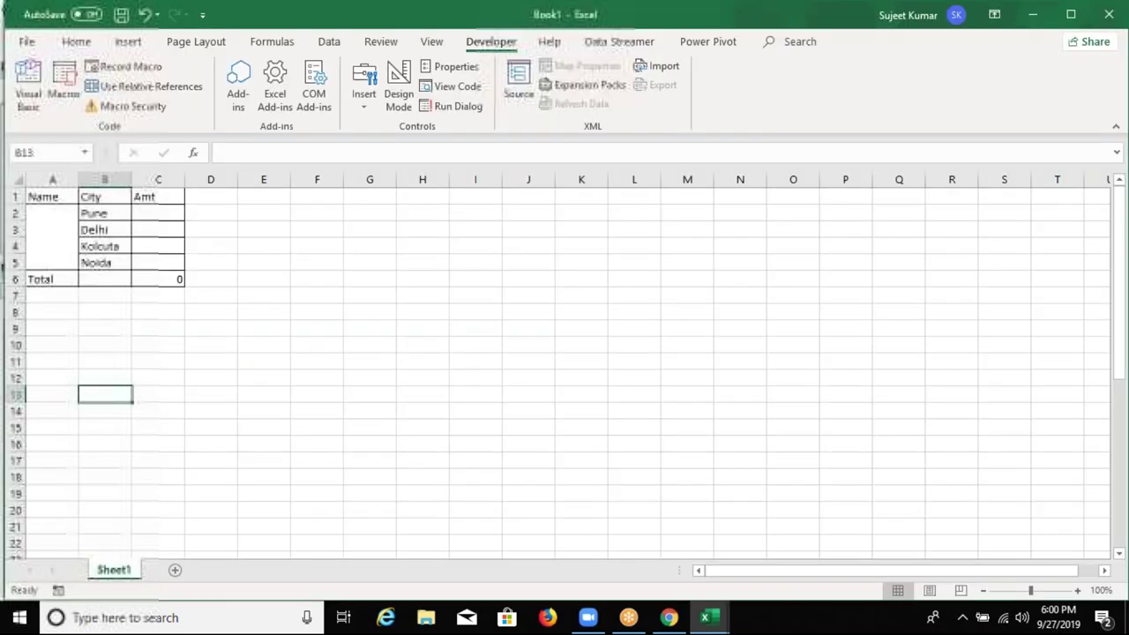
{"action": "left_click", "coordinate": [174, 570]}
- On Sheet2, enter For in F3, Do in F7 and Each in G4
{"action": "left_click", "coordinate": [330, 230]}
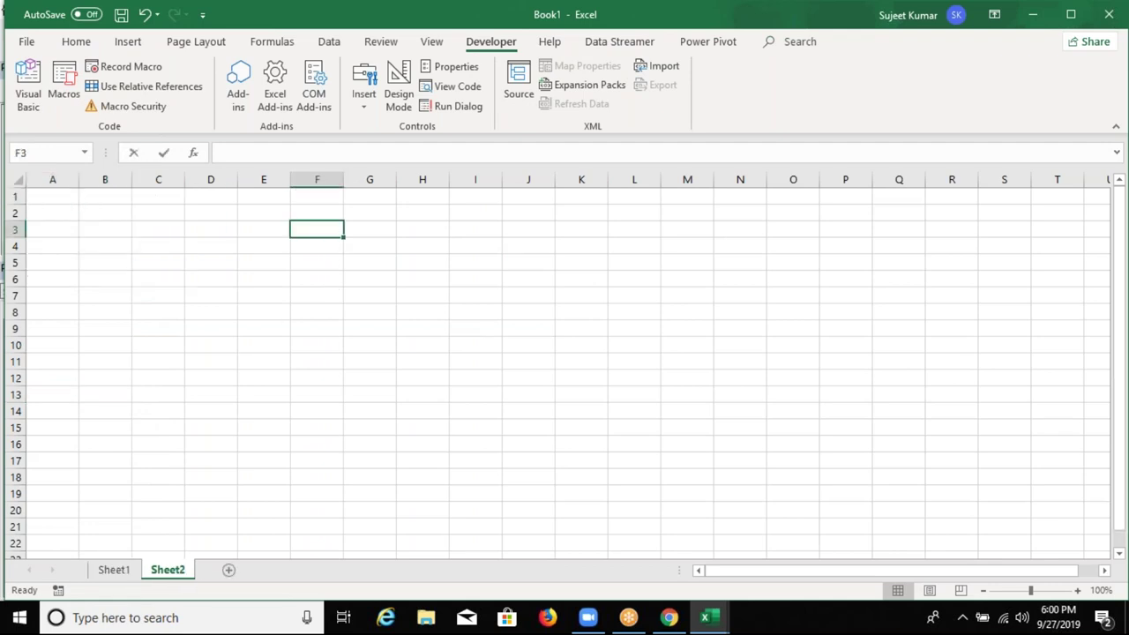
{"action": "type", "text": "For"}
{"action": "key", "text": "Return"}
{"action": "key", "text": "Down"}
{"action": "key", "text": "Down"}
{"action": "key", "text": "Down"}
{"action": "type", "text": "Do"}
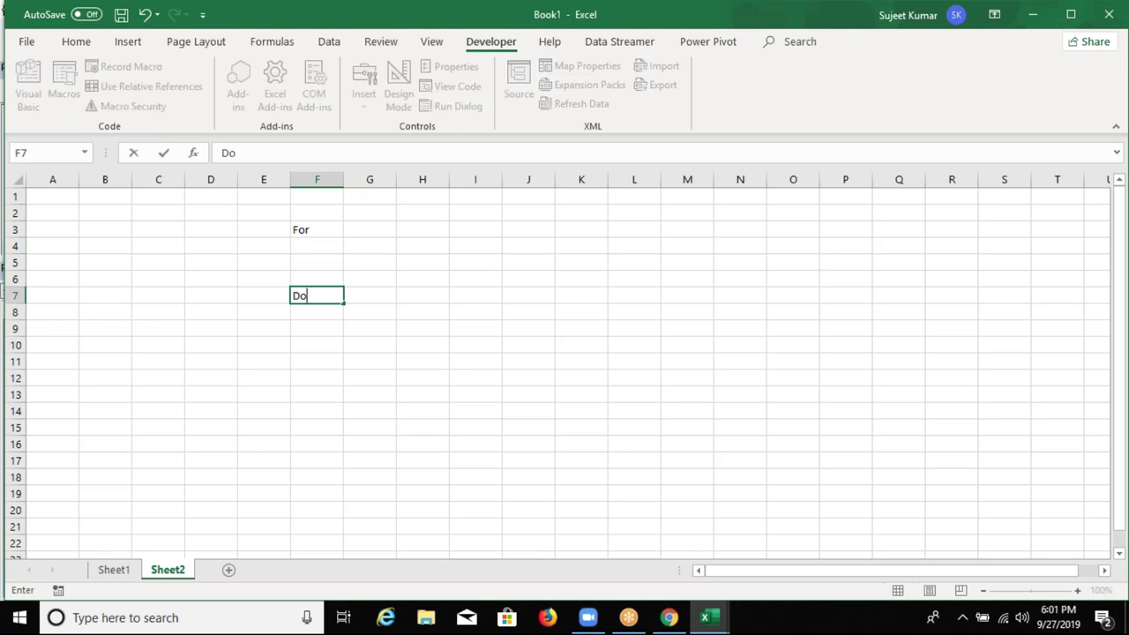
{"action": "key", "text": "Return"}
{"action": "key", "text": "Up"}
{"action": "key", "text": "Up"}
{"action": "key", "text": "Up"}
{"action": "key", "text": "Up"}
{"action": "key", "text": "Up"}
{"action": "key", "text": "Right"}
{"action": "key", "text": "Down"}
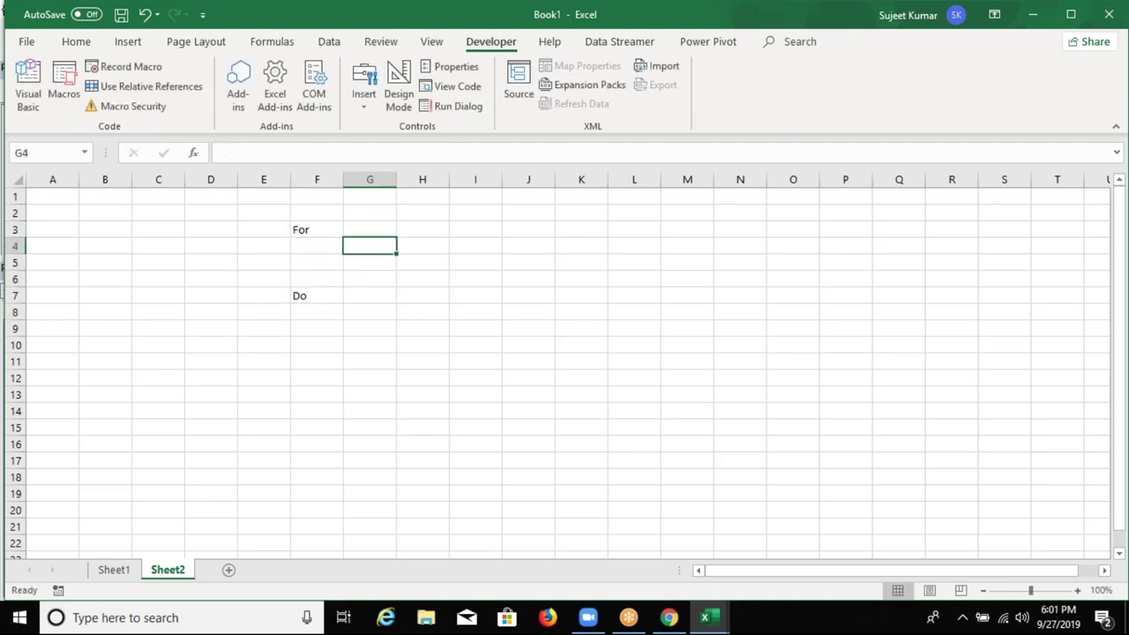
{"action": "type", "text": "Each"}
{"action": "key", "text": "Return"}
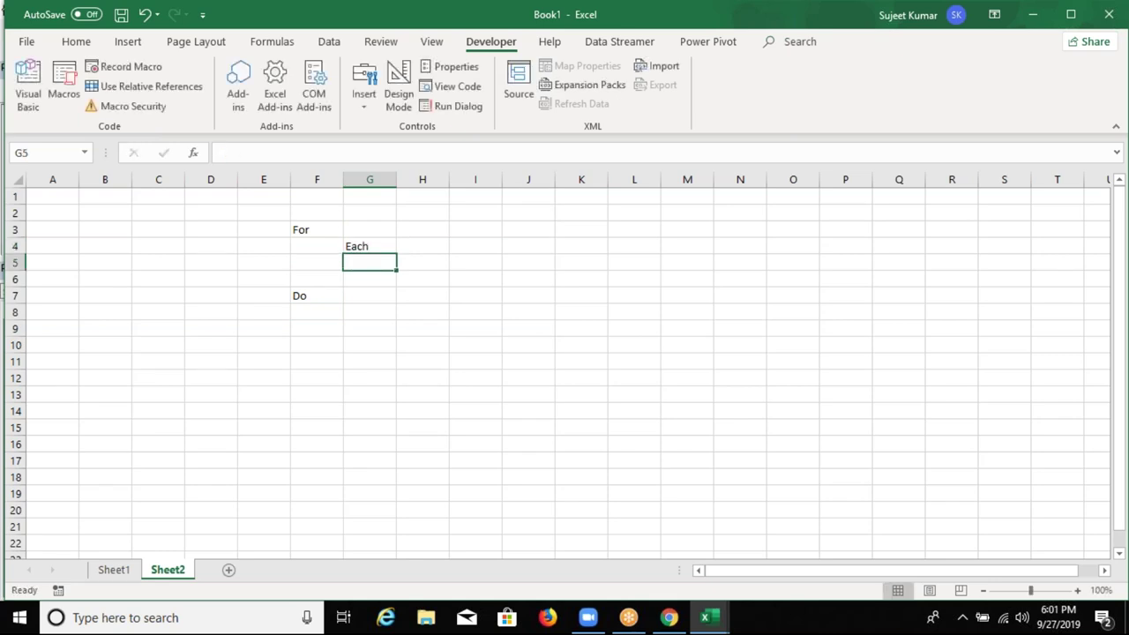
- Enter I in G3, 1 to 100 in H3 and Selection in H4
{"action": "left_click", "coordinate": [370, 230]}
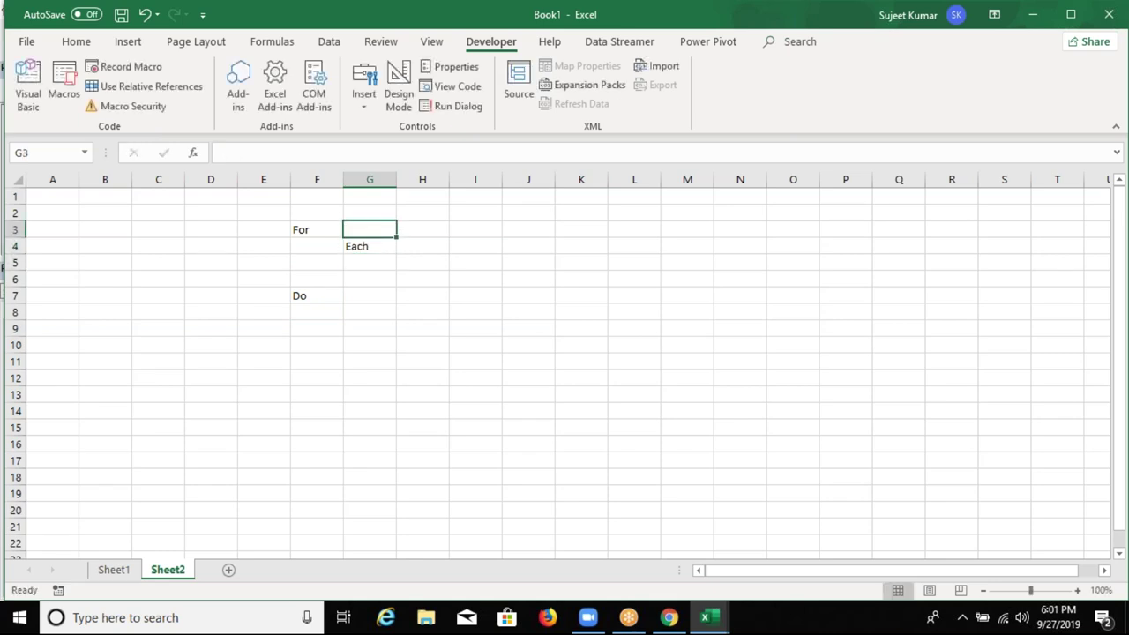
{"action": "type", "text": "I"}
{"action": "key", "text": "Tab"}
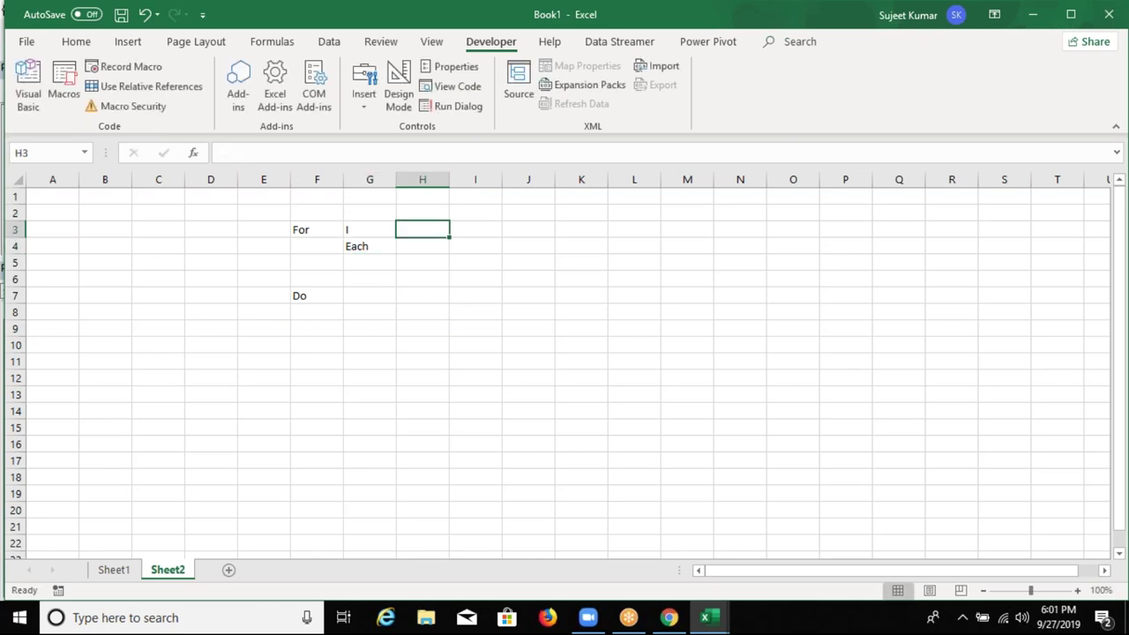
{"action": "type", "text": "1 t"}
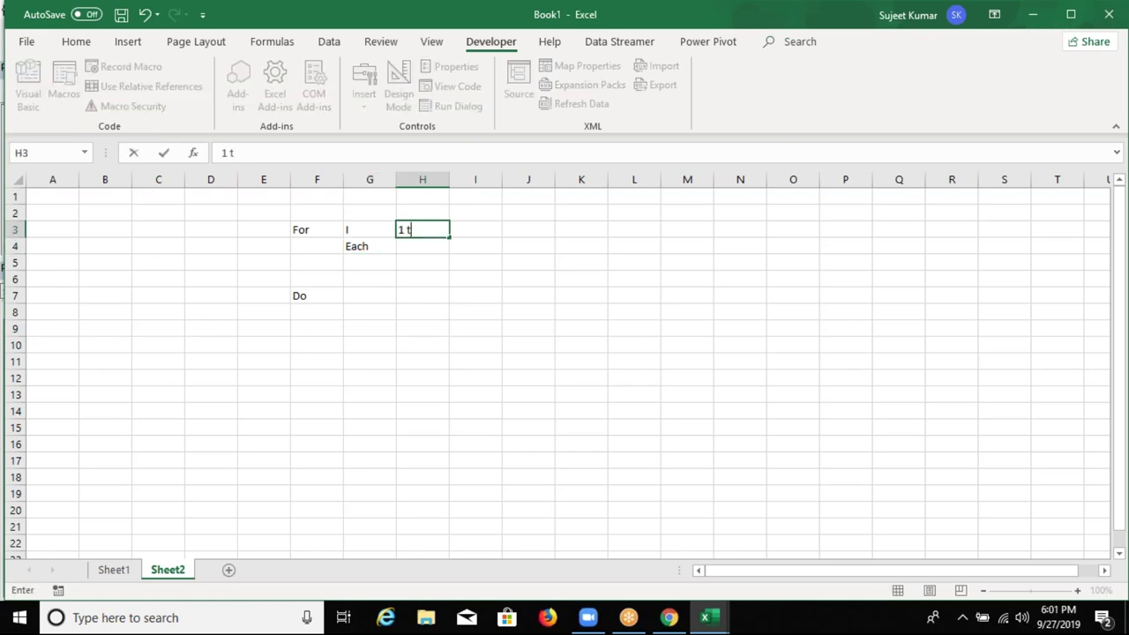
{"action": "type", "text": "o 100"}
{"action": "key", "text": "Return"}
{"action": "left_click", "coordinate": [423, 230]}
{"action": "left_click", "coordinate": [422, 246]}
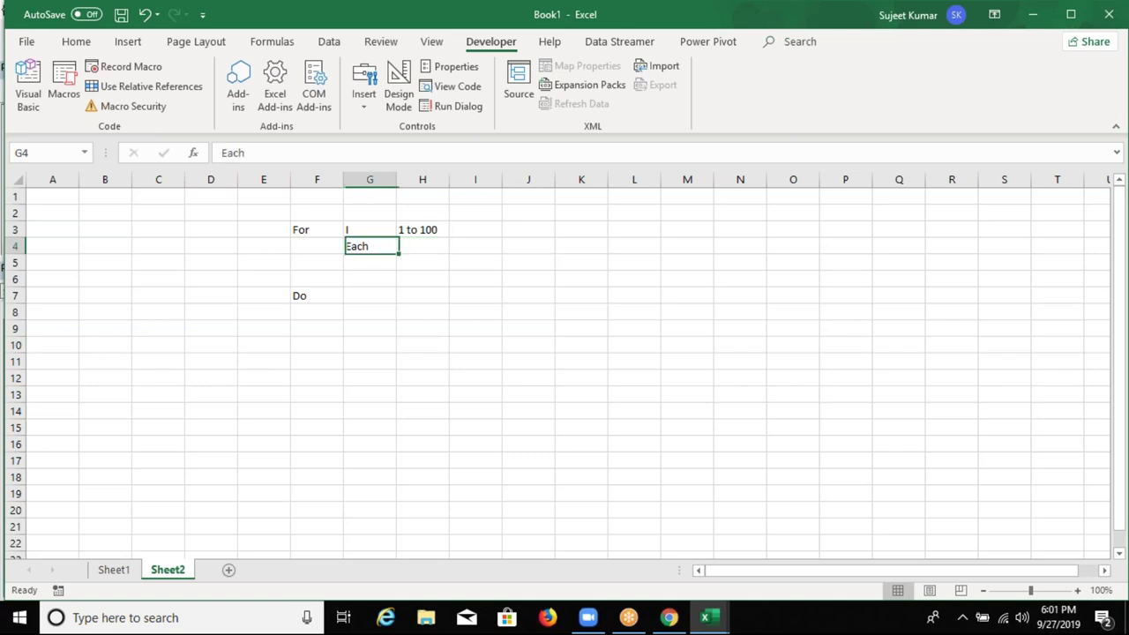
{"action": "type", "text": "Se"}
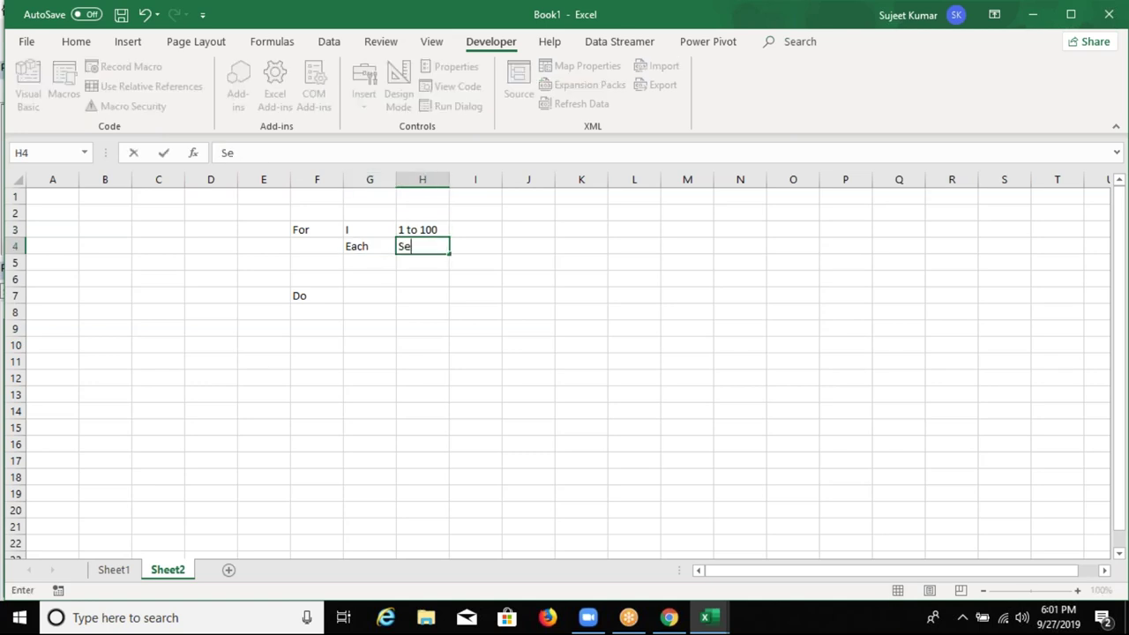
{"action": "type", "text": "lection"}
{"action": "key", "text": "Return"}
- Select various cell blocks around the loop notes, including the Each and Selection cells
{"action": "left_click", "coordinate": [514, 218]}
{"action": "left_click_drag", "start_coordinate": [677, 306], "coordinate": [708, 323]}
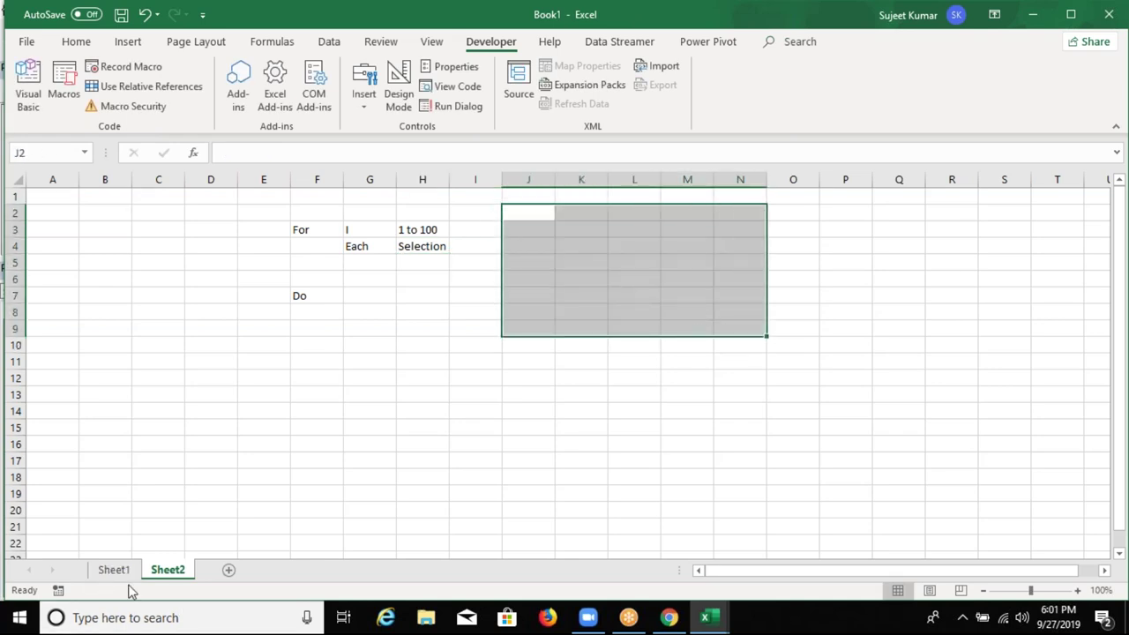
{"action": "left_click", "coordinate": [515, 249]}
{"action": "left_click_drag", "start_coordinate": [524, 279], "coordinate": [537, 320]}
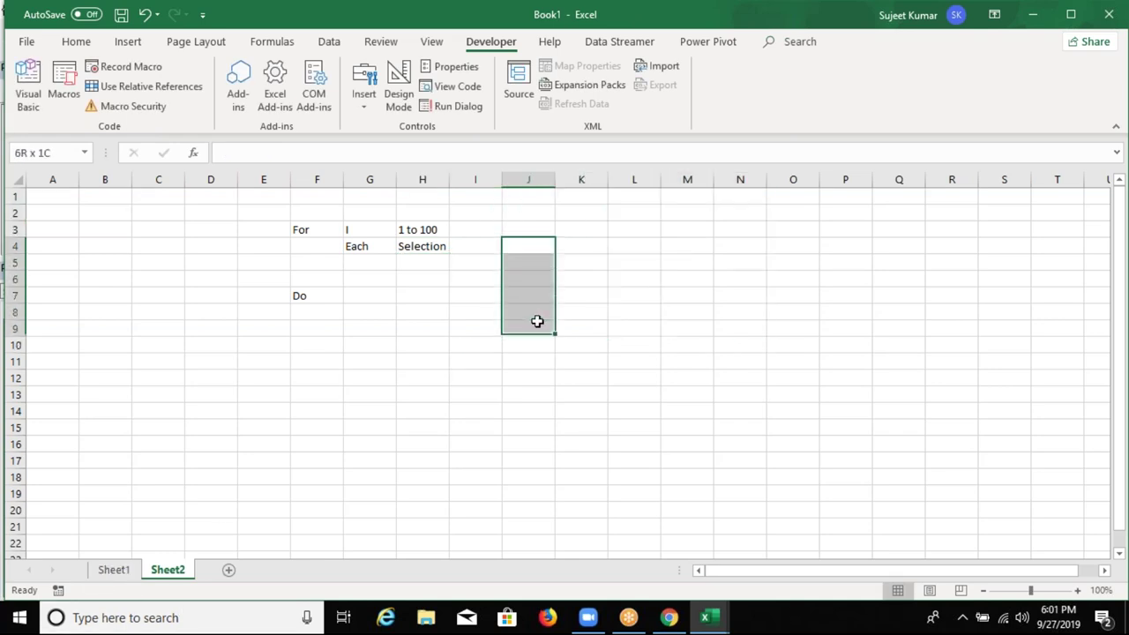
{"action": "left_click_drag", "start_coordinate": [374, 249], "coordinate": [422, 247]}
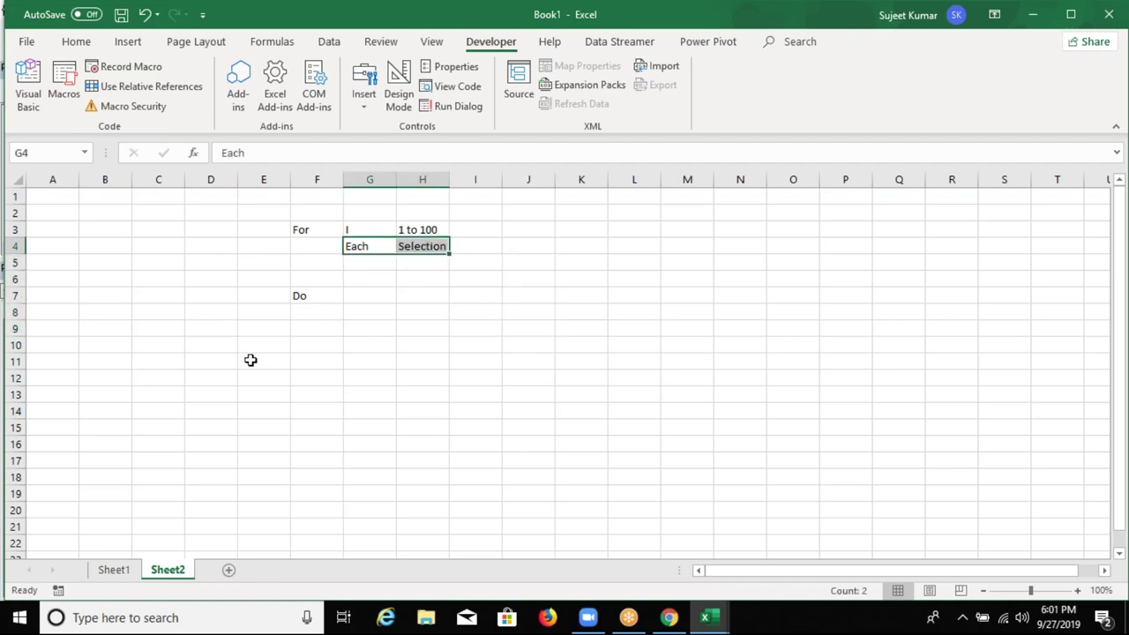
{"action": "left_click", "coordinate": [318, 295]}
- Enter While in G8 and Until in G9 under Do, then select both
{"action": "left_click", "coordinate": [361, 308]}
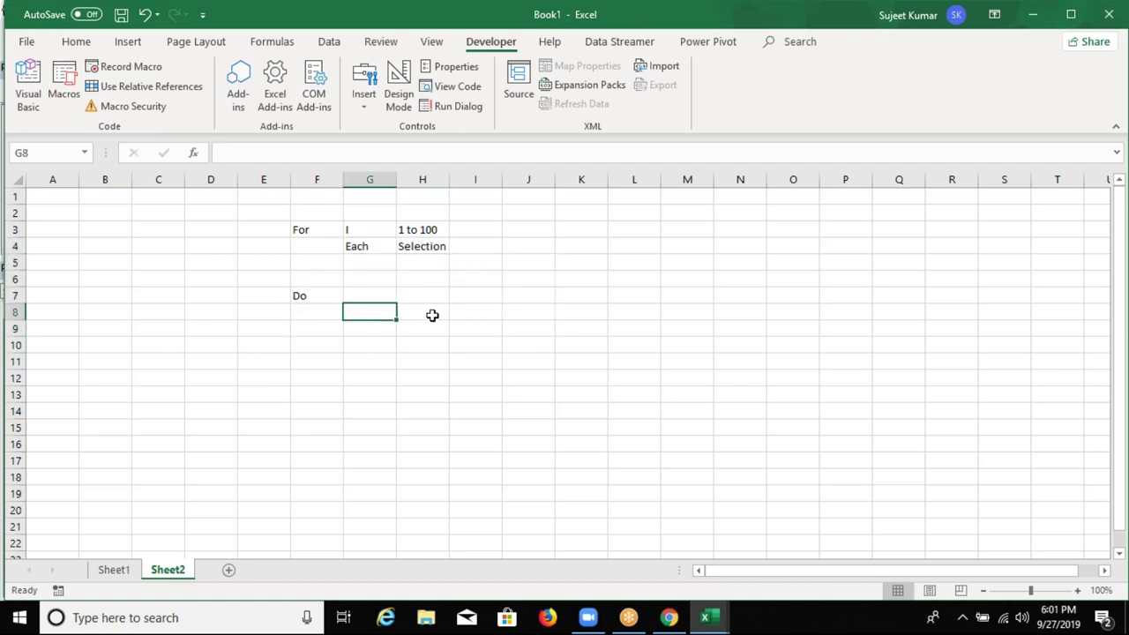
{"action": "type", "text": "While"}
{"action": "key", "text": "Return"}
{"action": "type", "text": "Until"}
{"action": "key", "text": "Return"}
{"action": "key", "text": "Up"}
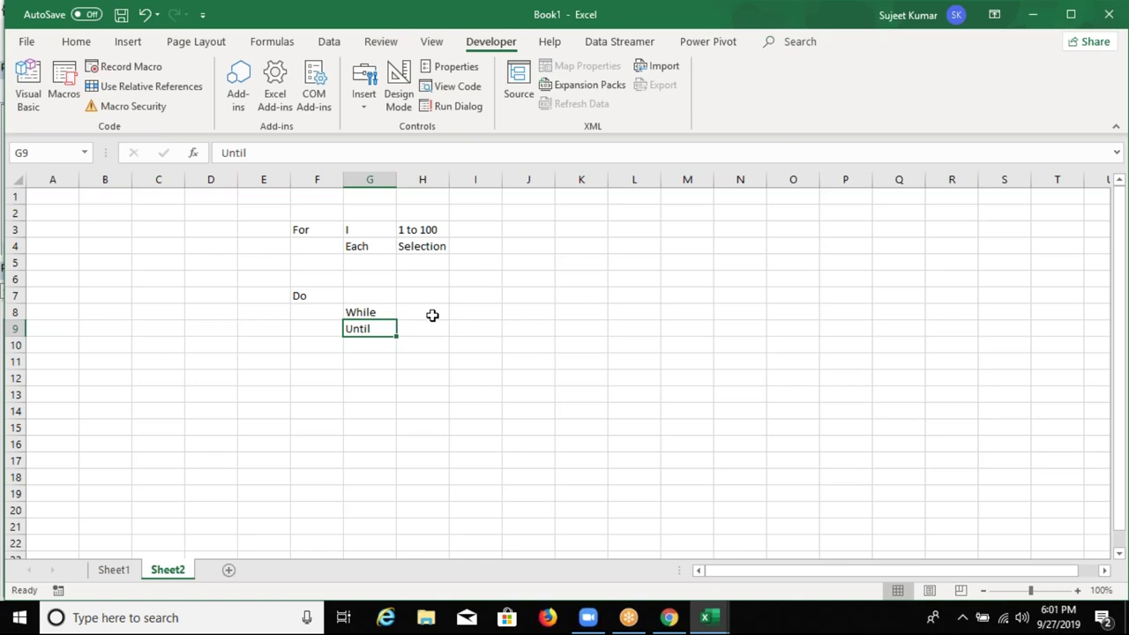
{"action": "key", "text": "Up"}
{"action": "key", "text": "shift+Down"}
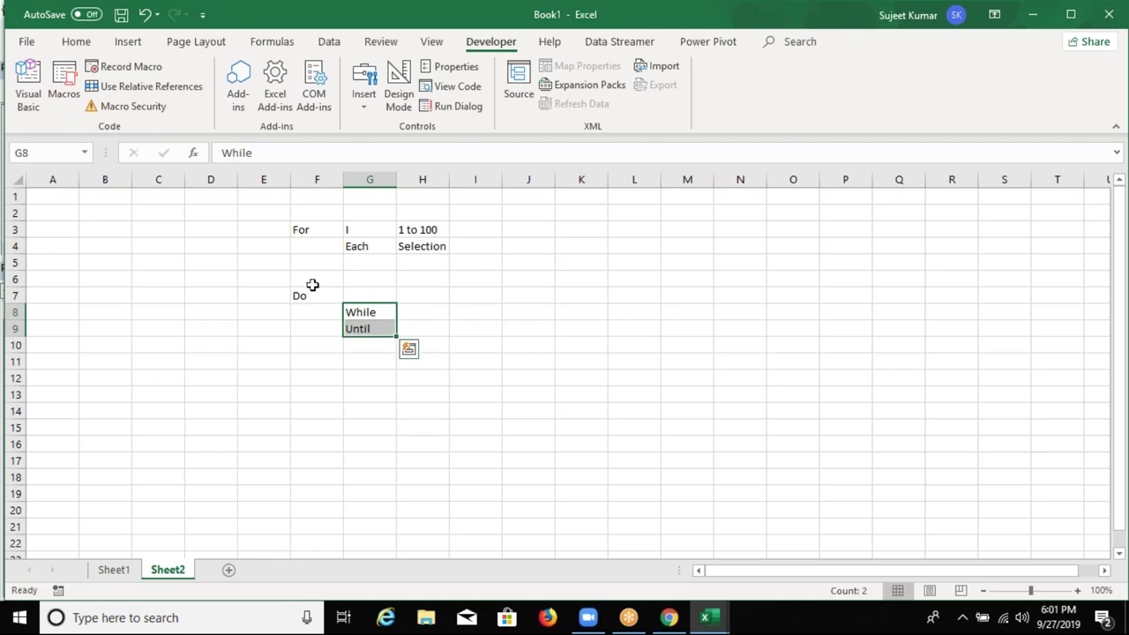
{"action": "left_click", "coordinate": [52, 179]}
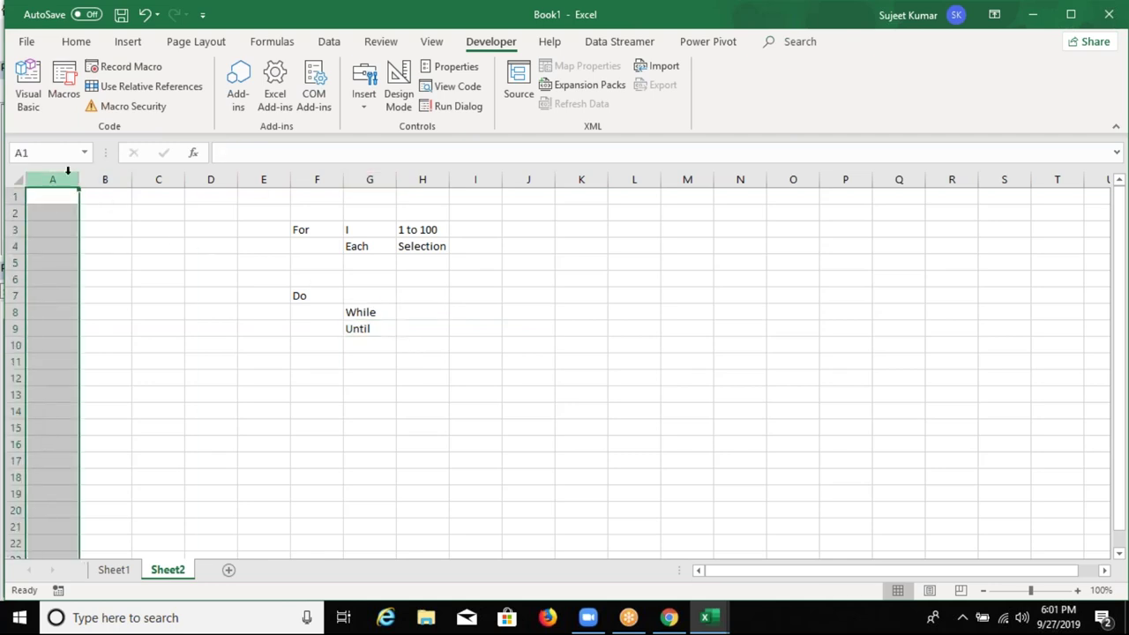
{"action": "left_click", "coordinate": [369, 374]}
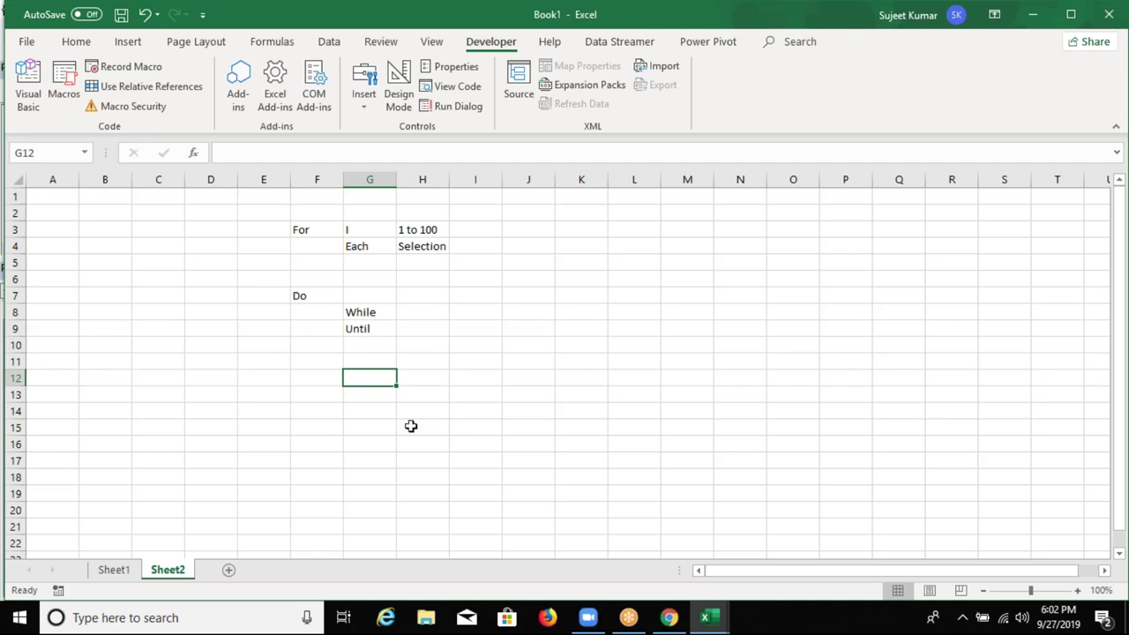
- Select ranges of the Sheet2 notes, then select the Sheet1 table A1:C6
{"action": "left_click", "coordinate": [307, 214]}
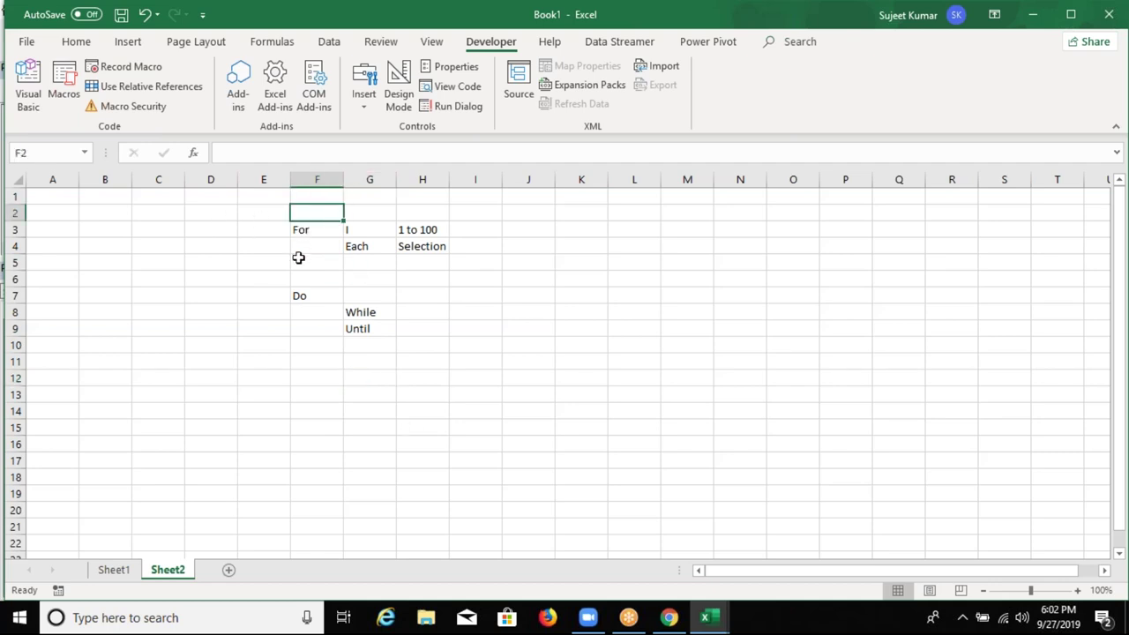
{"action": "left_click_drag", "start_coordinate": [298, 261], "coordinate": [388, 397]}
{"action": "left_click_drag", "start_coordinate": [288, 230], "coordinate": [423, 231]}
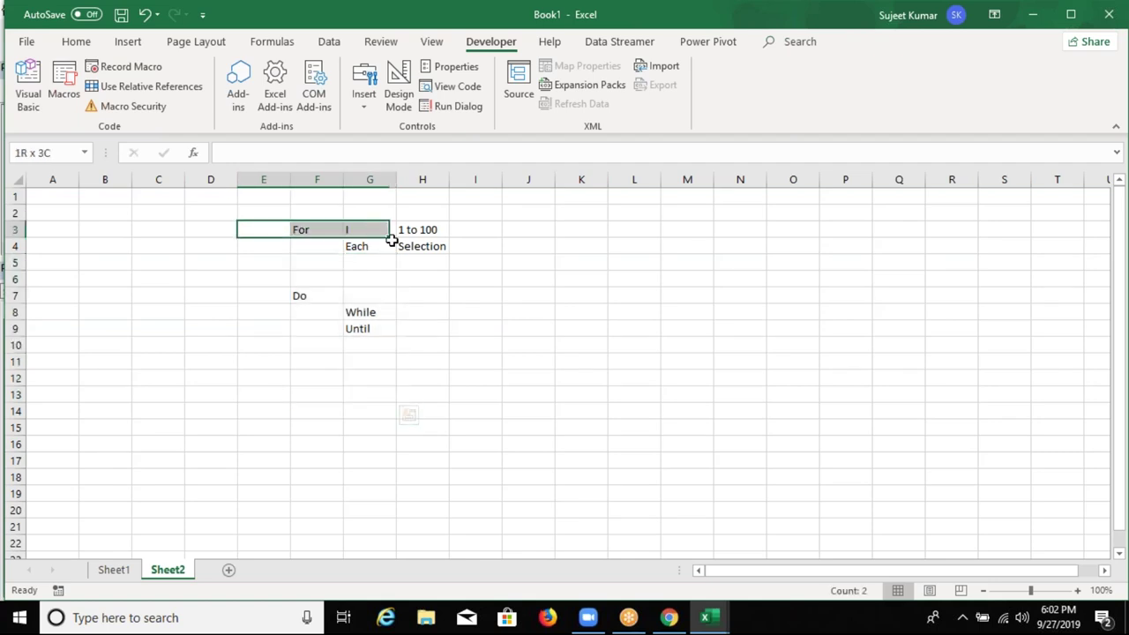
{"action": "left_click", "coordinate": [124, 571]}
{"action": "left_click", "coordinate": [110, 228]}
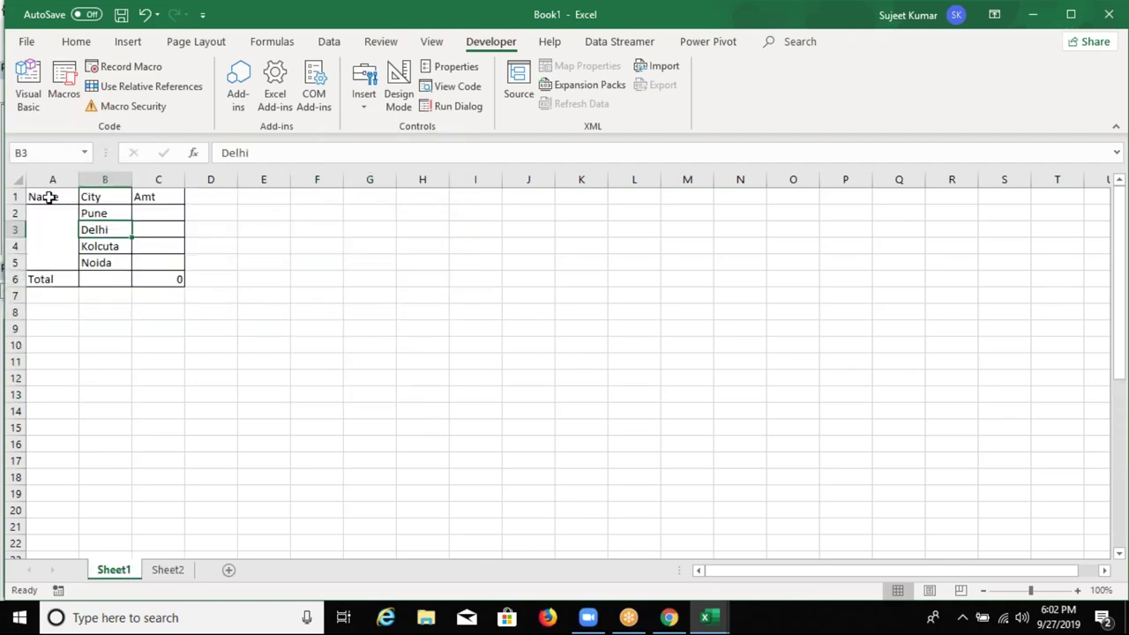
{"action": "left_click_drag", "start_coordinate": [43, 194], "coordinate": [157, 278]}
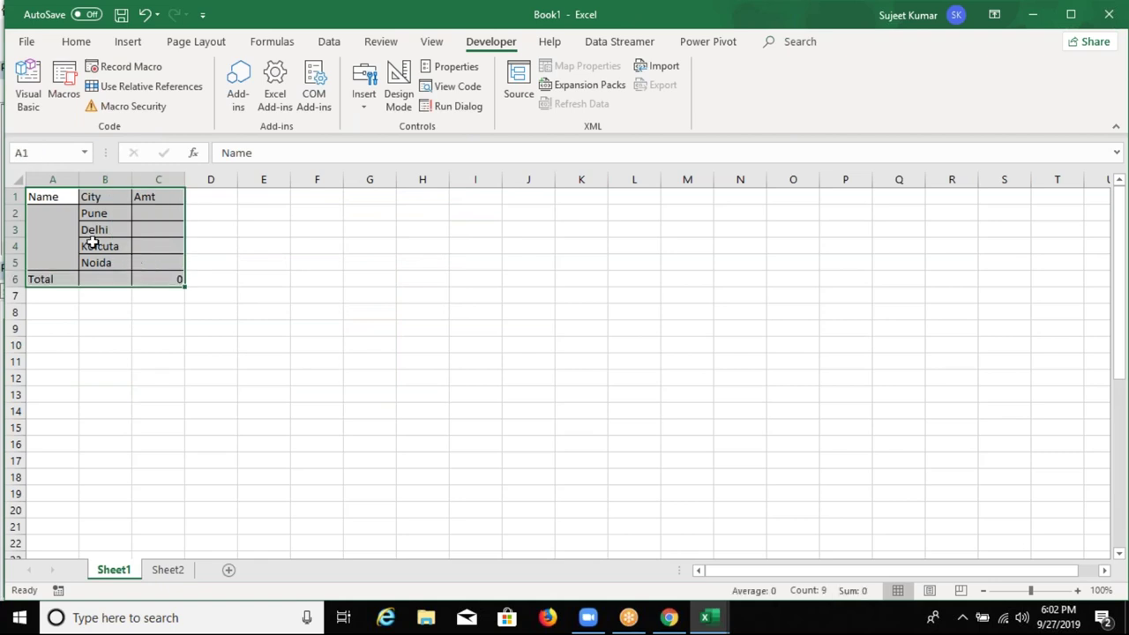
{"action": "left_click_drag", "start_coordinate": [53, 201], "coordinate": [164, 279]}
- Check the loop variable in the code, then insert Sheet3 and select A1:A9
{"action": "key", "text": "alt+F11"}
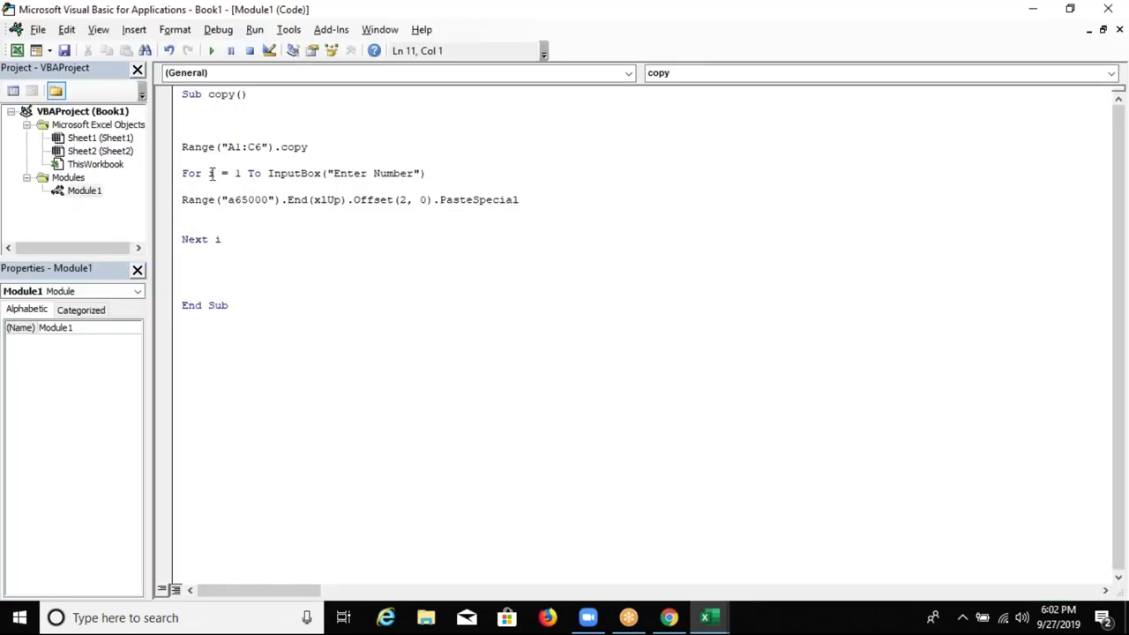
{"action": "double_click", "coordinate": [211, 173]}
{"action": "key", "text": "alt+F11"}
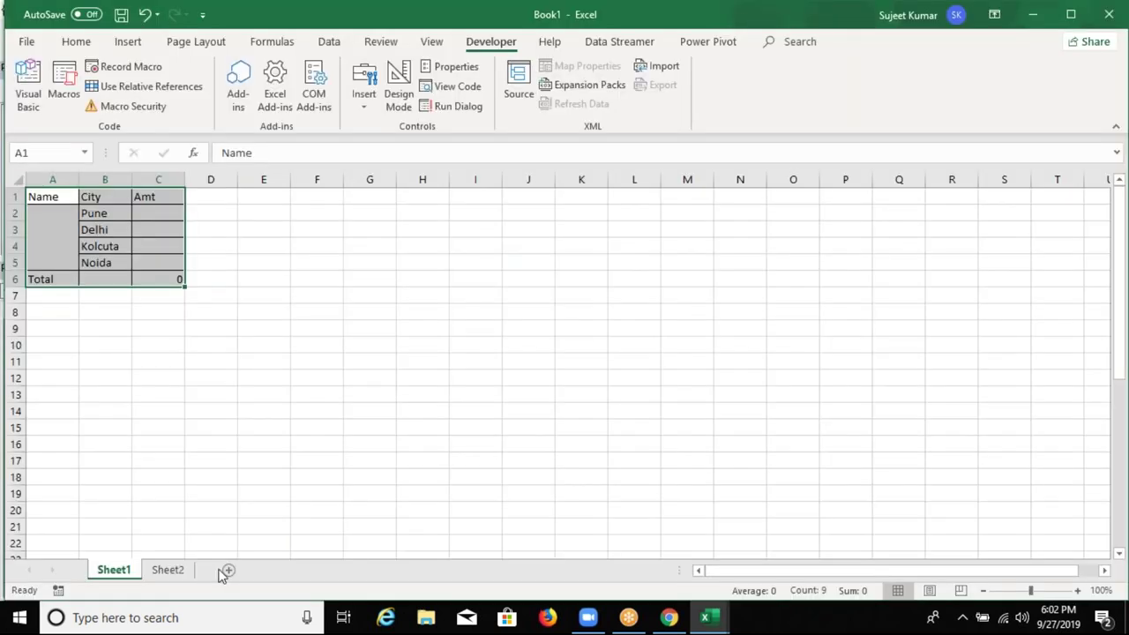
{"action": "left_click", "coordinate": [231, 570]}
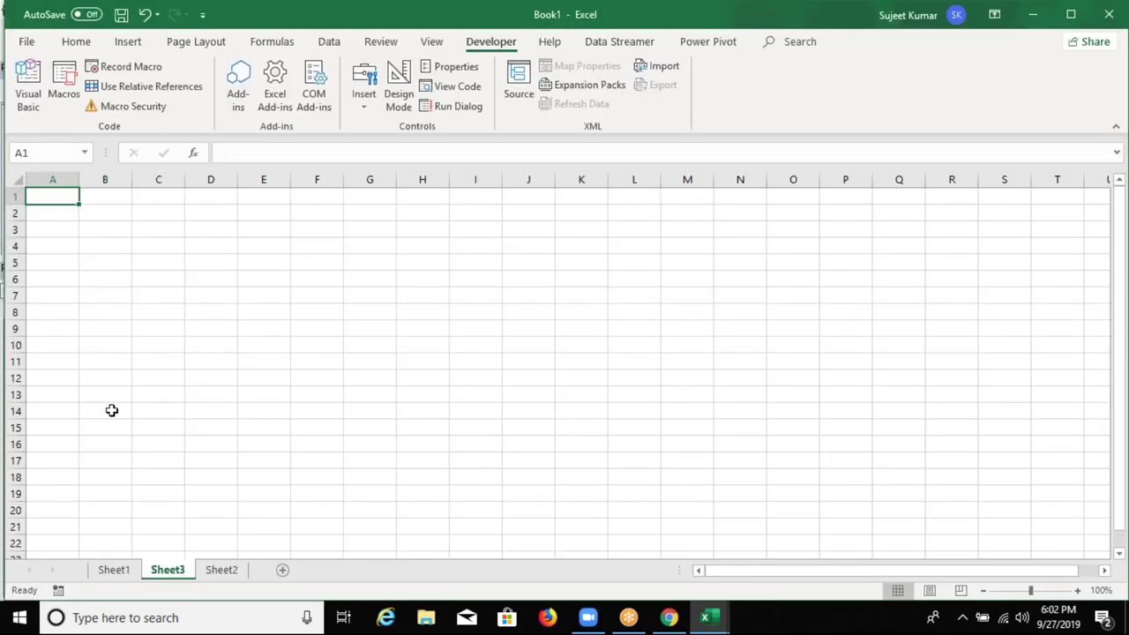
{"action": "left_click", "coordinate": [97, 296]}
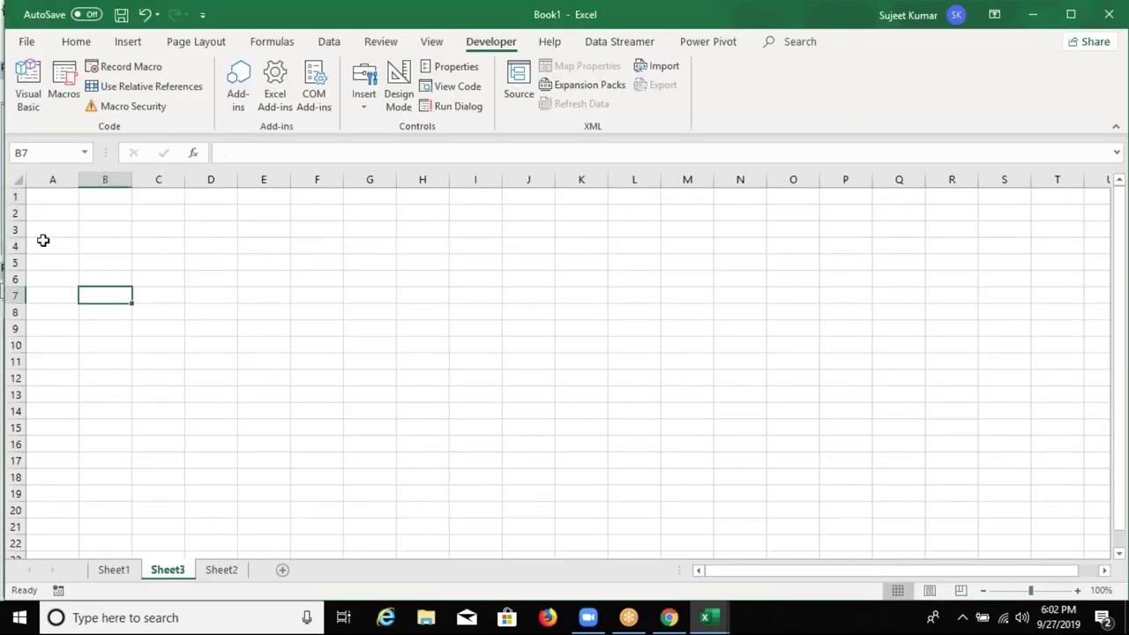
{"action": "left_click_drag", "start_coordinate": [48, 201], "coordinate": [43, 321]}
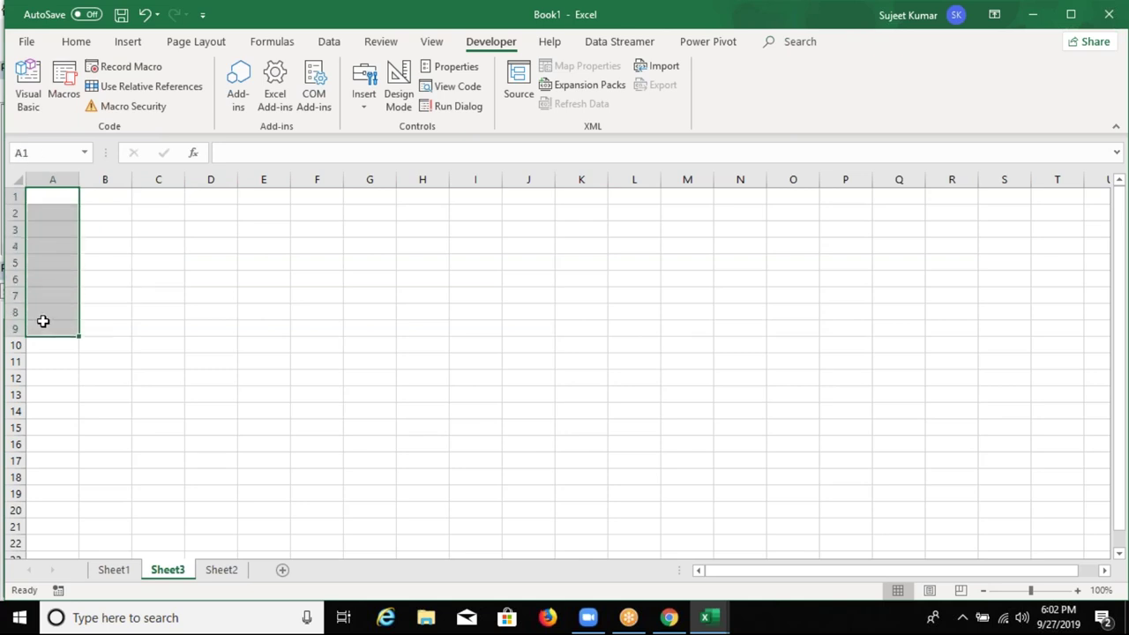
{"action": "key", "text": "alt+F11"}
{"action": "left_click", "coordinate": [207, 335]}
- Create an empty Sub loop_1() macro with blank lines below the copy macro
{"action": "type", "text": "sub loo"}
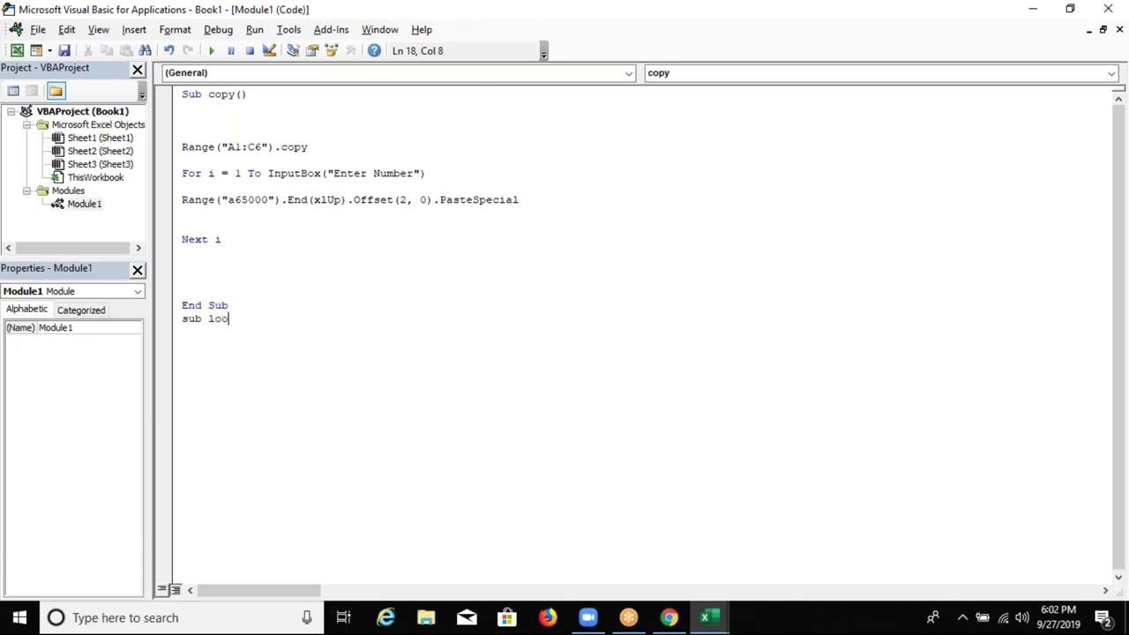
{"action": "type", "text": "p()"}
{"action": "key", "text": "Return"}
{"action": "key", "text": "Return"}
{"action": "key", "text": "ctrl+z"}
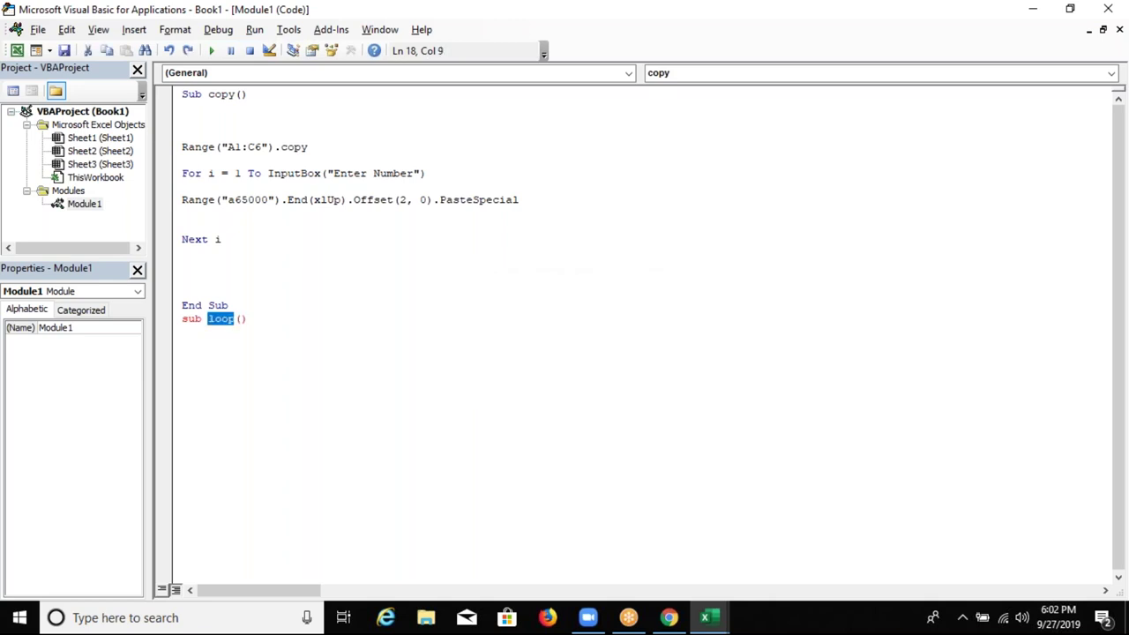
{"action": "key", "text": "Down"}
{"action": "key", "text": "Up"}
{"action": "key", "text": "Left"}
{"action": "key", "text": "Left"}
{"action": "key", "text": "Left"}
{"action": "key", "text": "Right"}
{"action": "key", "text": "Right"}
{"action": "key", "text": "Right"}
{"action": "key", "text": "Right"}
{"action": "key", "text": "Right"}
{"action": "key", "text": "Right"}
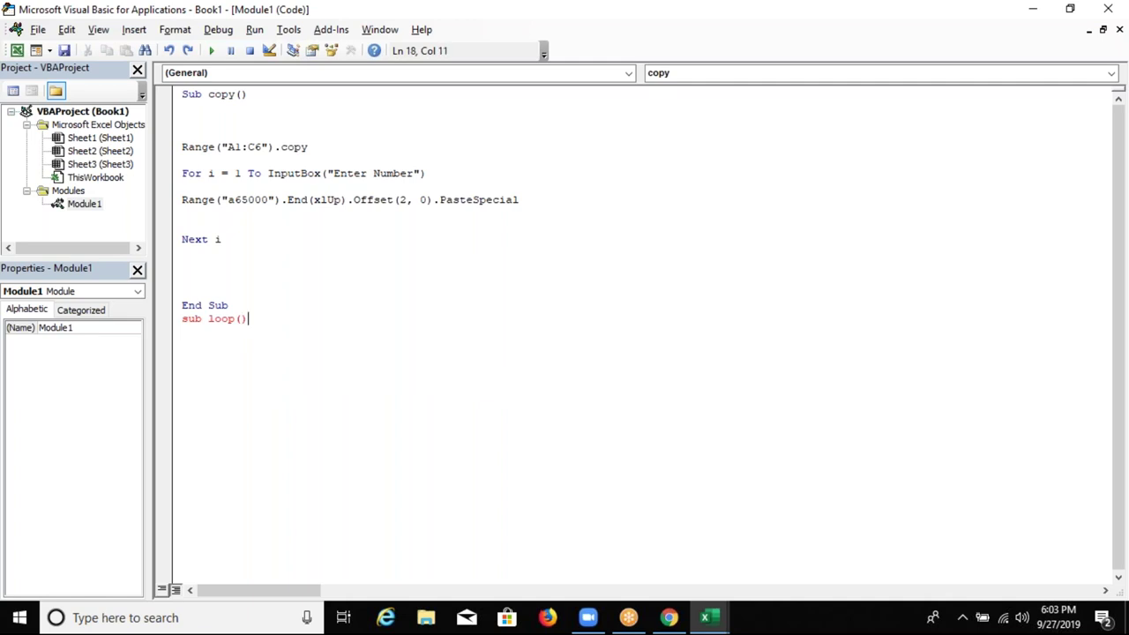
{"action": "key", "text": "Left"}
{"action": "key", "text": "Left"}
{"action": "type", "text": "_1"}
{"action": "key", "text": "Return"}
{"action": "key", "text": "Return"}
{"action": "key", "text": "Return"}
{"action": "key", "text": "Return"}
{"action": "key", "text": "Return"}
{"action": "key", "text": "Up"}
{"action": "key", "text": "Up"}
{"action": "key", "text": "Up"}
{"action": "key", "text": "Up"}
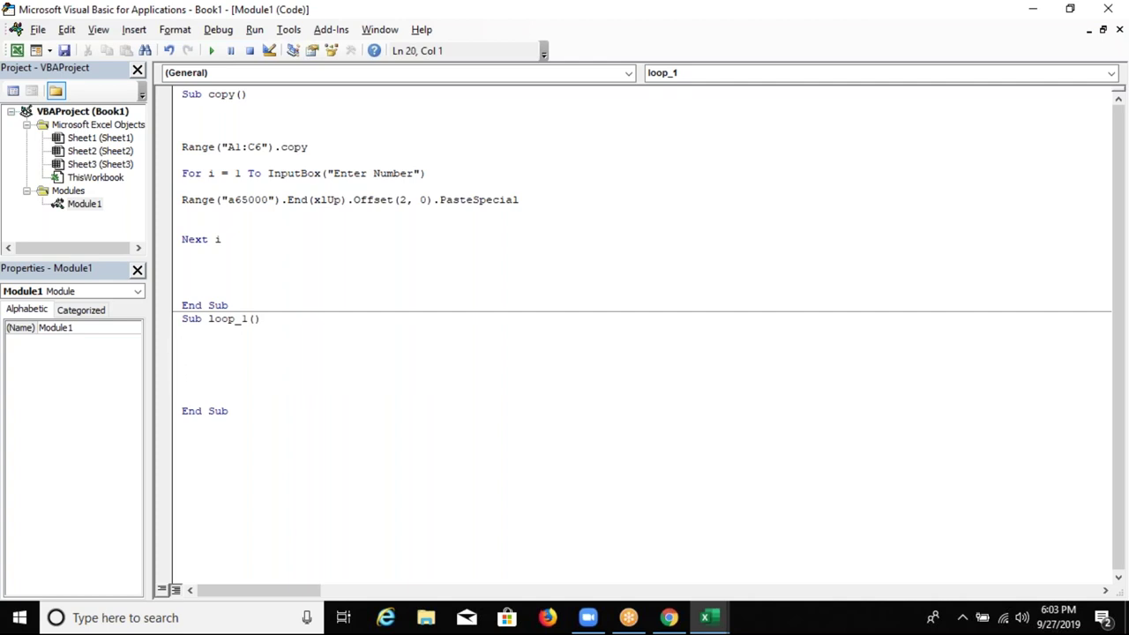
{"action": "key", "text": "Return"}
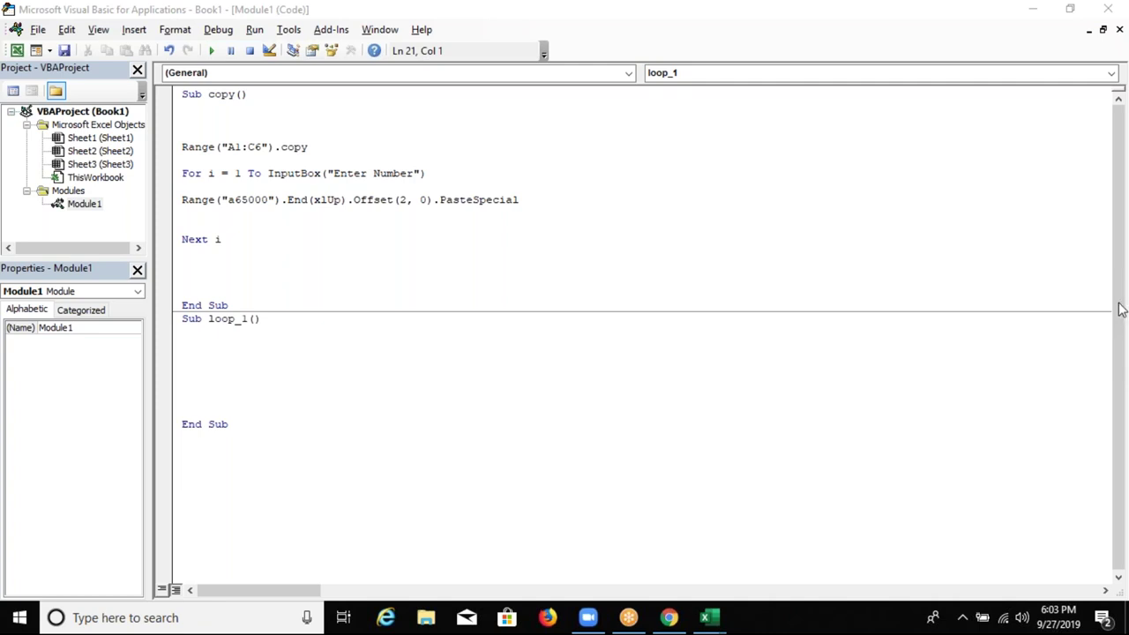
{"action": "left_click", "coordinate": [182, 357]}
- Inside loop_1, write 'For i = 1 To 100' with 'Next i' a few lines below
{"action": "left_click", "coordinate": [224, 342]}
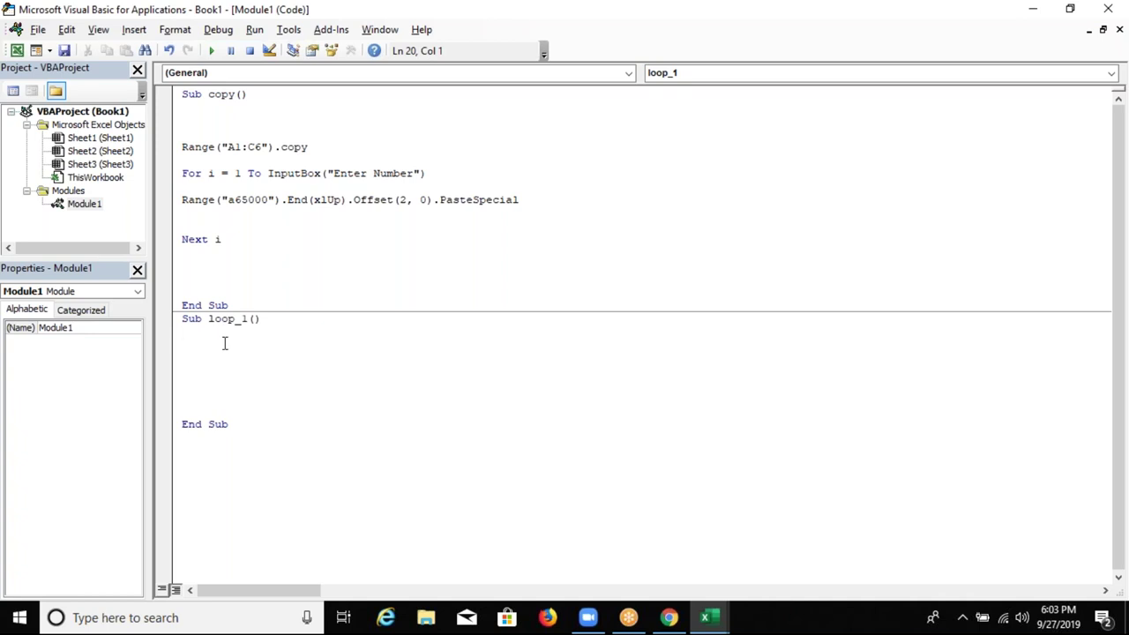
{"action": "type", "text": "for i = "}
{"action": "type", "text": "1 t"}
{"action": "type", "text": "o 100"}
{"action": "key", "text": "Return"}
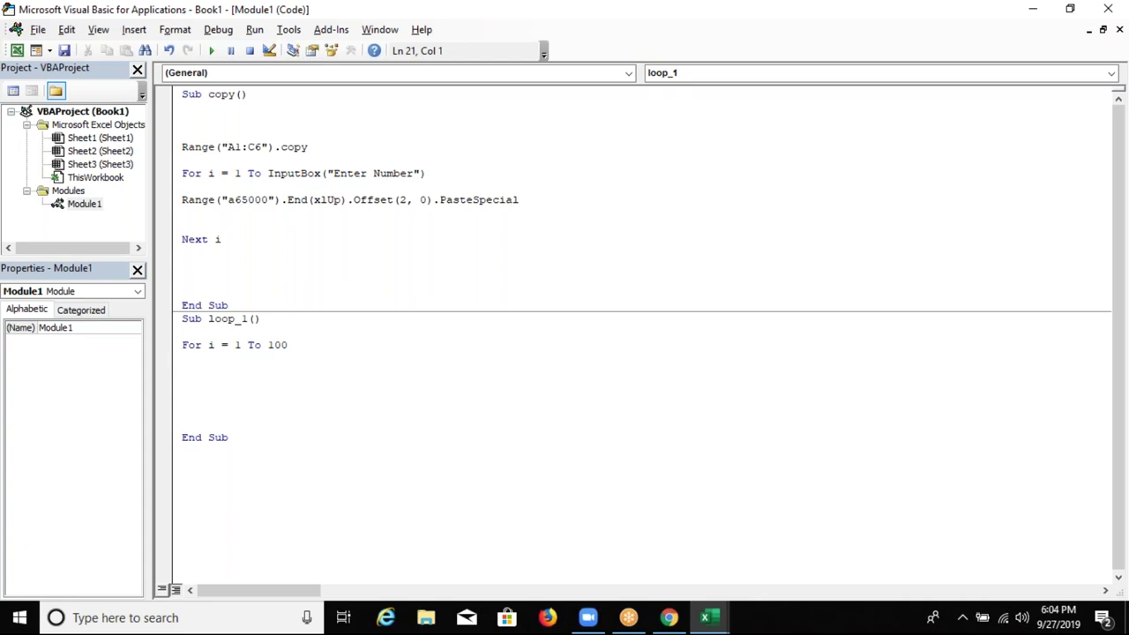
{"action": "left_click", "coordinate": [183, 396]}
{"action": "type", "text": "neaxt"}
{"action": "key", "text": "BackSpace"}
{"action": "key", "text": "BackSpace"}
{"action": "key", "text": "BackSpace"}
{"action": "key", "text": "BackSpace"}
{"action": "type", "text": "xt i"}
{"action": "key", "text": "Up"}
{"action": "key", "text": "Up"}
{"action": "key", "text": "Up"}
{"action": "key", "text": "Up"}
{"action": "key", "text": "Up"}
{"action": "key", "text": "Return"}
- Declare r As Integer and add r = r + 1 inside loop_1's For loop
{"action": "type", "text": "dim r a"}
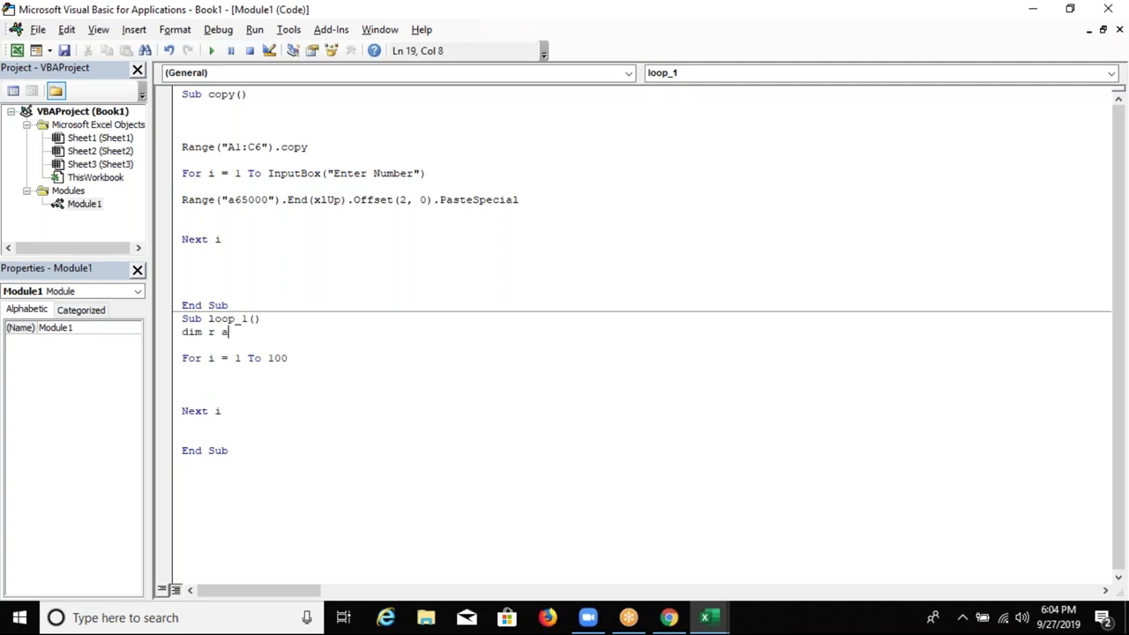
{"action": "type", "text": "s "}
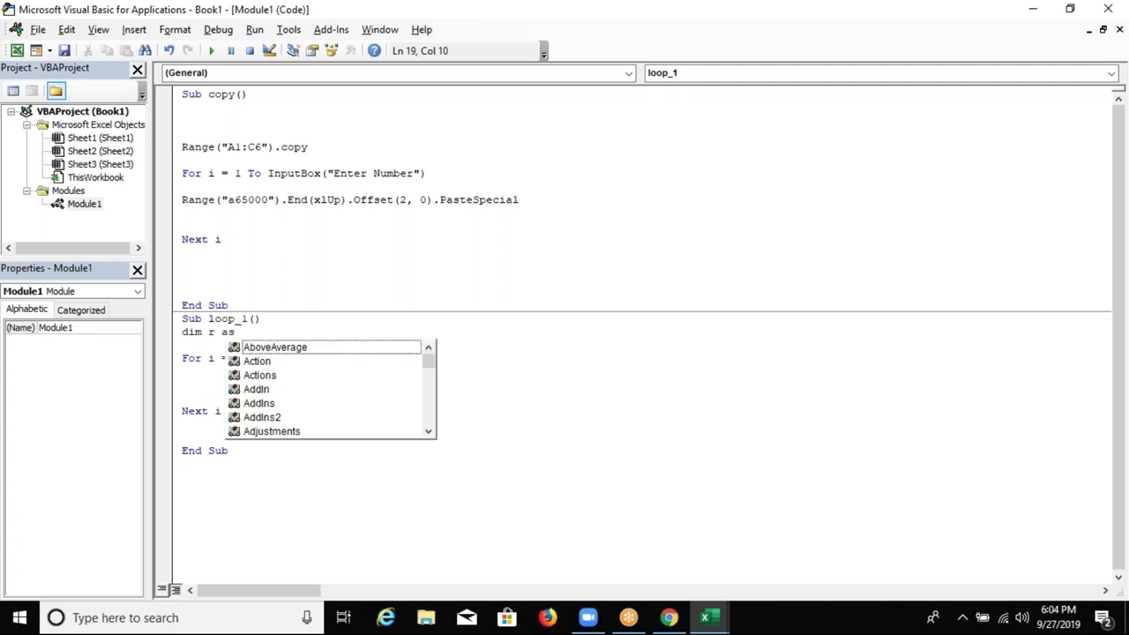
{"action": "type", "text": "in"}
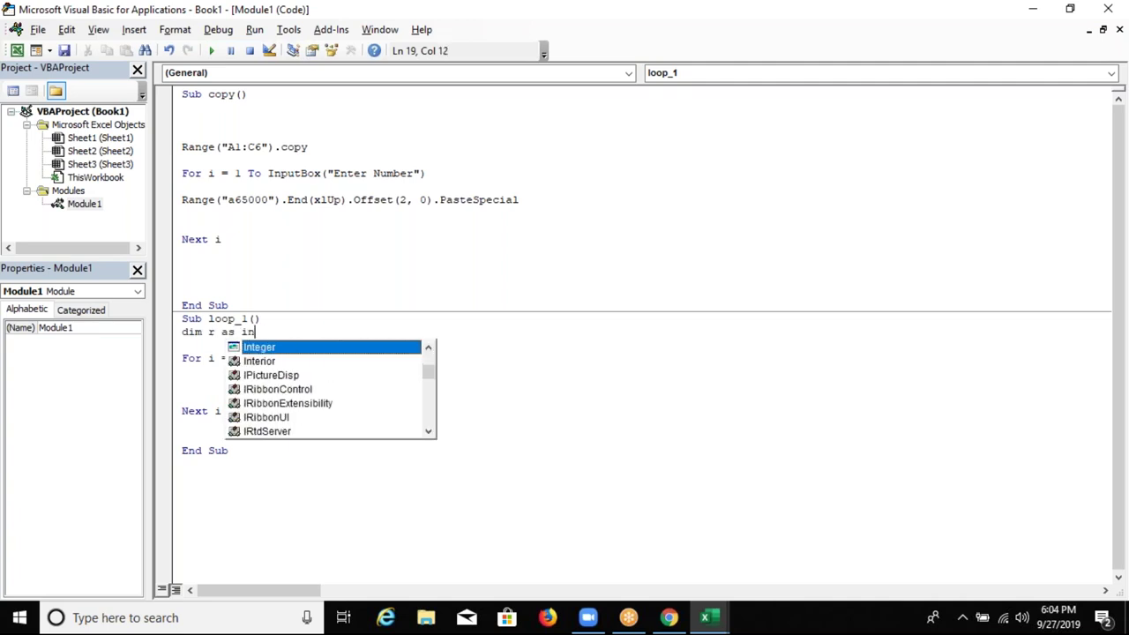
{"action": "key", "text": "Tab"}
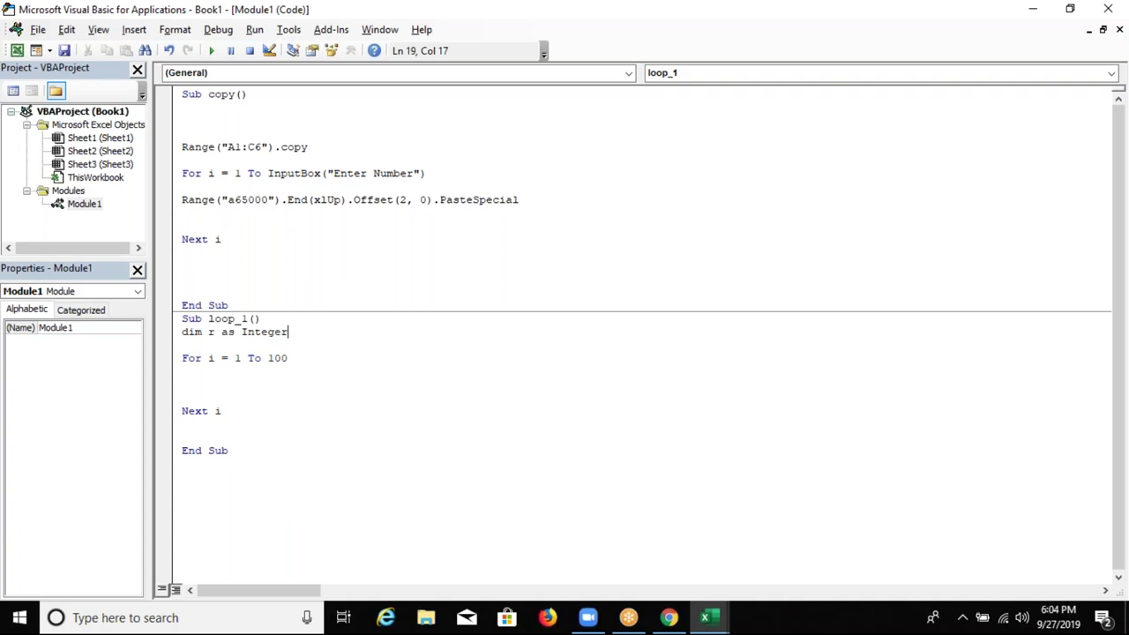
{"action": "left_click", "coordinate": [183, 371]}
{"action": "left_click", "coordinate": [183, 385]}
{"action": "left_click", "coordinate": [288, 358]}
{"action": "type", "text": "r = r + 1"}
{"action": "key", "text": "Return"}
- Write Range("A" & r).Value = r on the next line and remove the extra blank line
{"action": "type", "text": "range("}
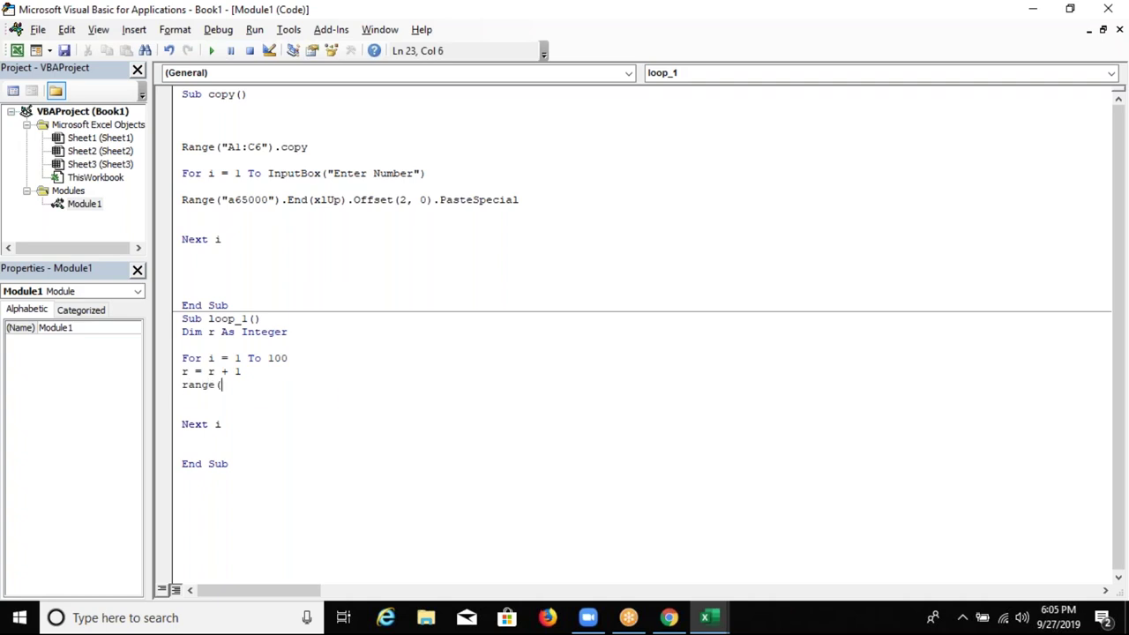
{"action": "type", "text": "\""}
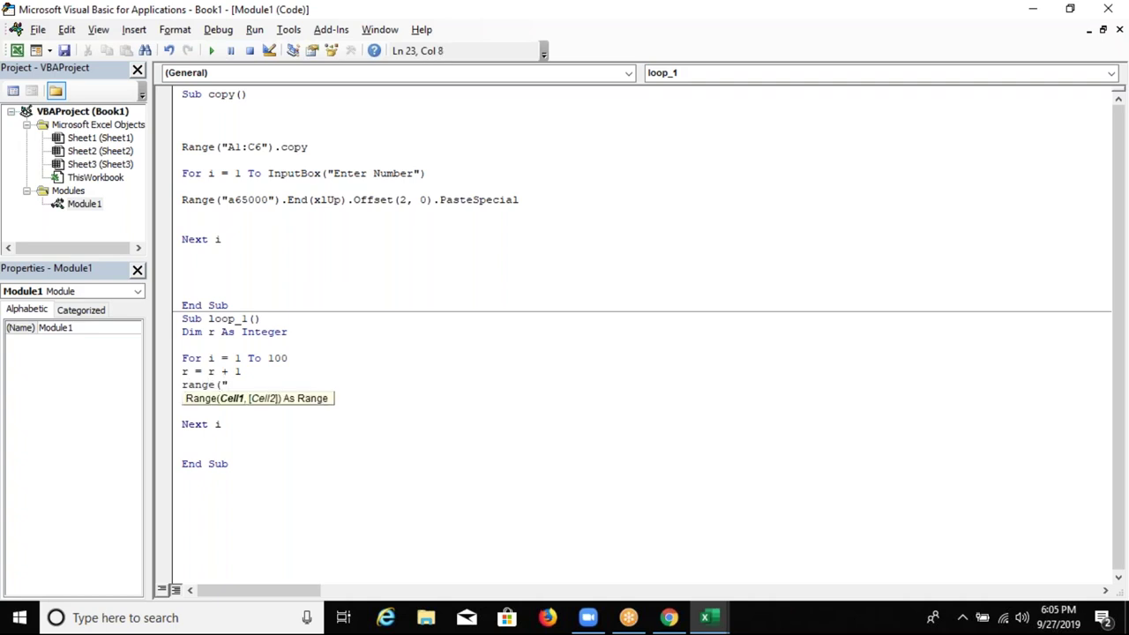
{"action": "type", "text": "A\" "}
{"action": "type", "text": "&"}
{"action": "type", "text": "i)"}
{"action": "type", "text": "."}
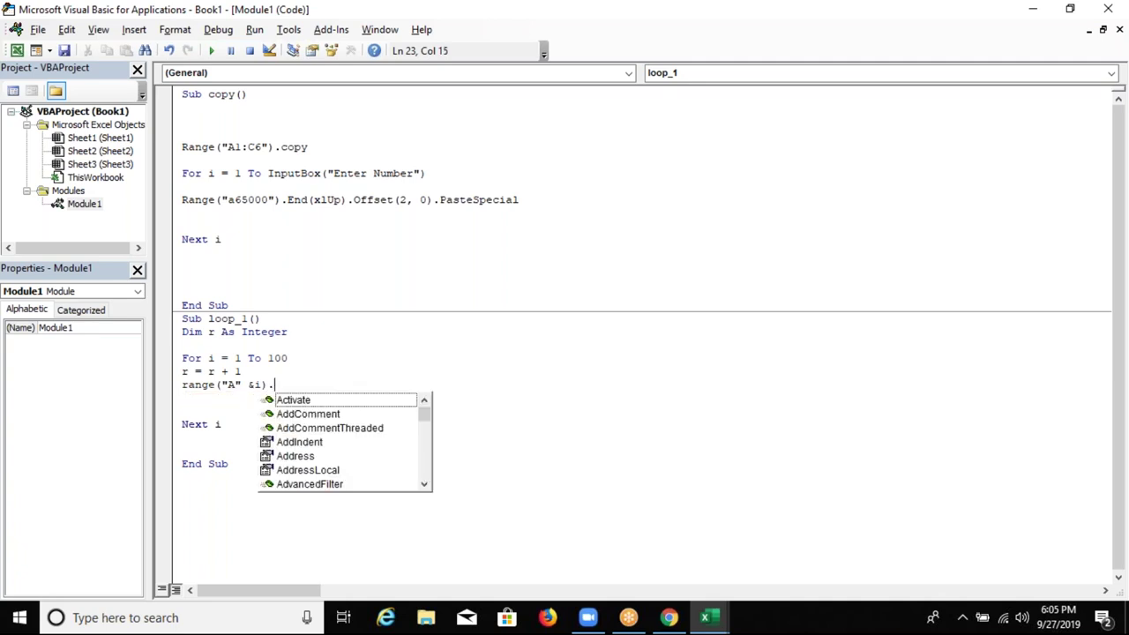
{"action": "type", "text": "v"}
{"action": "key", "text": "Down"}
{"action": "key", "text": "Tab"}
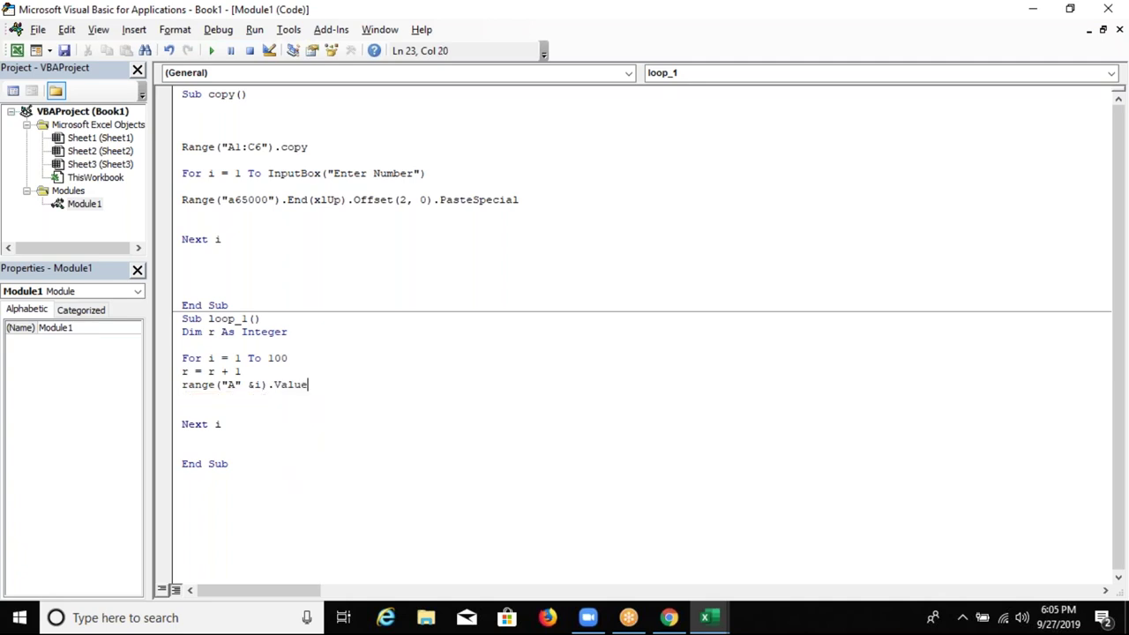
{"action": "left_click", "coordinate": [264, 385]}
{"action": "key", "text": "BackSpace"}
{"action": "type", "text": "r"}
{"action": "key", "text": "Right"}
{"action": "key", "text": "Right"}
{"action": "key", "text": "Right"}
{"action": "key", "text": "Right"}
{"action": "key", "text": "Right"}
{"action": "key", "text": "Right"}
{"action": "key", "text": "Right"}
{"action": "type", "text": "= r"}
{"action": "key", "text": "Return"}
{"action": "key", "text": "Delete"}
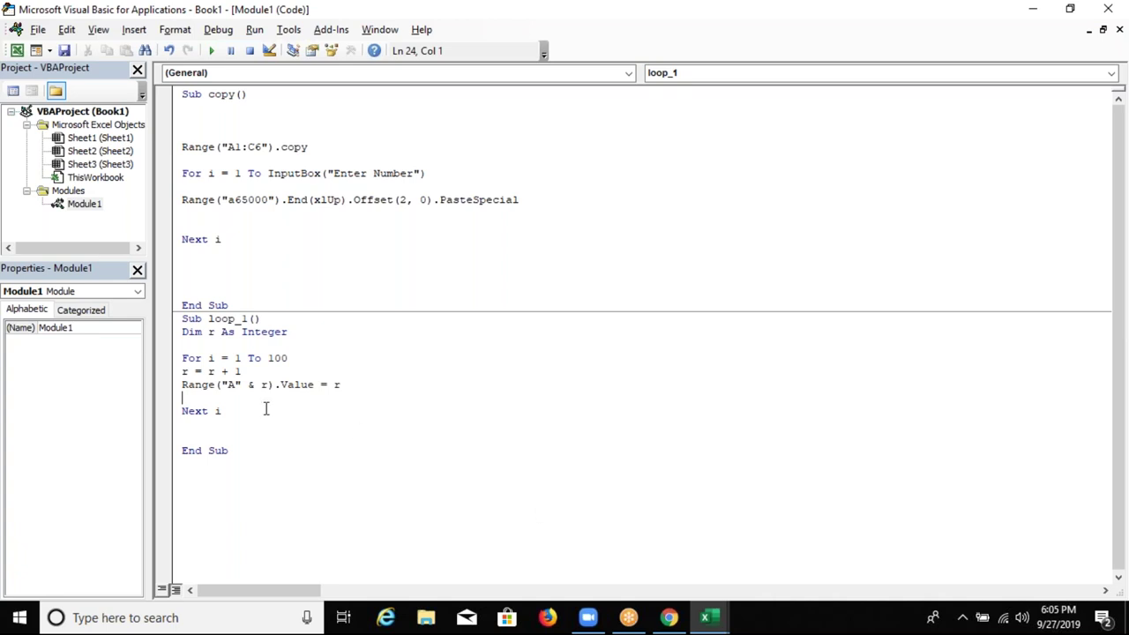
{"action": "left_click", "coordinate": [228, 465]}
{"action": "left_click", "coordinate": [301, 413]}
{"action": "left_click", "coordinate": [218, 29]}
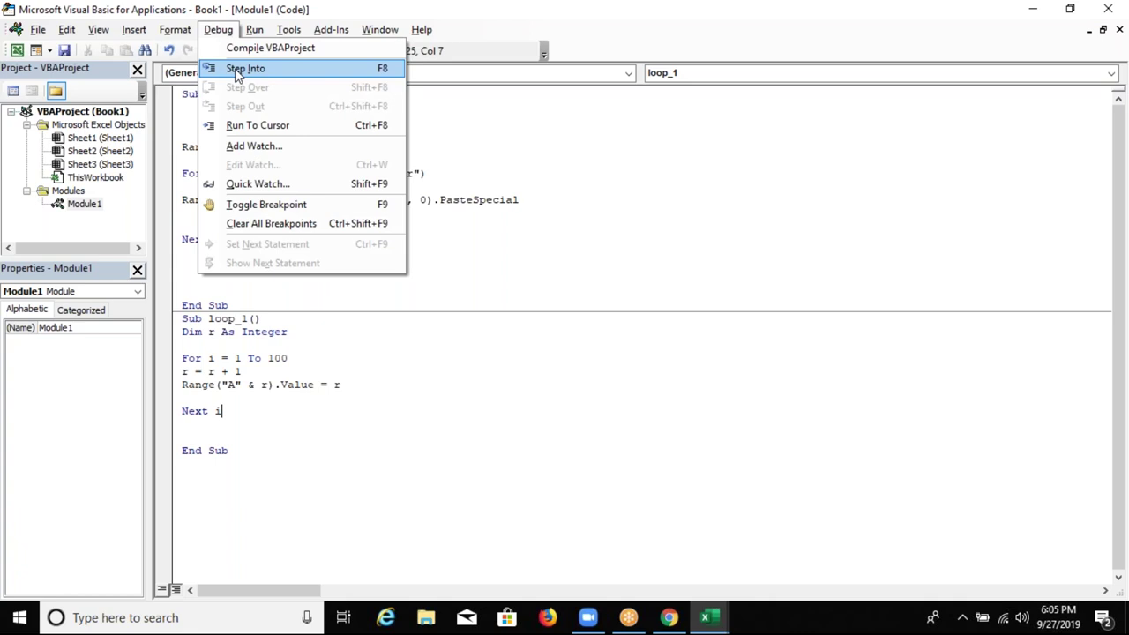
- Step Into loop_1 and press F8 through the first pass, reading r's value
{"action": "left_click", "coordinate": [212, 370]}
{"action": "key", "text": "F8"}
{"action": "key", "text": "F8"}
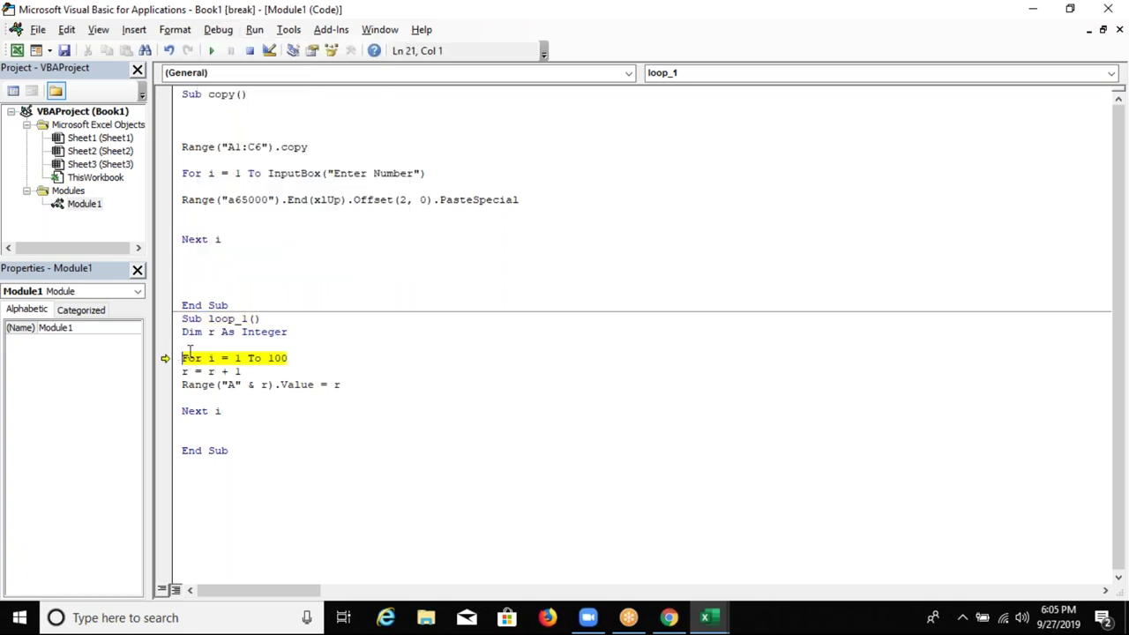
{"action": "key", "text": "F8"}
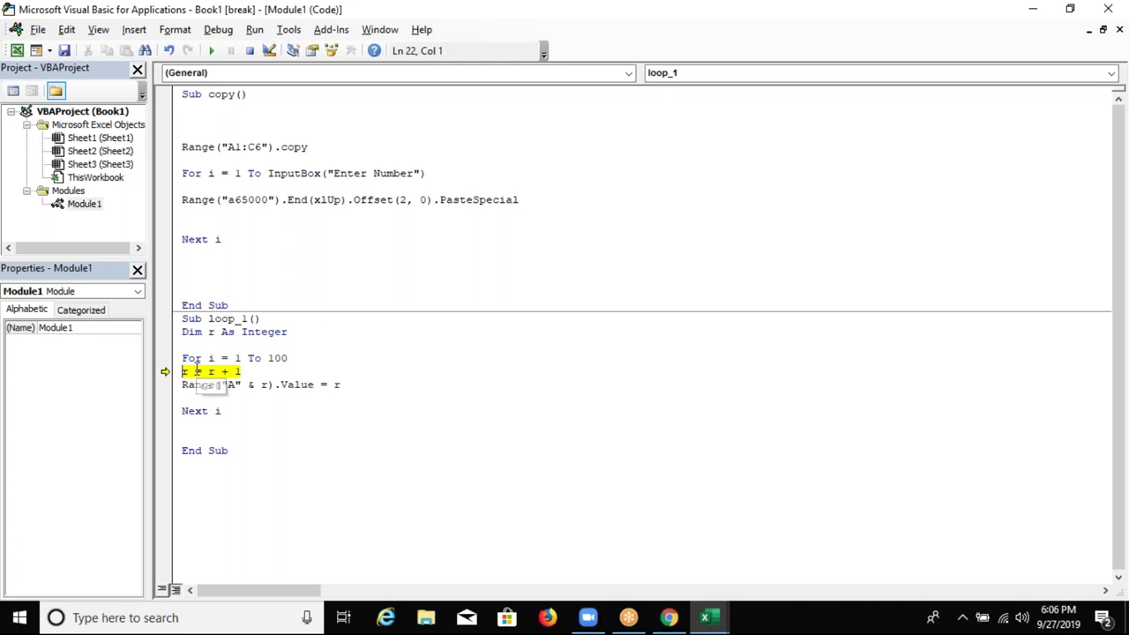
{"action": "mouse_move", "coordinate": [185, 373]}
{"action": "key", "text": "F8"}
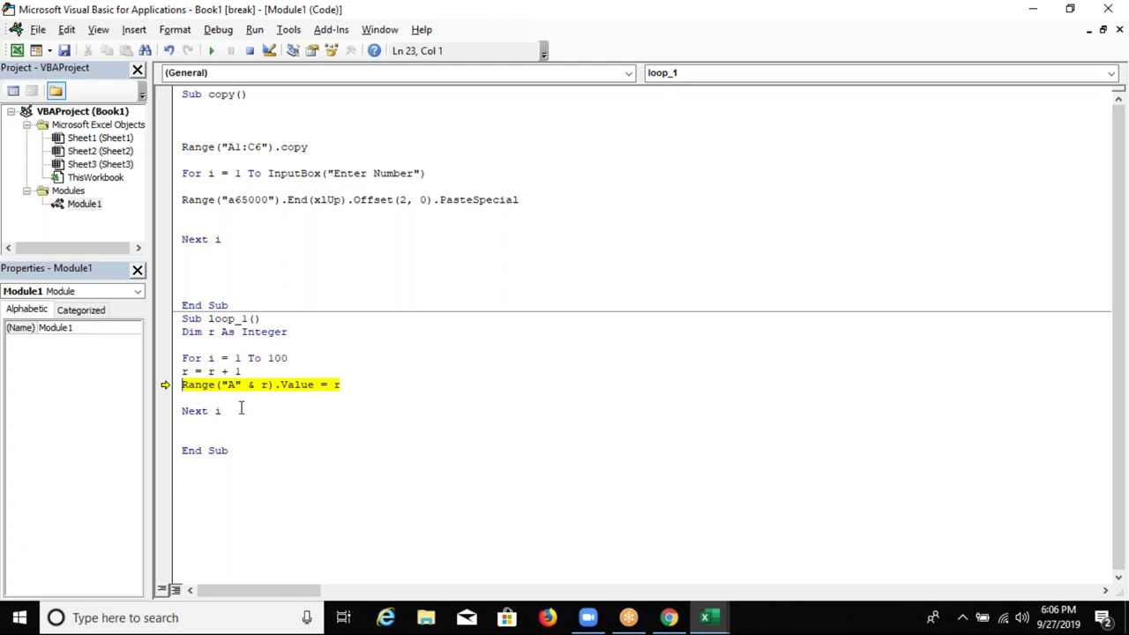
{"action": "mouse_move", "coordinate": [336, 388]}
{"action": "key", "text": "F8"}
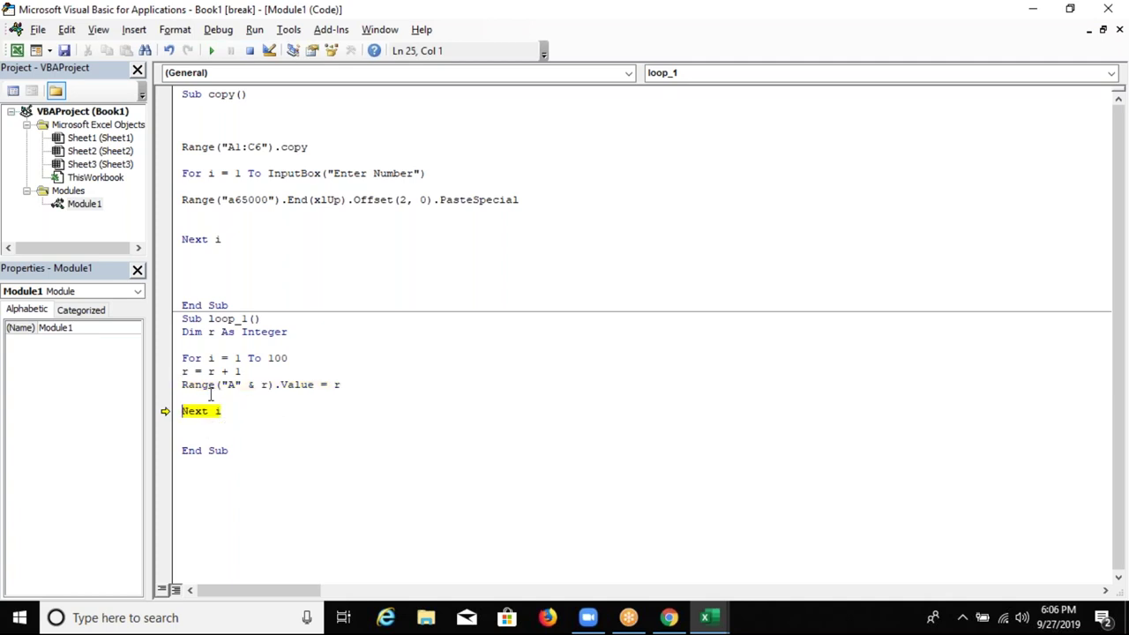
- Check the r = r + 1 line, i, Next and the 100 limit, then step into the next pass
{"action": "mouse_move", "coordinate": [213, 358]}
{"action": "left_click_drag", "start_coordinate": [182, 374], "coordinate": [241, 373]}
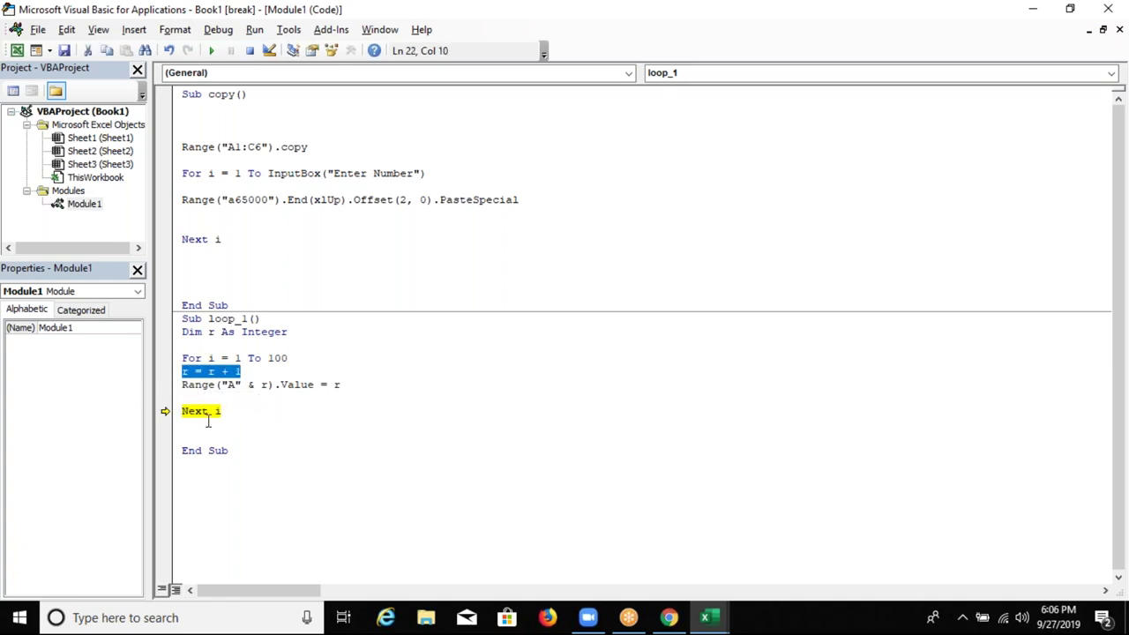
{"action": "mouse_move", "coordinate": [213, 358]}
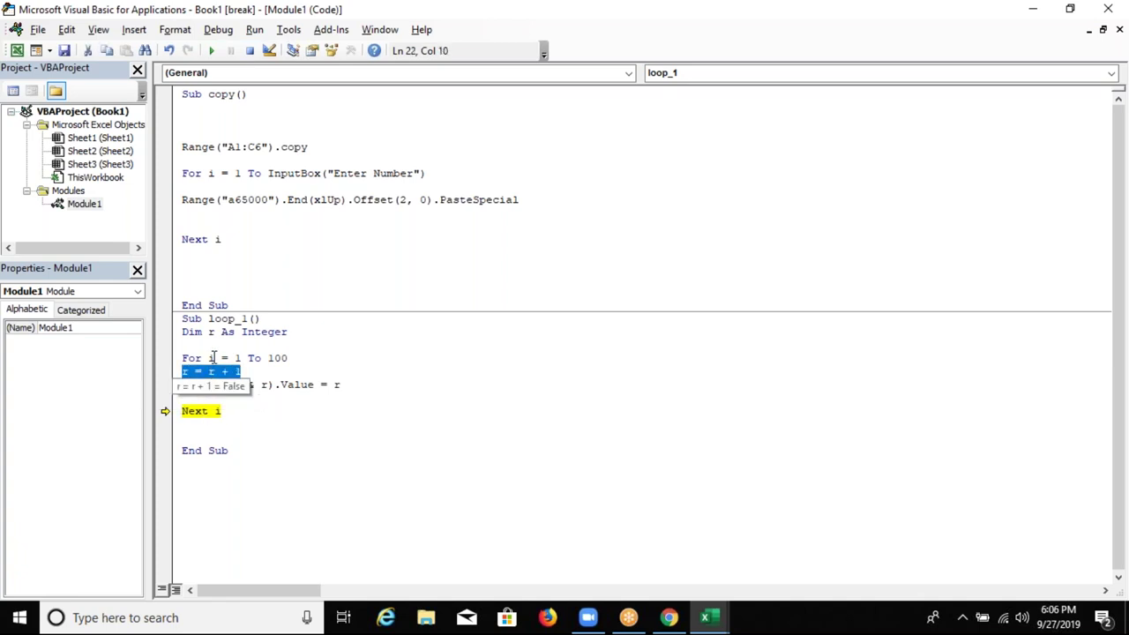
{"action": "left_click", "coordinate": [281, 409]}
{"action": "mouse_move", "coordinate": [211, 362]}
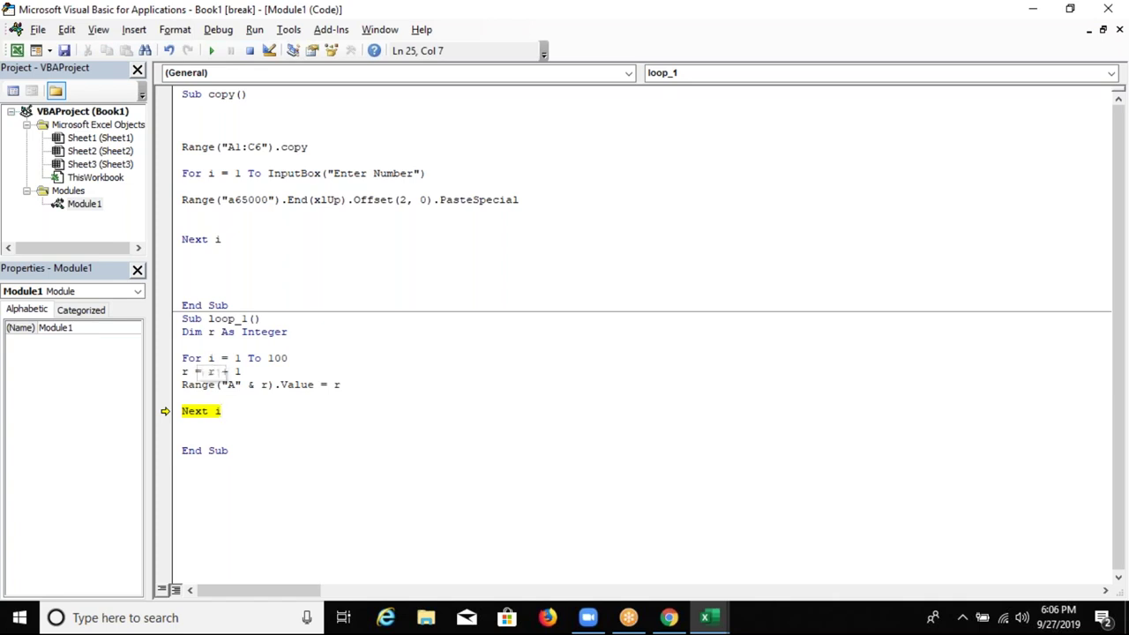
{"action": "left_click_drag", "start_coordinate": [174, 374], "coordinate": [166, 409]}
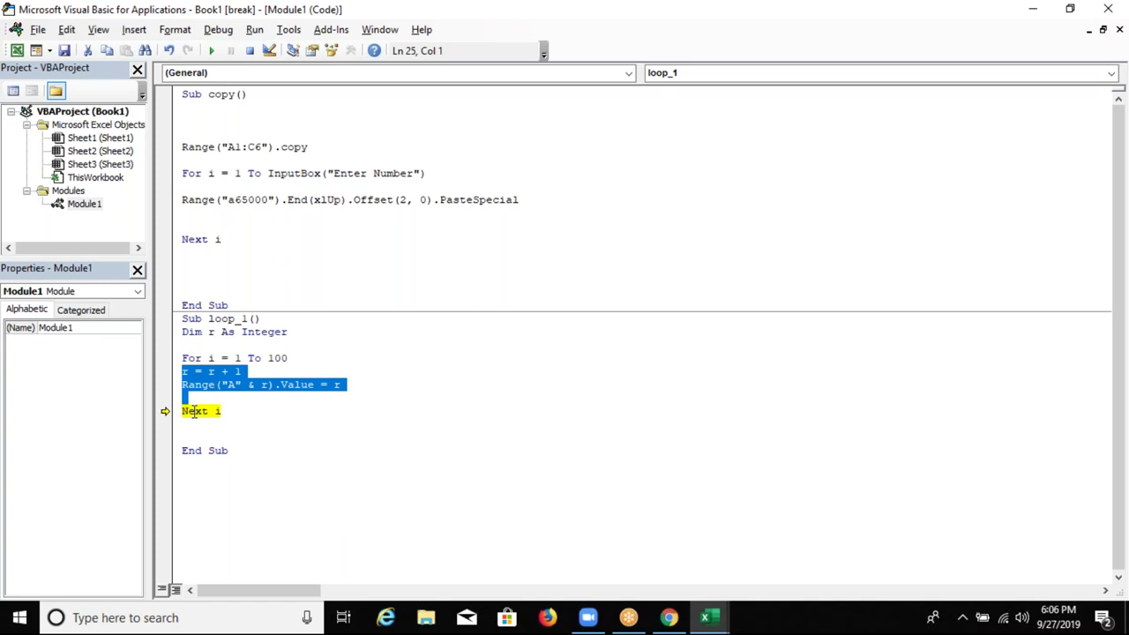
{"action": "double_click", "coordinate": [195, 411]}
{"action": "mouse_move", "coordinate": [221, 410]}
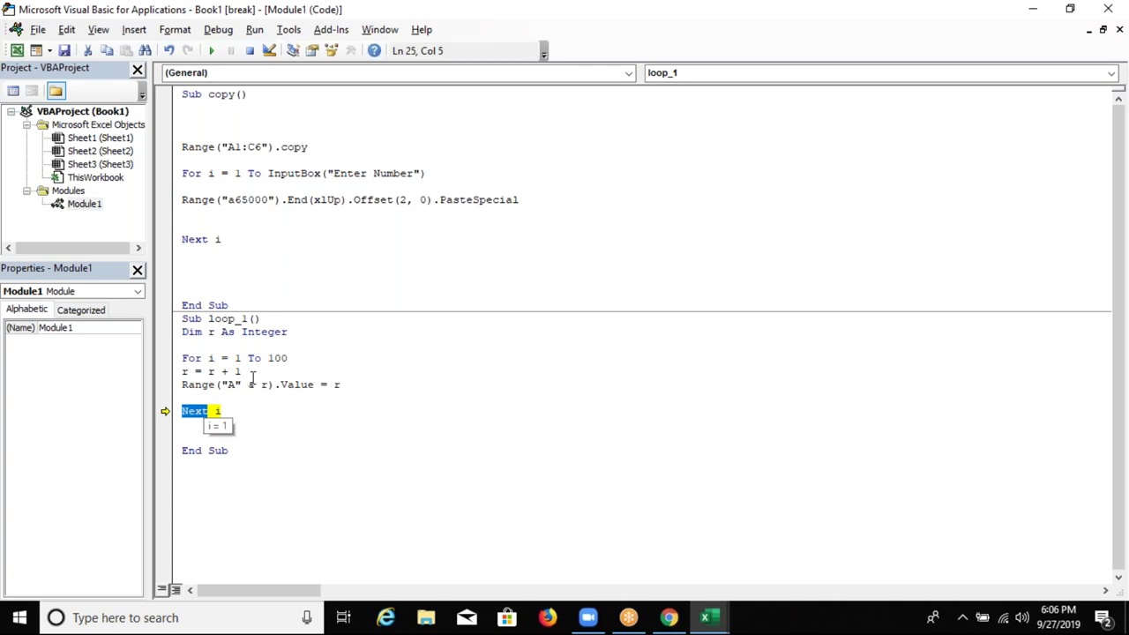
{"action": "double_click", "coordinate": [277, 358]}
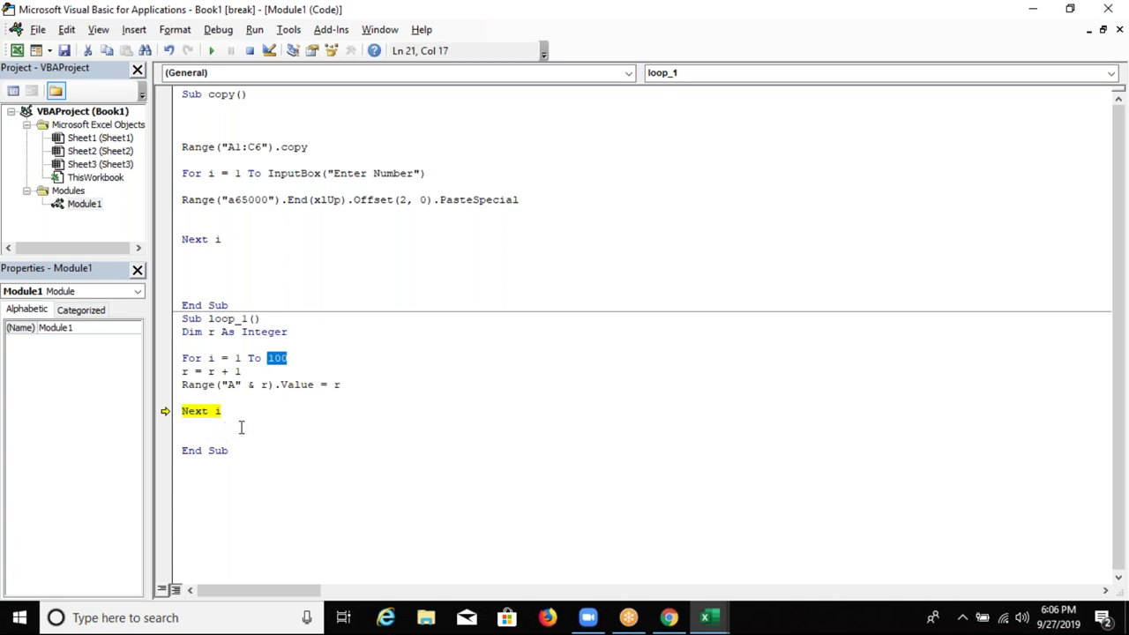
{"action": "key", "text": "F8"}
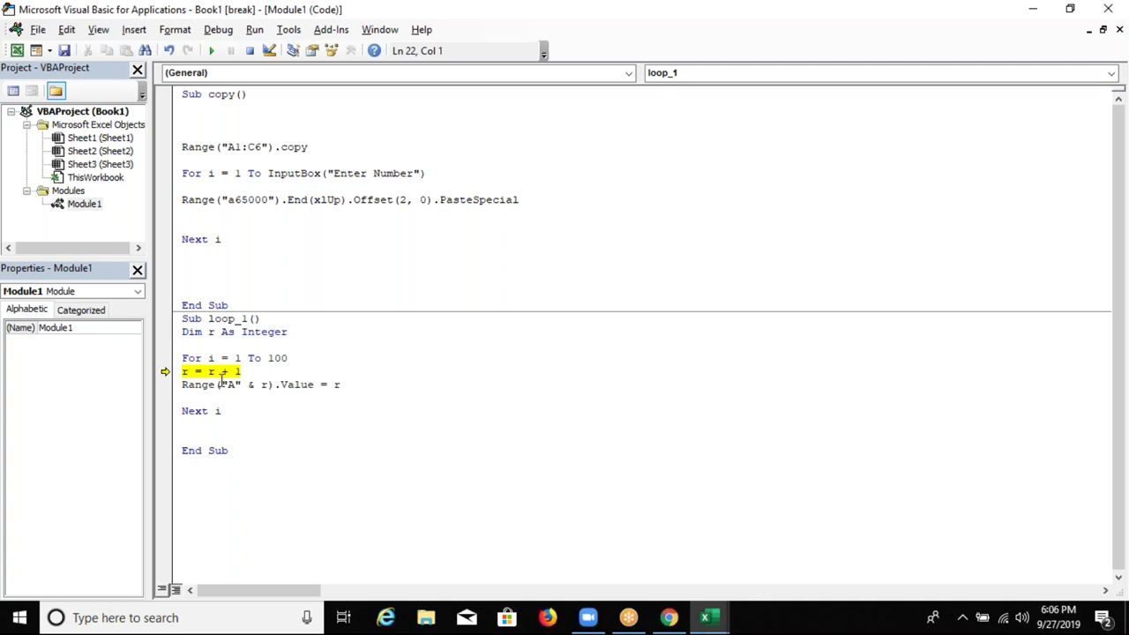
- Step loop_1 with F8 over more passes, checking r + 1 until r is 6 (cell A6)
{"action": "mouse_move", "coordinate": [186, 373]}
{"action": "key", "text": "F8"}
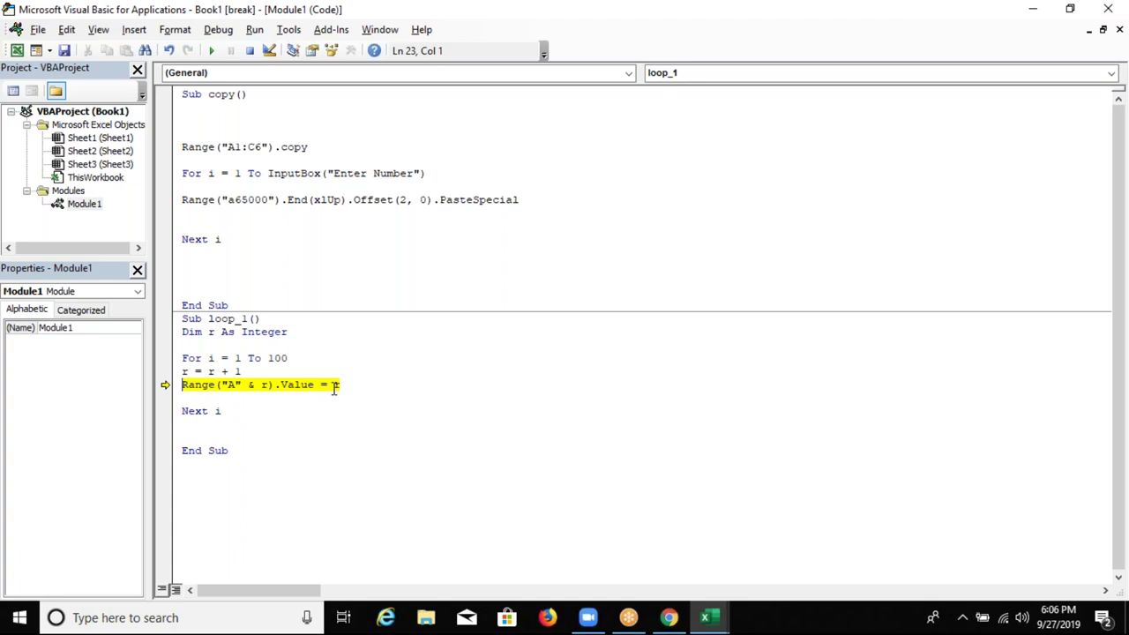
{"action": "key", "text": "F8"}
{"action": "mouse_move", "coordinate": [221, 412]}
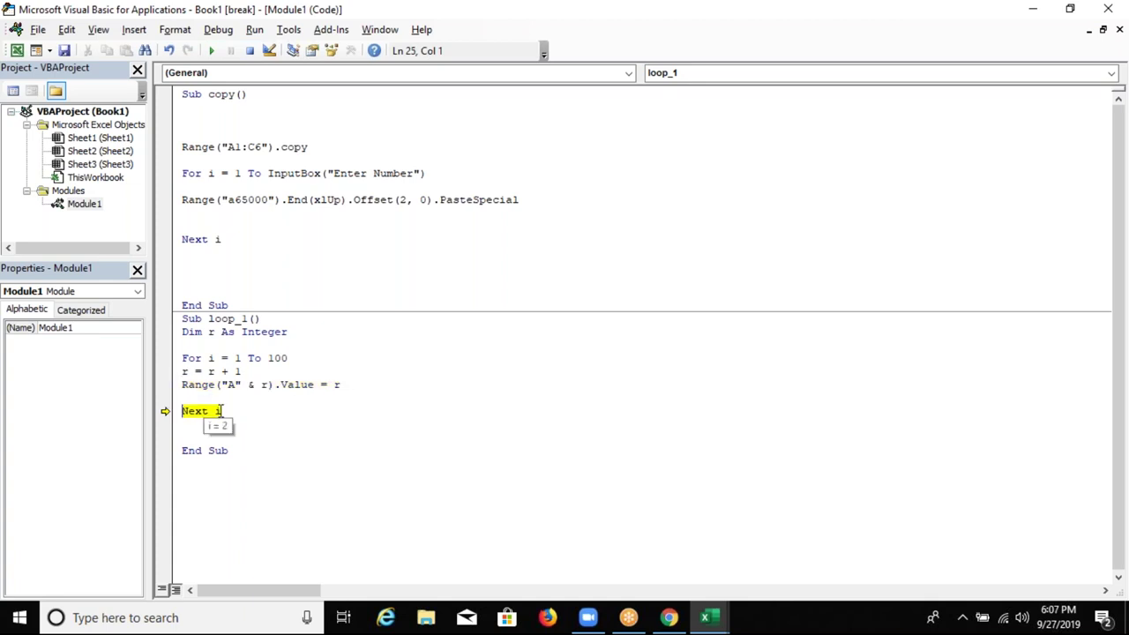
{"action": "key", "text": "F8"}
{"action": "key", "text": "F8"}
{"action": "key", "text": "F8"}
{"action": "key", "text": "F8"}
{"action": "key", "text": "F8"}
{"action": "key", "text": "F8"}
{"action": "key", "text": "F8"}
{"action": "key", "text": "F8"}
{"action": "key", "text": "F8"}
{"action": "key", "text": "F8"}
{"action": "key", "text": "F8"}
{"action": "key", "text": "F8"}
{"action": "key", "text": "F8"}
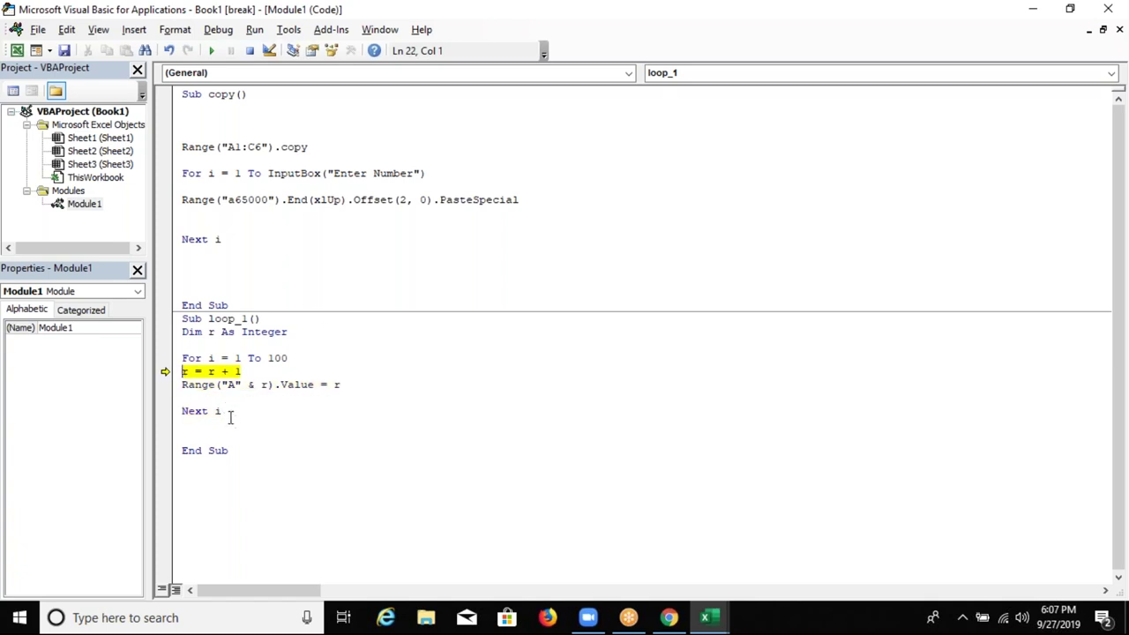
{"action": "mouse_move", "coordinate": [208, 371]}
{"action": "left_mouse_down"}
{"action": "mouse_move", "coordinate": [252, 375]}
{"action": "mouse_move", "coordinate": [224, 388]}
{"action": "left_mouse_up"}
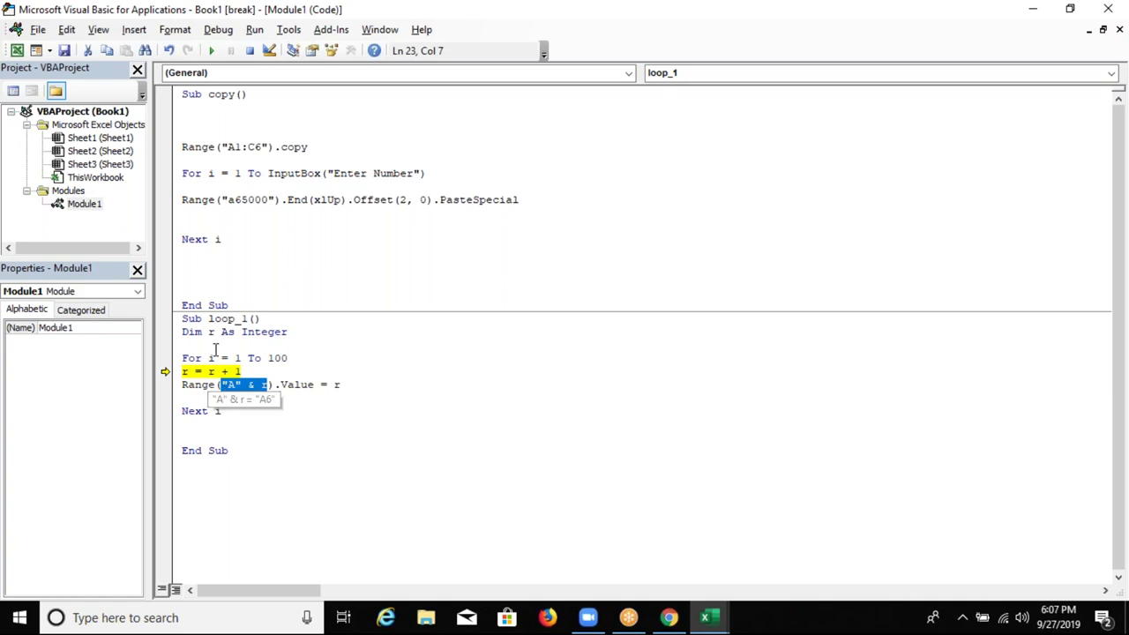
{"action": "left_click", "coordinate": [211, 371]}
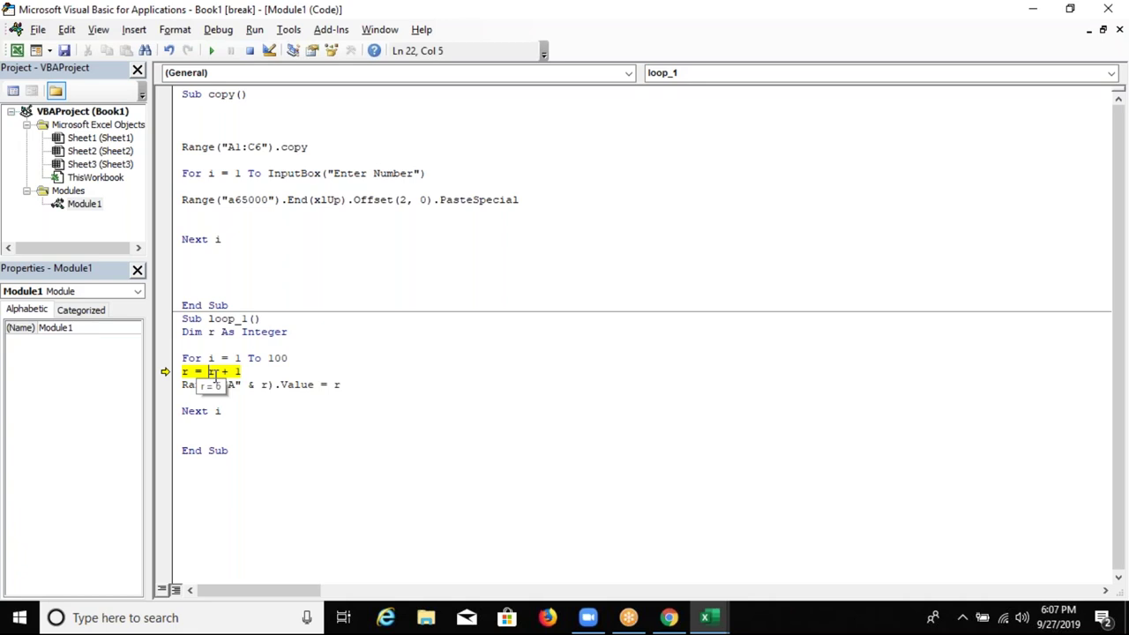
- Delete the r = r + 1 line and change the Range line to use i instead of r
{"action": "left_click", "coordinate": [201, 342]}
{"action": "left_click_drag", "start_coordinate": [242, 372], "coordinate": [149, 371]}
{"action": "key", "text": "Delete"}
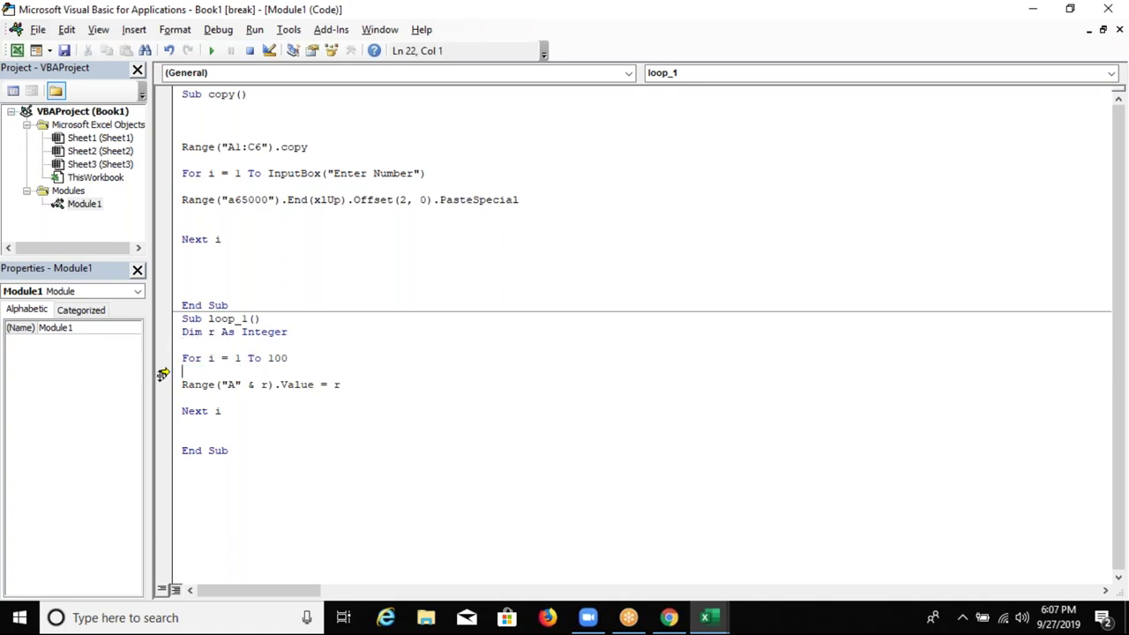
{"action": "left_click_drag", "start_coordinate": [163, 374], "coordinate": [265, 384]}
{"action": "double_click", "coordinate": [265, 385]}
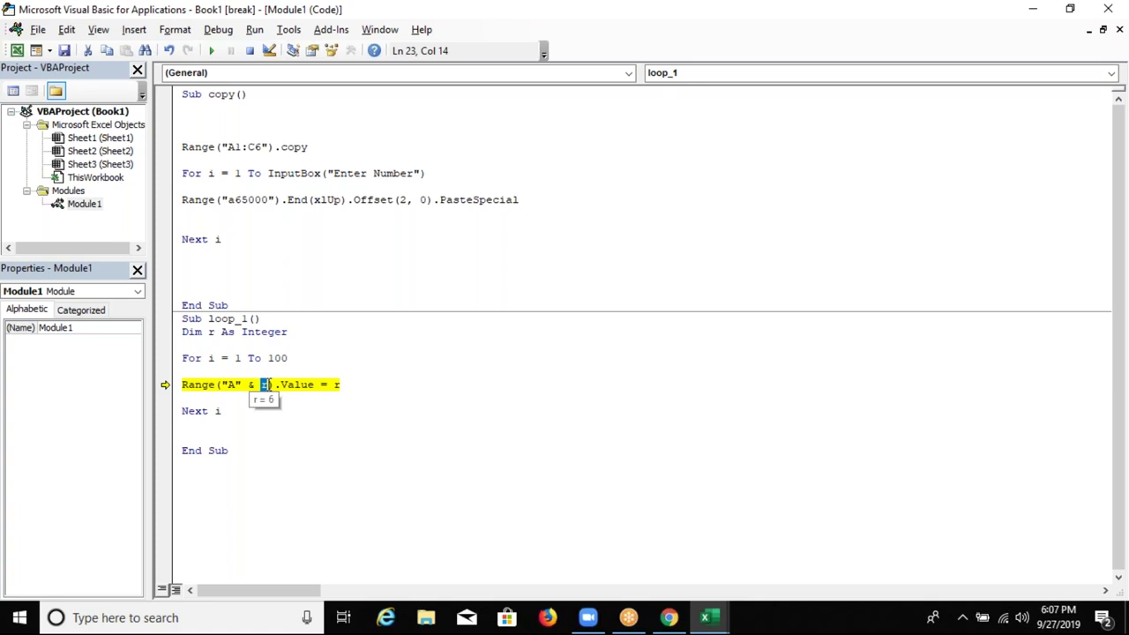
{"action": "type", "text": "i"}
{"action": "double_click", "coordinate": [336, 384]}
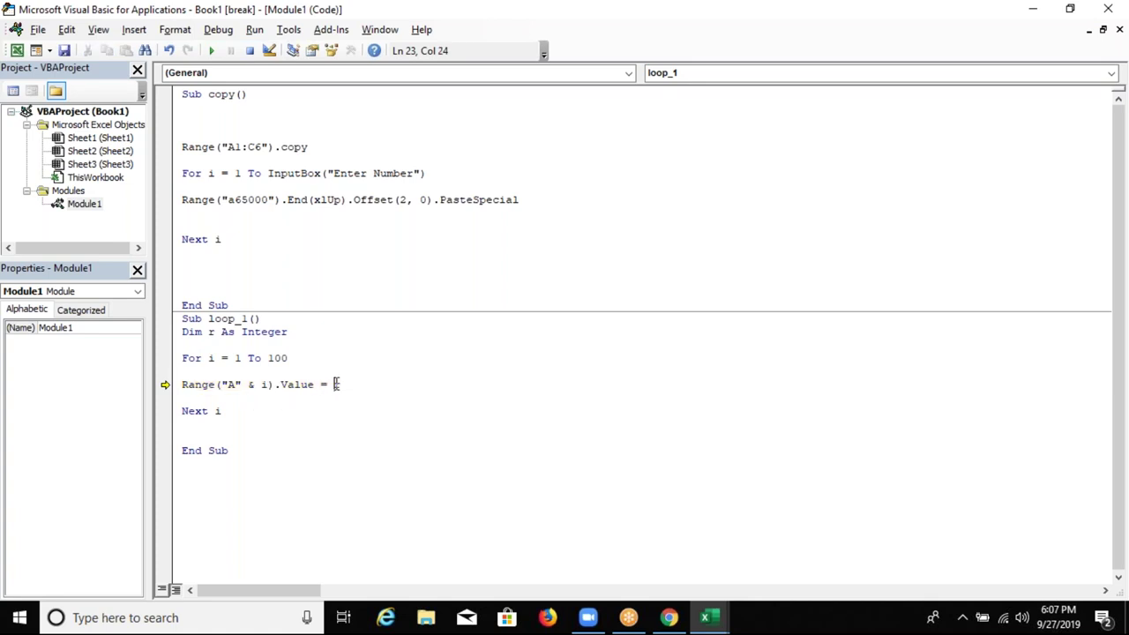
- Continue loop_1 to completion and switch to the workbook
{"action": "left_click", "coordinate": [405, 402]}
{"action": "left_click", "coordinate": [302, 372]}
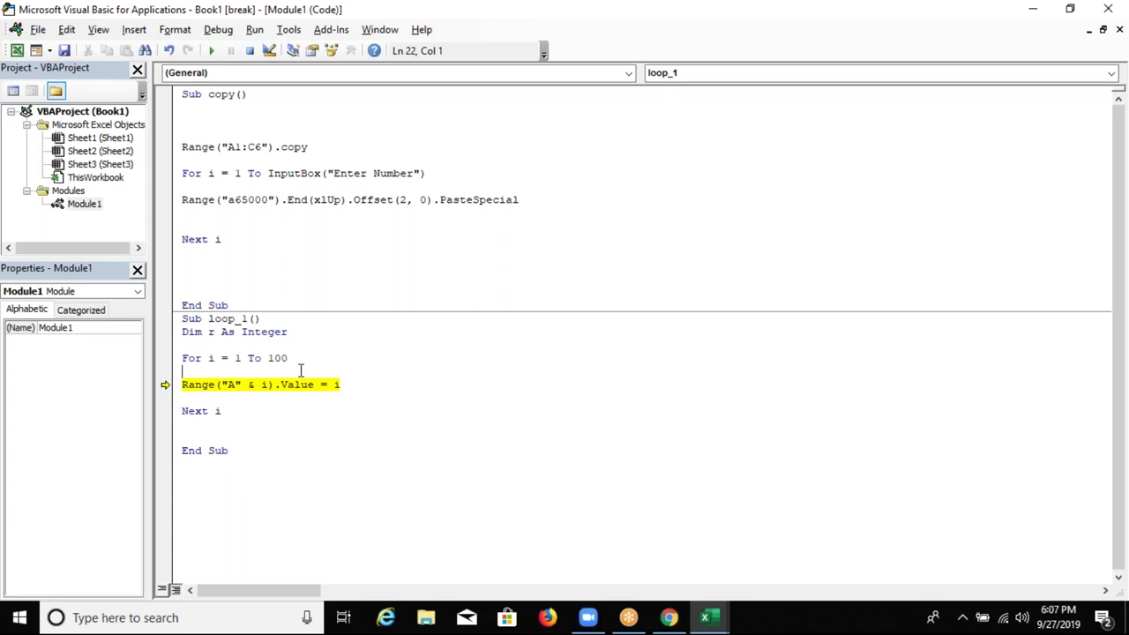
{"action": "left_click", "coordinate": [210, 51]}
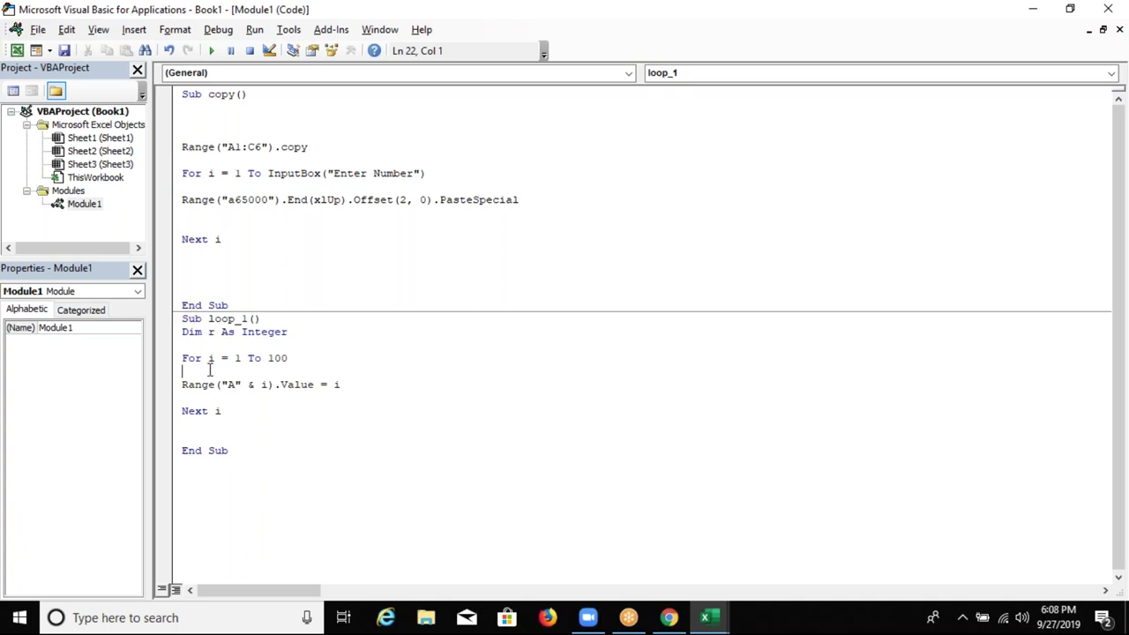
{"action": "key", "text": "alt+F11"}
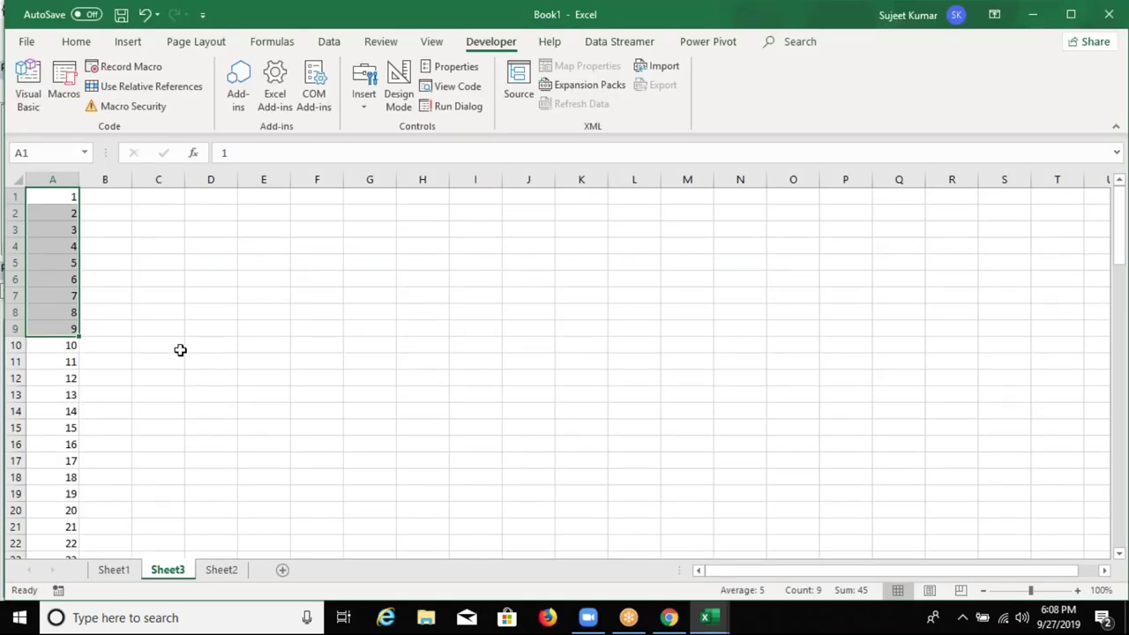
- Scroll through column A to check the numbers 1, 2, 3 onward written by the loop
{"action": "scroll", "coordinate": [179, 370], "scroll_direction": "down", "scroll_amount": 4}
{"action": "scroll", "coordinate": [179, 390], "scroll_direction": "down", "scroll_amount": 20}
{"action": "scroll", "coordinate": [179, 391], "scroll_direction": "down", "scroll_amount": 11}
{"action": "scroll", "coordinate": [176, 392], "scroll_direction": "up", "scroll_amount": 5}
{"action": "scroll", "coordinate": [176, 392], "scroll_direction": "up", "scroll_amount": 12}
{"action": "scroll", "coordinate": [176, 392], "scroll_direction": "up", "scroll_amount": 5}
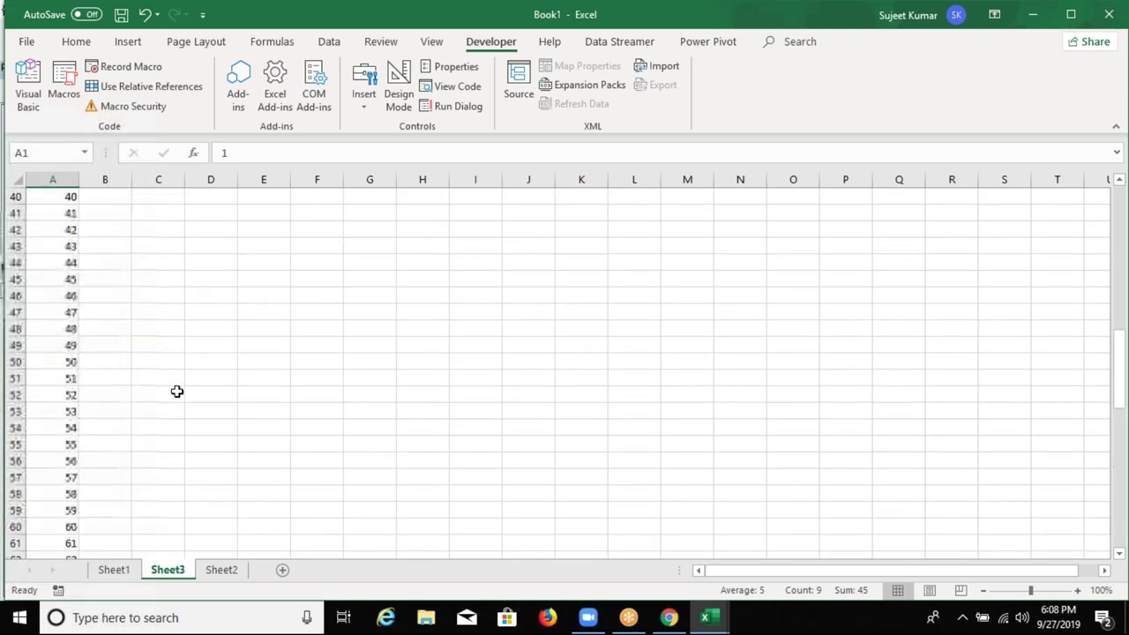
{"action": "scroll", "coordinate": [176, 391], "scroll_direction": "up", "scroll_amount": 12}
{"action": "scroll", "coordinate": [176, 391], "scroll_direction": "up", "scroll_amount": 1}
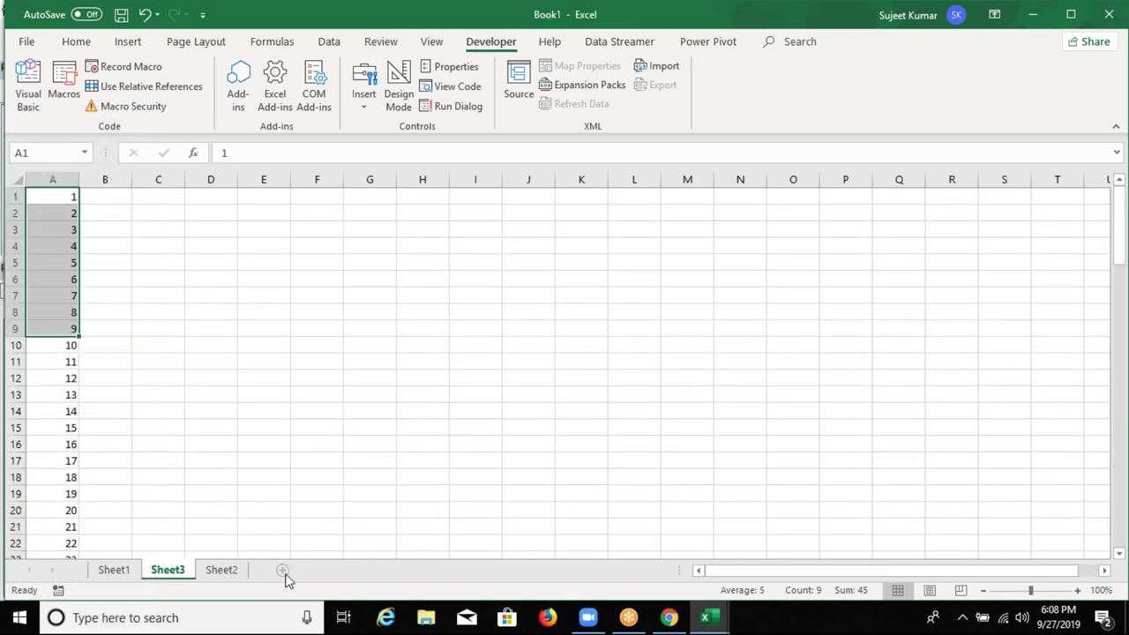
- Add five new blank sheets, Sheet4 through Sheet8, and go back to the VBA editor
{"action": "left_click", "coordinate": [282, 570]}
{"action": "left_click", "coordinate": [335, 570]}
{"action": "left_click", "coordinate": [388, 569]}
{"action": "left_click", "coordinate": [444, 570]}
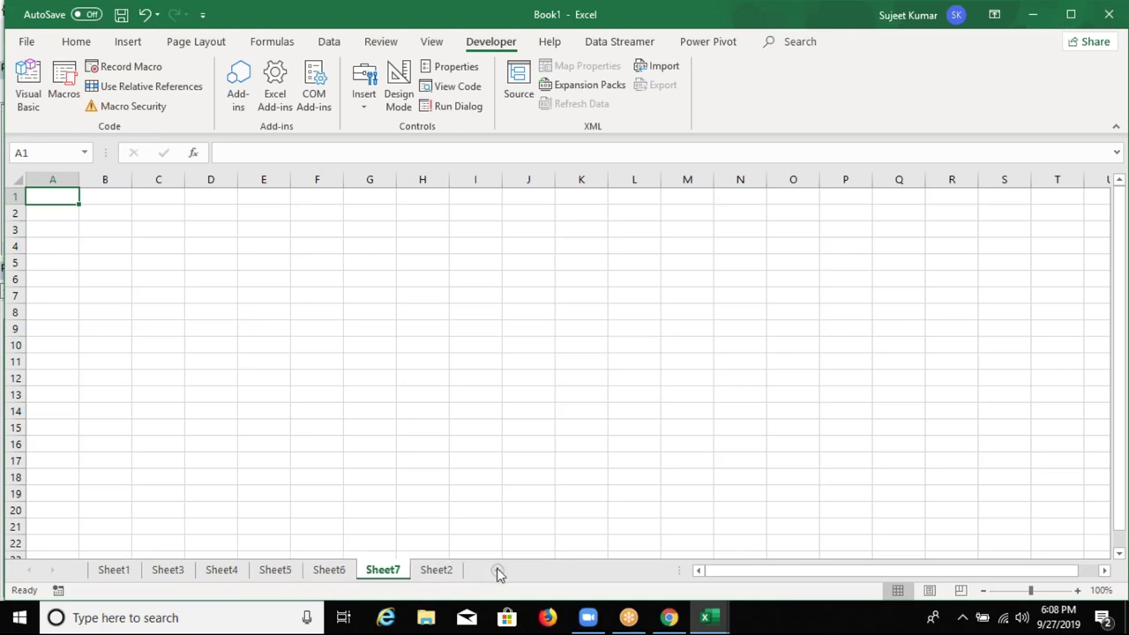
{"action": "left_click", "coordinate": [497, 569]}
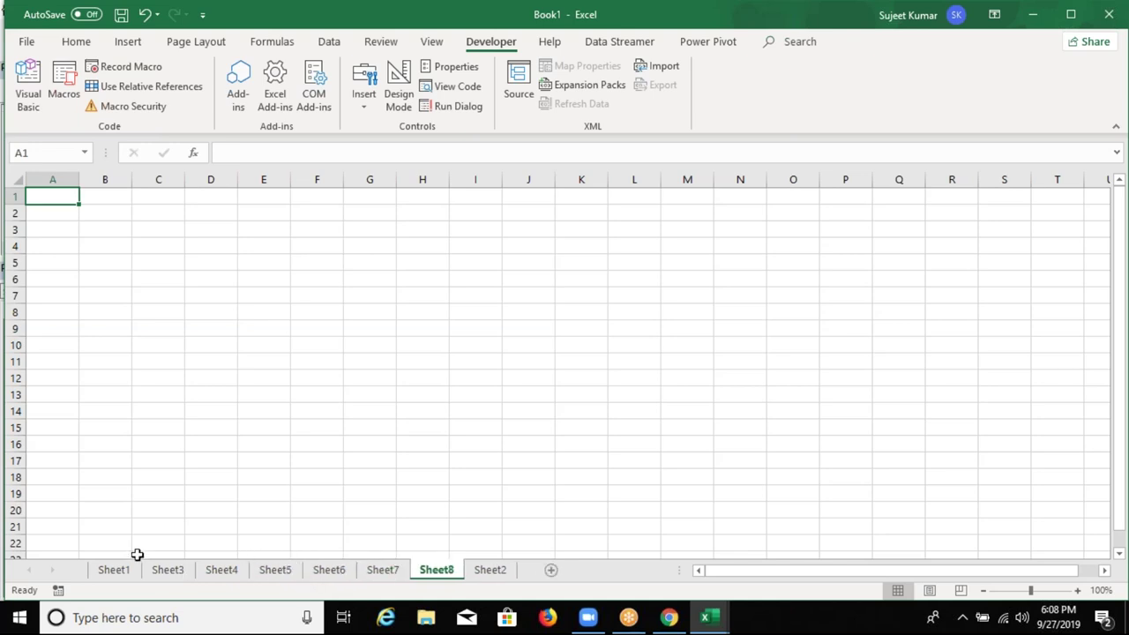
{"action": "key", "text": "alt+Tab"}
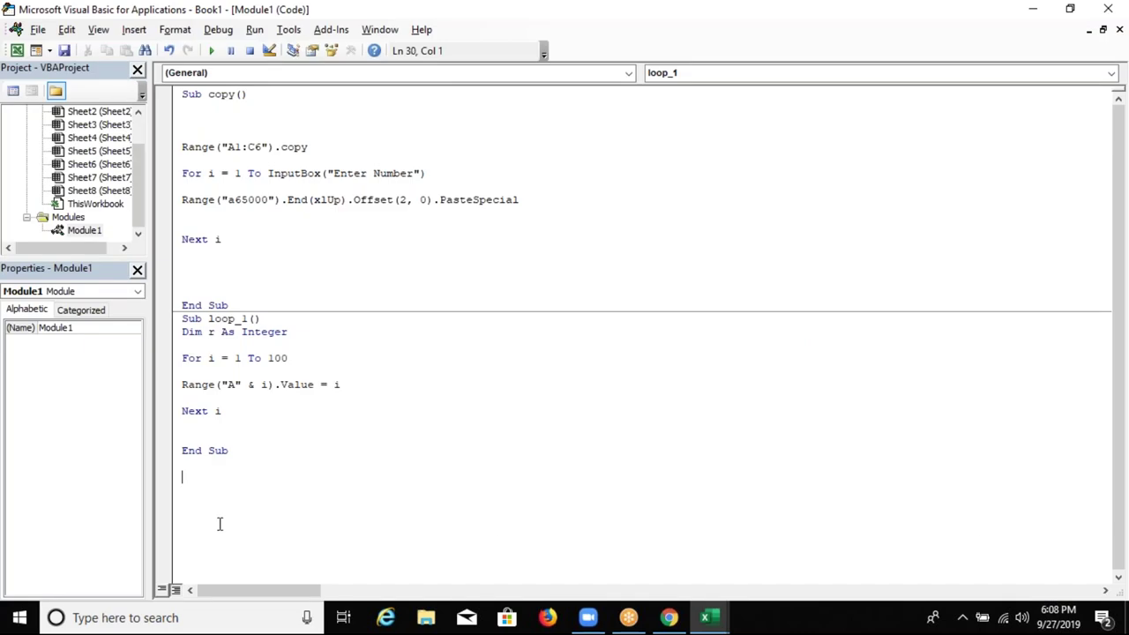
- Create Sub loop_2 with a For i = 1 To 8 ... Next i loop
{"action": "type", "text": "sub "}
{"action": "type", "text": "loop"}
{"action": "type", "text": "_"}
{"action": "type", "text": "2()"}
{"action": "key", "text": "Return"}
{"action": "key", "text": "Return"}
{"action": "key", "text": "Return"}
{"action": "key", "text": "Return"}
{"action": "key", "text": "Up"}
{"action": "key", "text": "Up"}
{"action": "type", "text": "for i = 1 to"}
{"action": "key", "text": "alt+F11"}
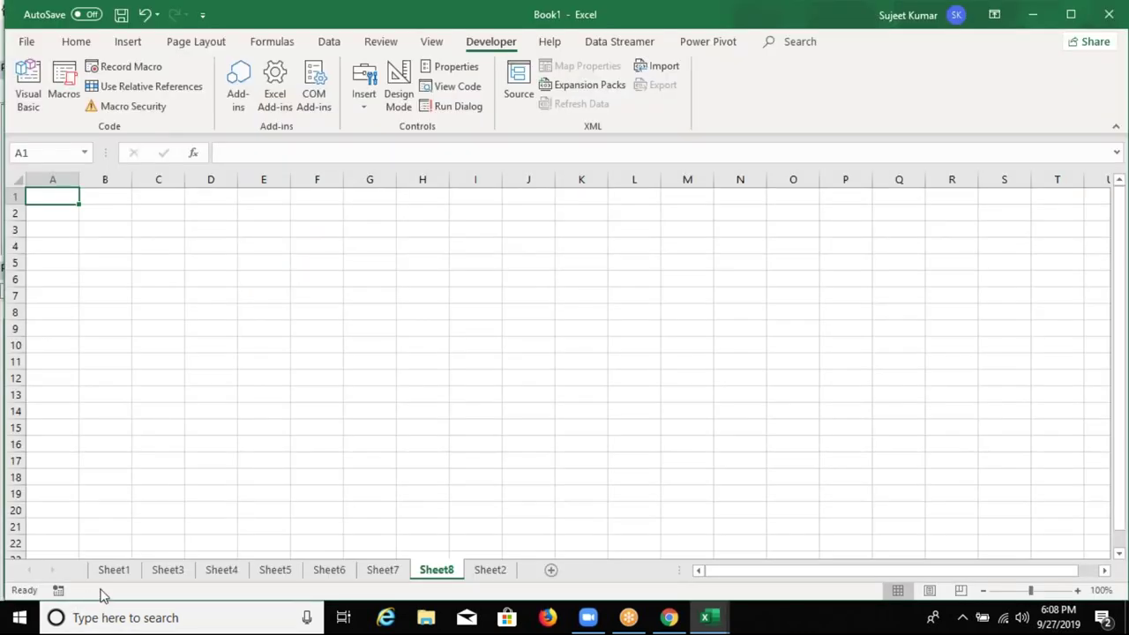
{"action": "key", "text": "alt+F11"}
{"action": "type", "text": "9"}
{"action": "key", "text": "BackSpace"}
{"action": "type", "text": "8"}
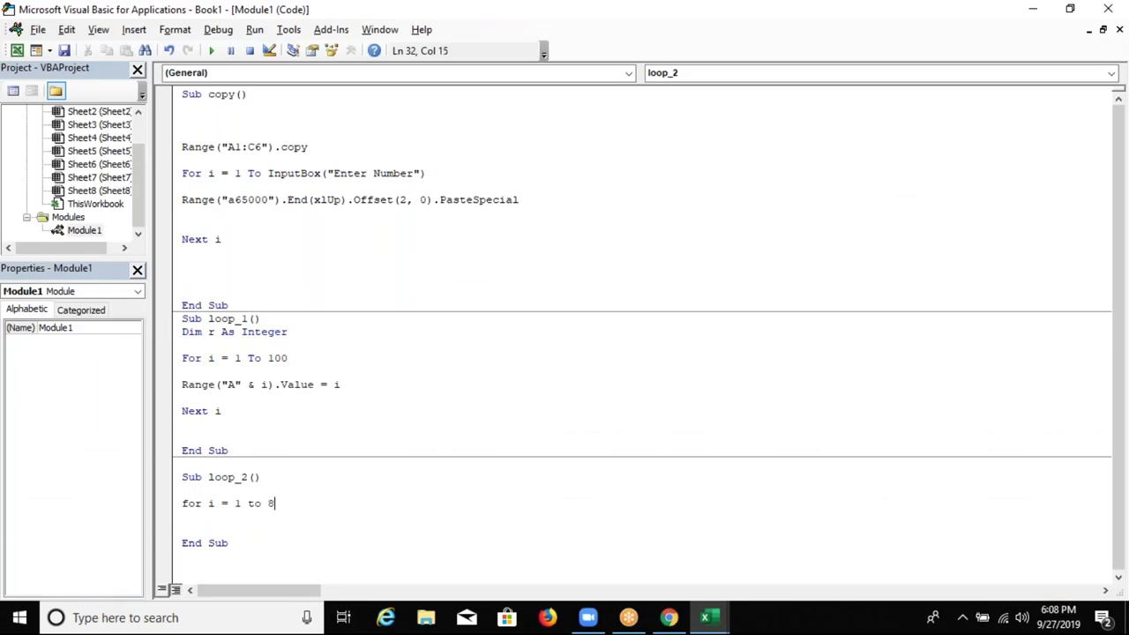
{"action": "key", "text": "Return"}
{"action": "key", "text": "Return"}
{"action": "type", "text": "next i"}
{"action": "key", "text": "Return"}
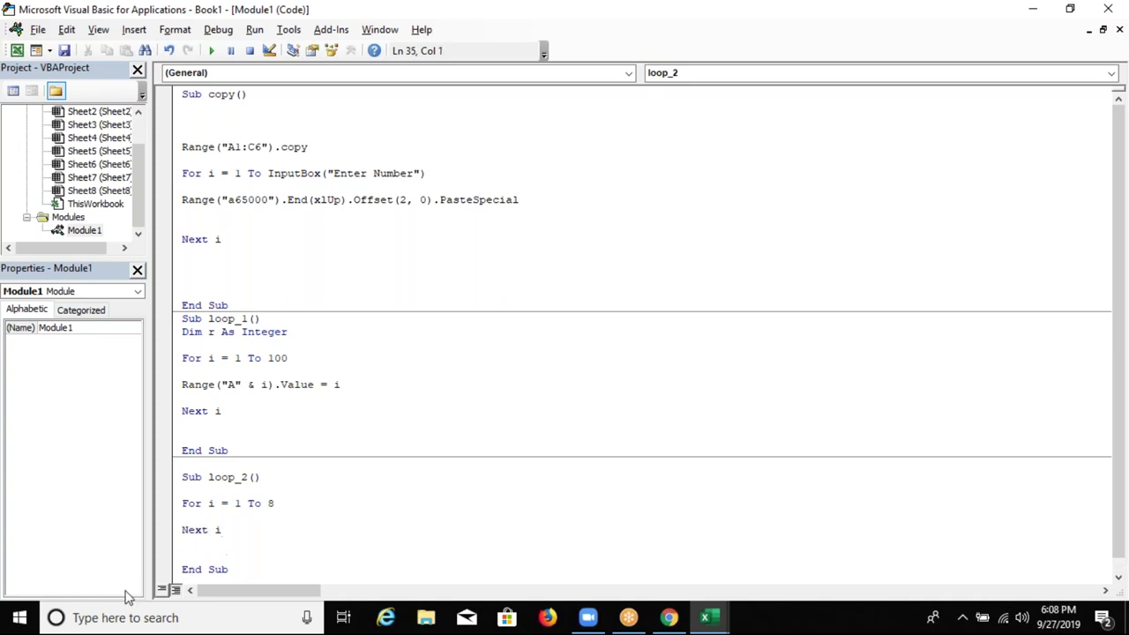
- Add Sheets(i).Name = "Data" & i inside the loop body
{"action": "scroll", "coordinate": [196, 496], "scroll_direction": "down", "scroll_amount": 1}
{"action": "left_click", "coordinate": [225, 501]}
{"action": "type", "text": "sheets"}
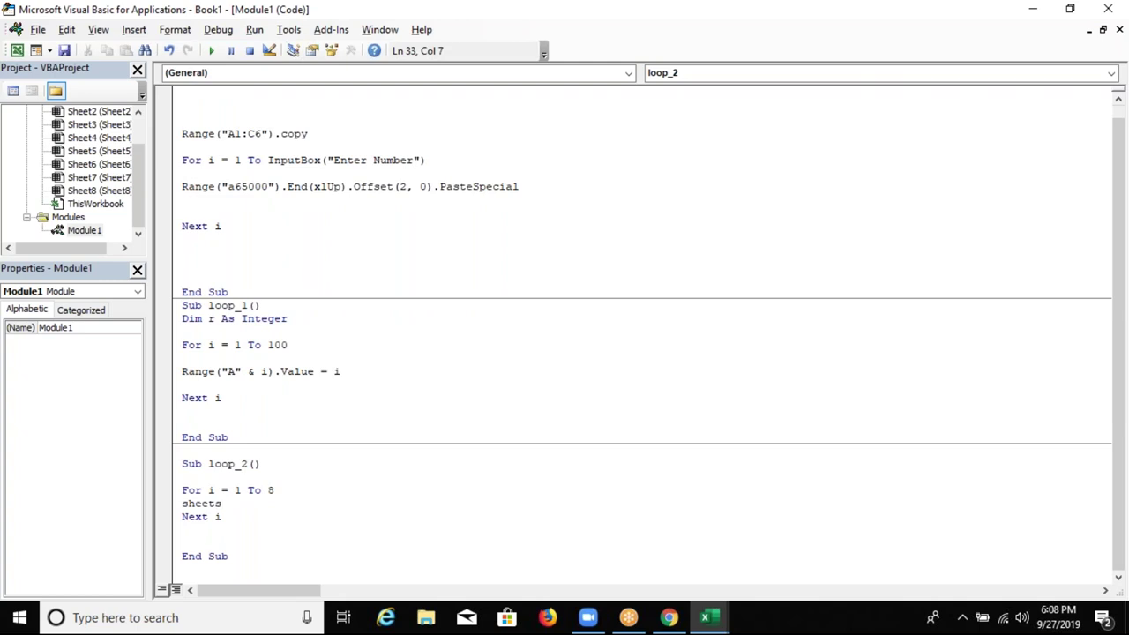
{"action": "type", "text": "(i"}
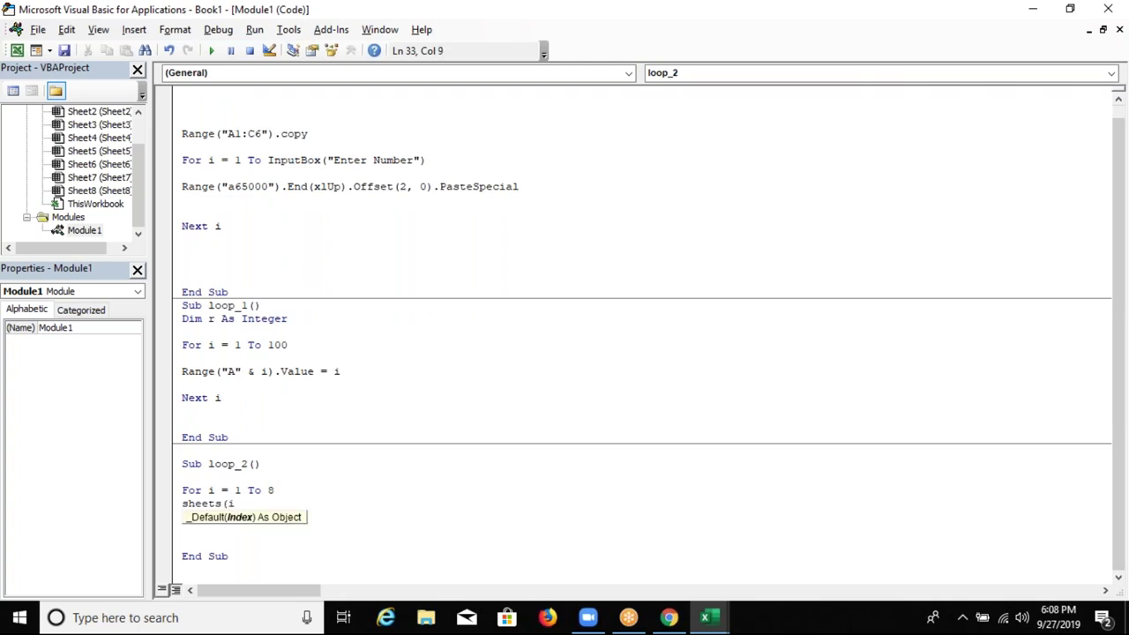
{"action": "type", "text": ").n"}
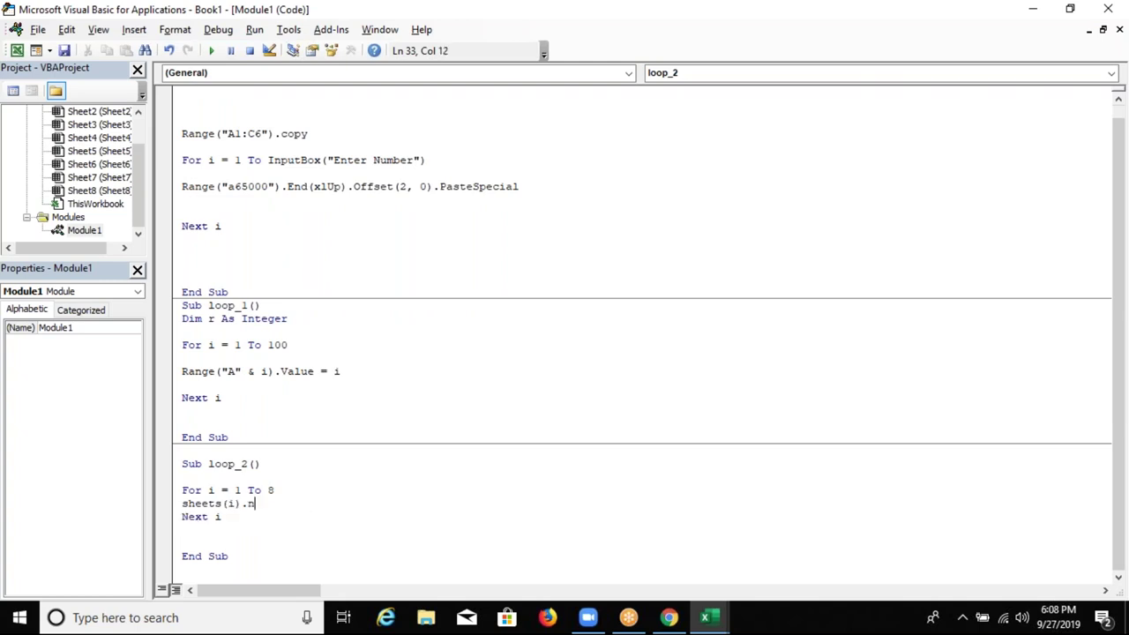
{"action": "type", "text": "ame=\"Da"}
{"action": "type", "text": "ta\" & i"}
{"action": "left_click", "coordinate": [293, 541]}
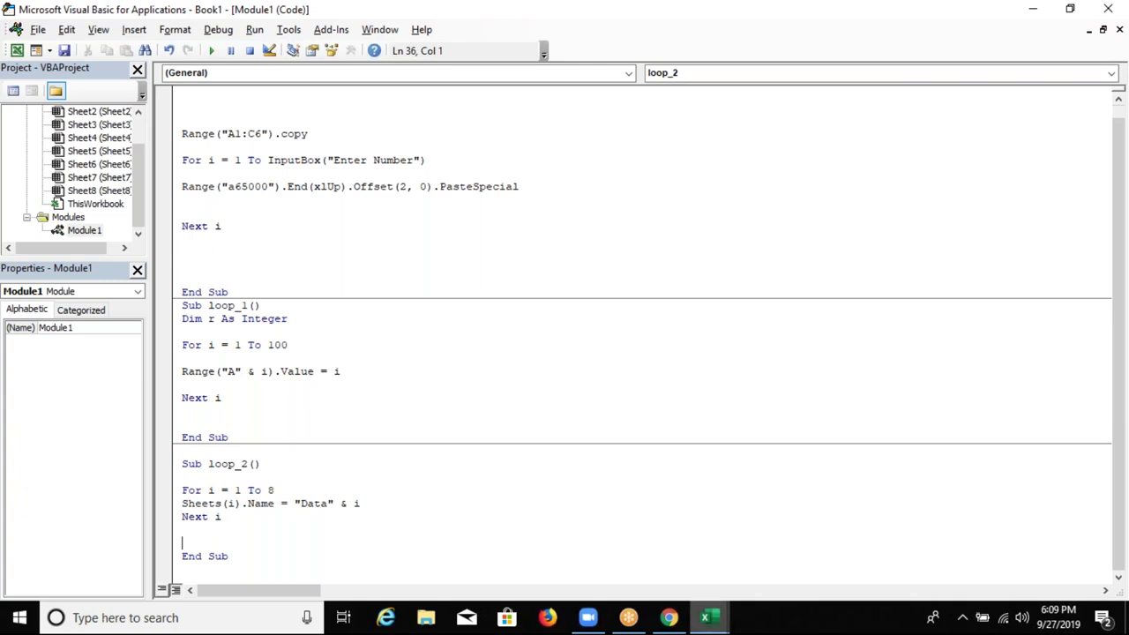
{"action": "left_click", "coordinate": [235, 503]}
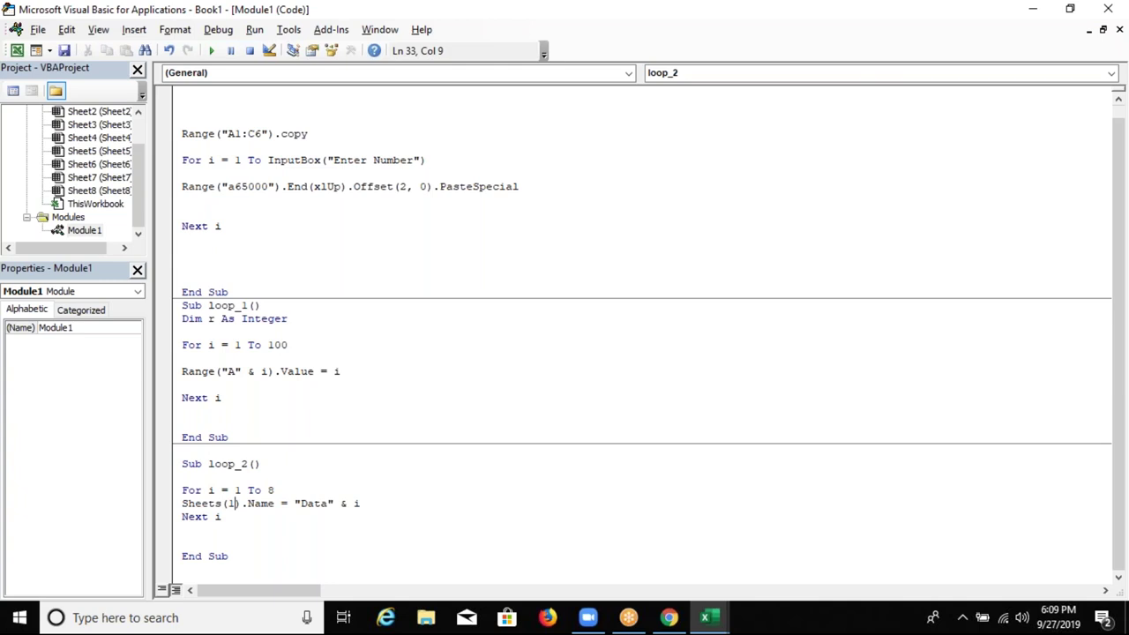
{"action": "key", "text": "shift+Left"}
{"action": "type", "text": "i"}
{"action": "left_click", "coordinate": [290, 489]}
- Check the sheet tabs, then delete the 8 after To and start typing sheets in its place
{"action": "left_click", "coordinate": [261, 522]}
{"action": "left_click", "coordinate": [705, 617]}
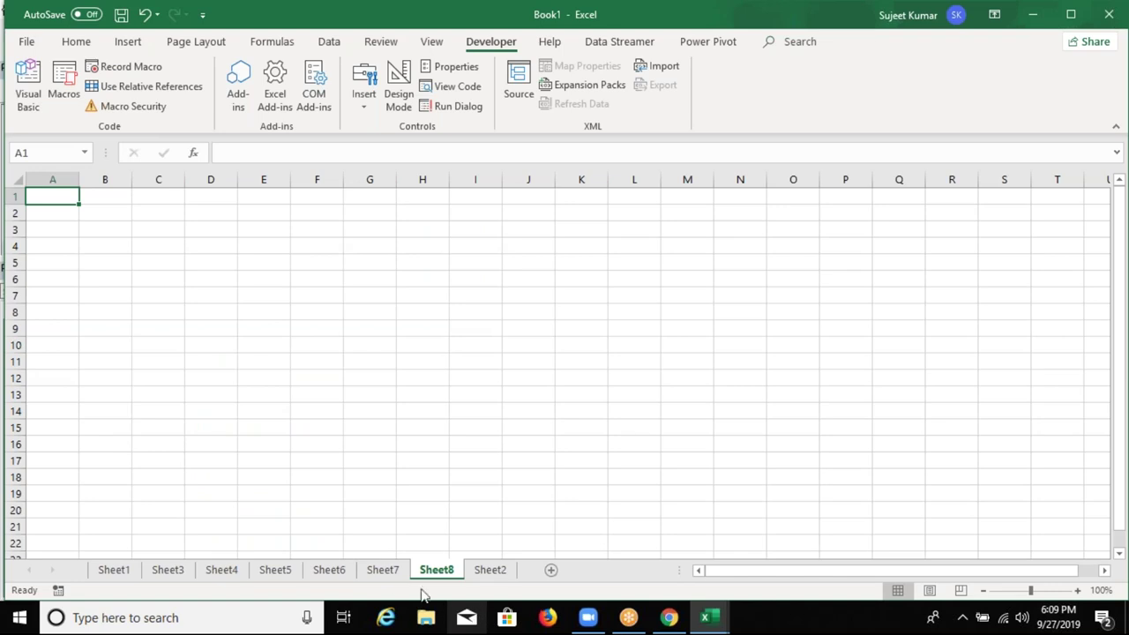
{"action": "key", "text": "alt+F11"}
{"action": "left_click", "coordinate": [280, 492]}
{"action": "key", "text": "shift+Left"}
{"action": "key", "text": "BackSpace"}
{"action": "type", "text": "shees"}
{"action": "key", "text": "BackSpace"}
- Finish the For line as For i = 1 To Sheets.Count, accepting Count from the suggestions
{"action": "type", "text": "ts.cou"}
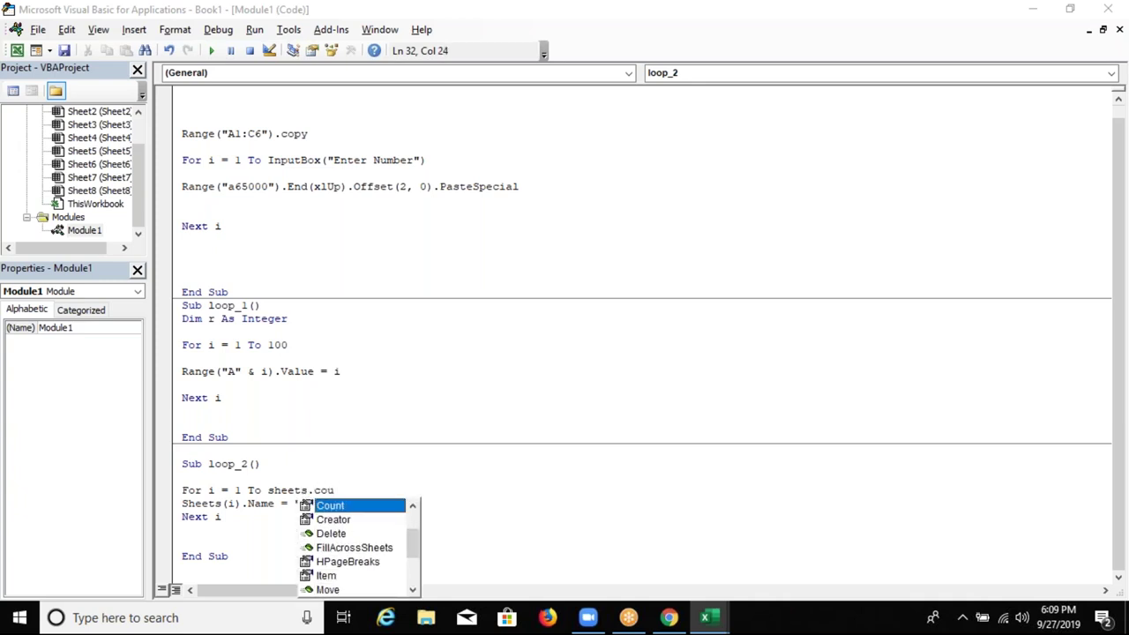
{"action": "key", "text": "Tab"}
{"action": "key", "text": "Down"}
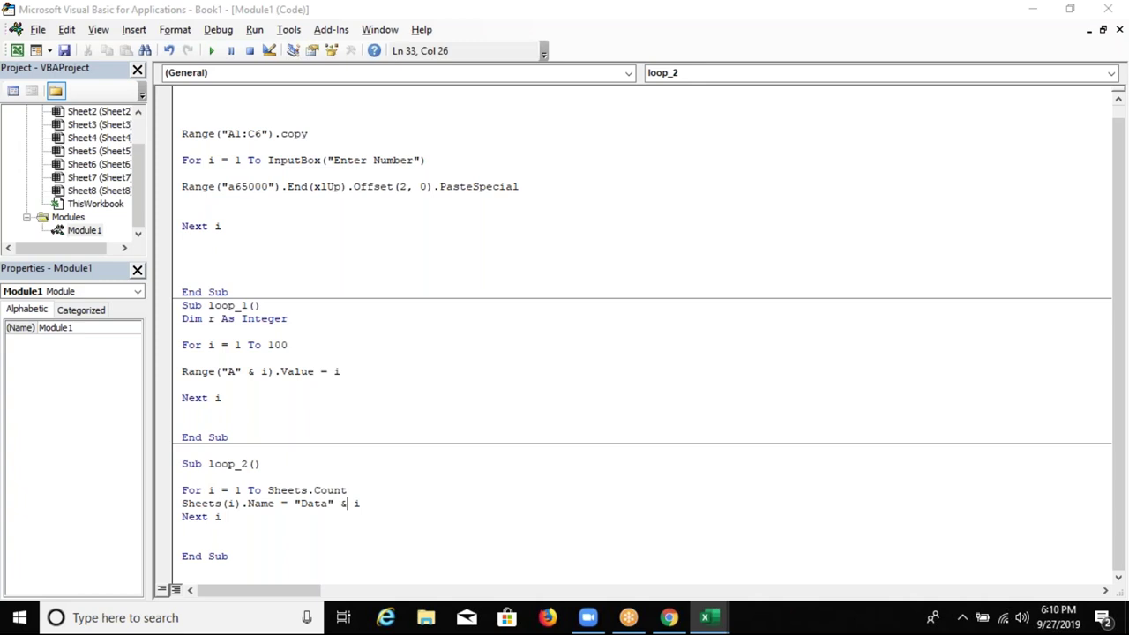
{"action": "left_click", "coordinate": [203, 542]}
- Run loop_2 and check the renamed tabs Data1 through Data6 in the workbook
{"action": "left_click", "coordinate": [211, 50]}
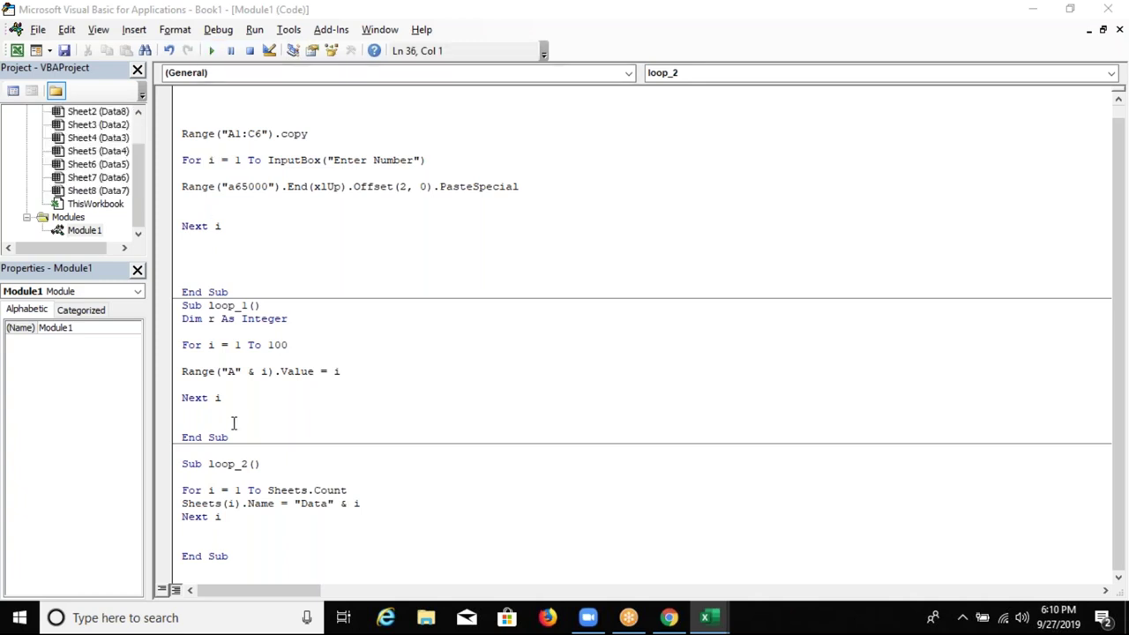
{"action": "key", "text": "alt+F11"}
{"action": "left_click", "coordinate": [111, 570]}
{"action": "left_click", "coordinate": [161, 569]}
{"action": "left_click", "coordinate": [211, 569]}
{"action": "left_click", "coordinate": [261, 570]}
{"action": "left_click", "coordinate": [310, 569]}
{"action": "left_click", "coordinate": [360, 570]}
- Highlight counter i in loop_1's Range line and loop_2's Sheets(i), then return to Book1
{"action": "key", "text": "alt+F11"}
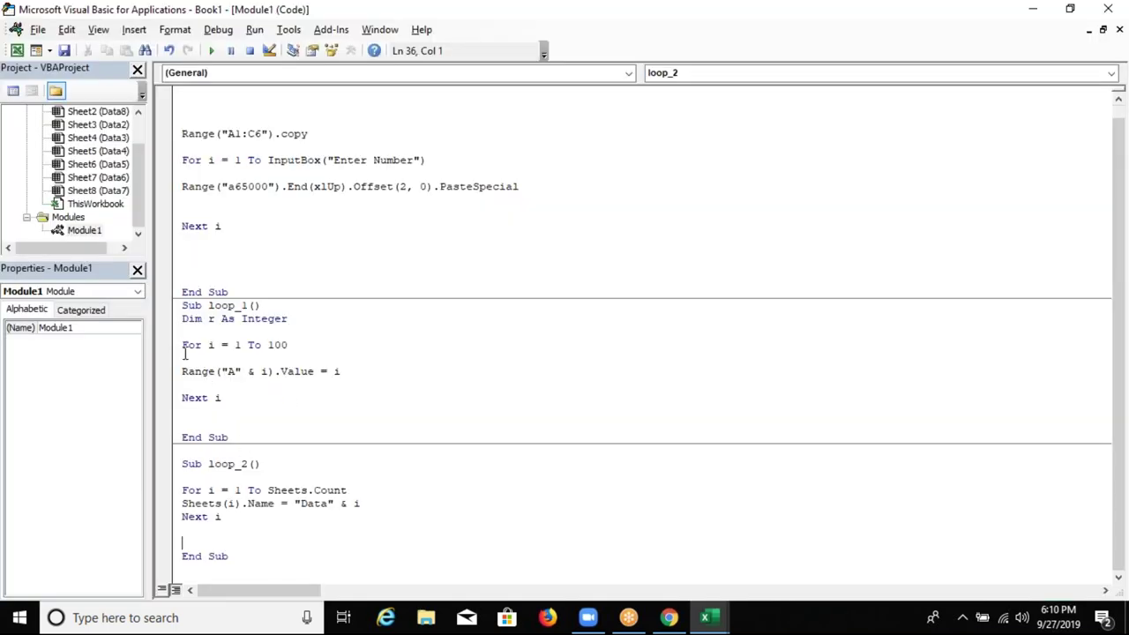
{"action": "left_click_drag", "start_coordinate": [182, 366], "coordinate": [336, 389]}
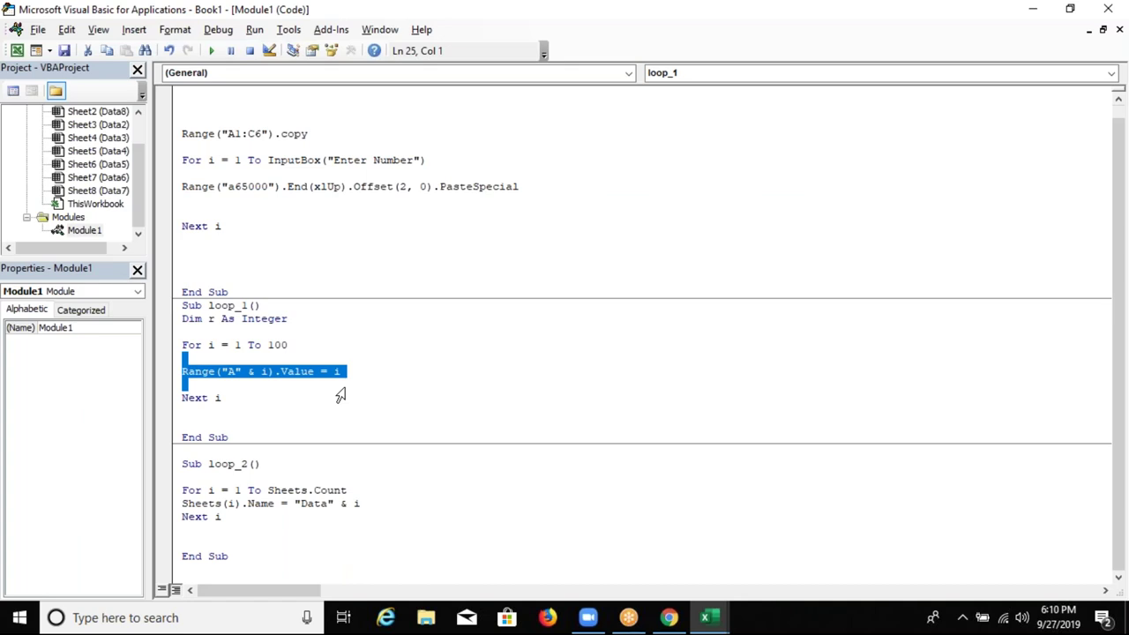
{"action": "left_click", "coordinate": [336, 389]}
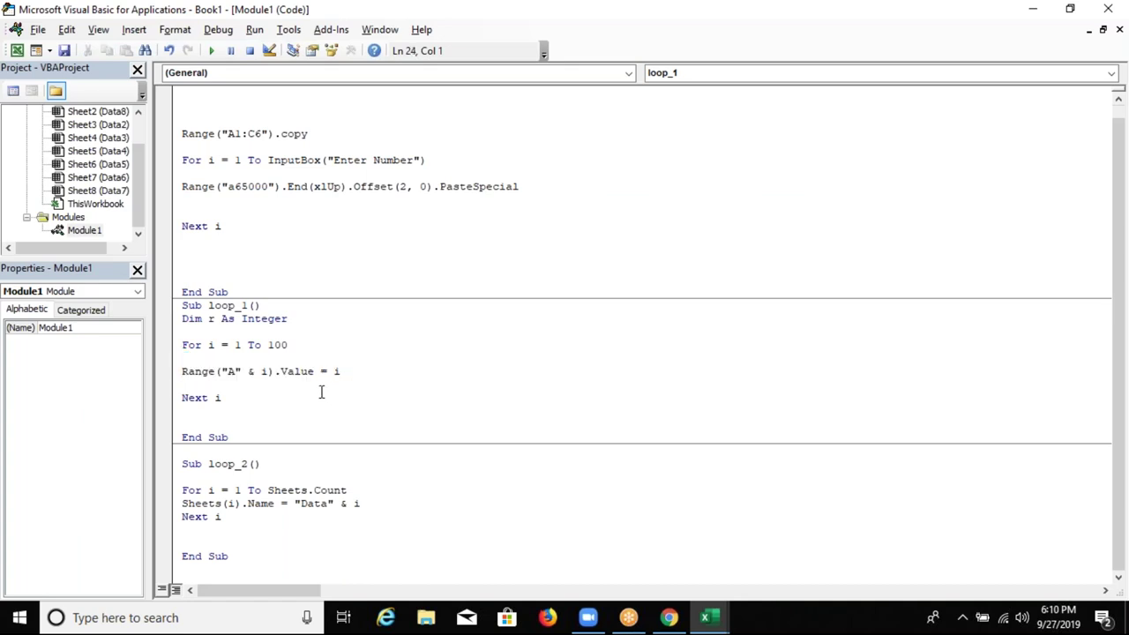
{"action": "double_click", "coordinate": [212, 345]}
{"action": "key", "text": "Right"}
{"action": "key", "text": "Left"}
{"action": "double_click", "coordinate": [265, 374]}
{"action": "left_click", "coordinate": [212, 492]}
{"action": "double_click", "coordinate": [212, 492]}
{"action": "double_click", "coordinate": [229, 504]}
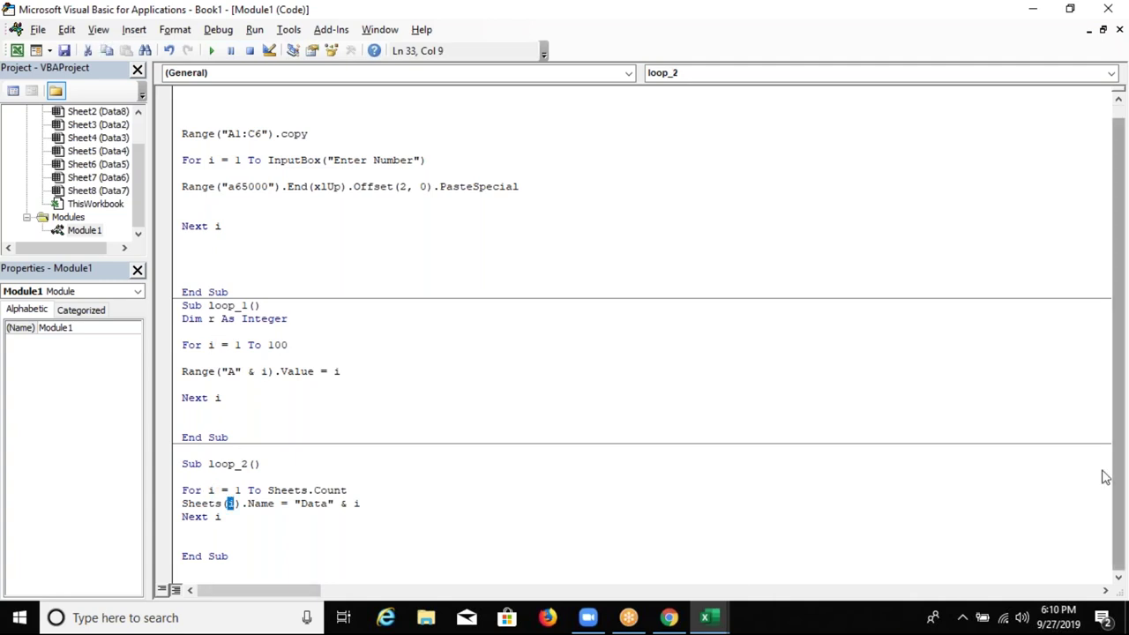
{"action": "key", "text": "alt+F11"}
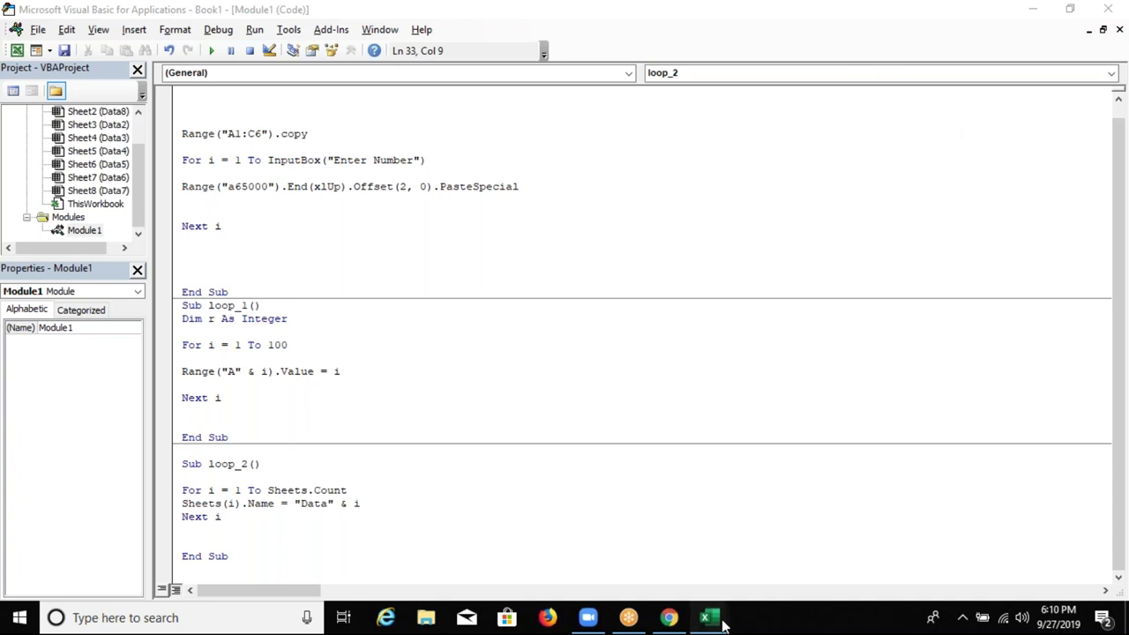
{"action": "mouse_move", "coordinate": [716, 619]}
{"action": "left_click", "coordinate": [643, 553]}
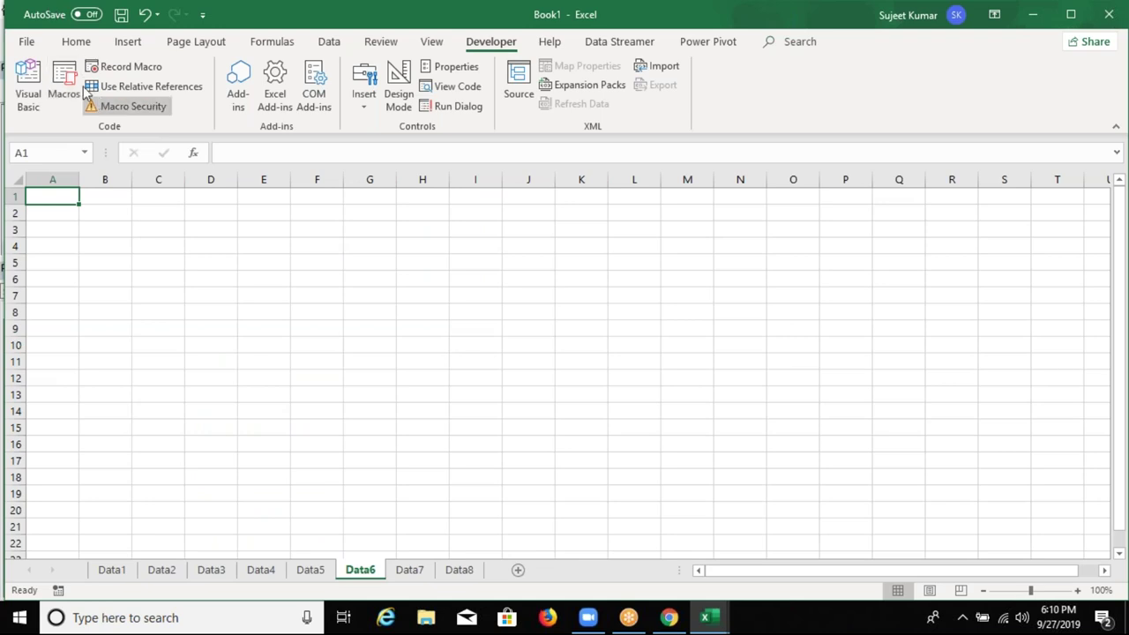
- Open Excel's recent workbooks list and scroll from Today's files back to mid-September
{"action": "left_click", "coordinate": [28, 44]}
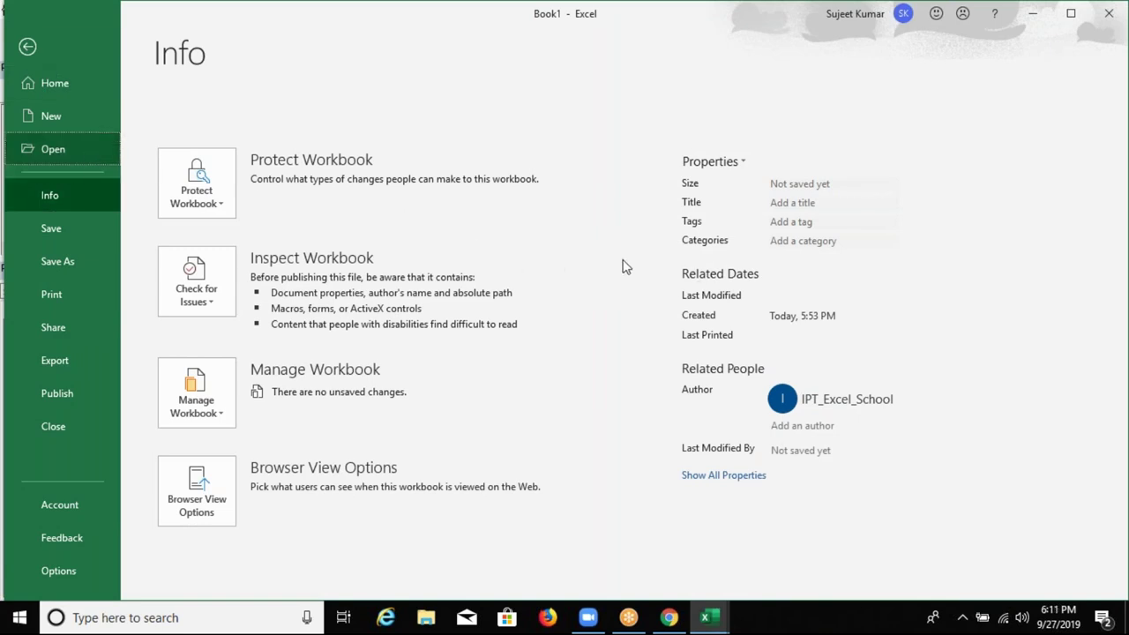
{"action": "key", "text": "ctrl+o"}
{"action": "scroll", "coordinate": [599, 430], "scroll_direction": "down", "scroll_amount": 2}
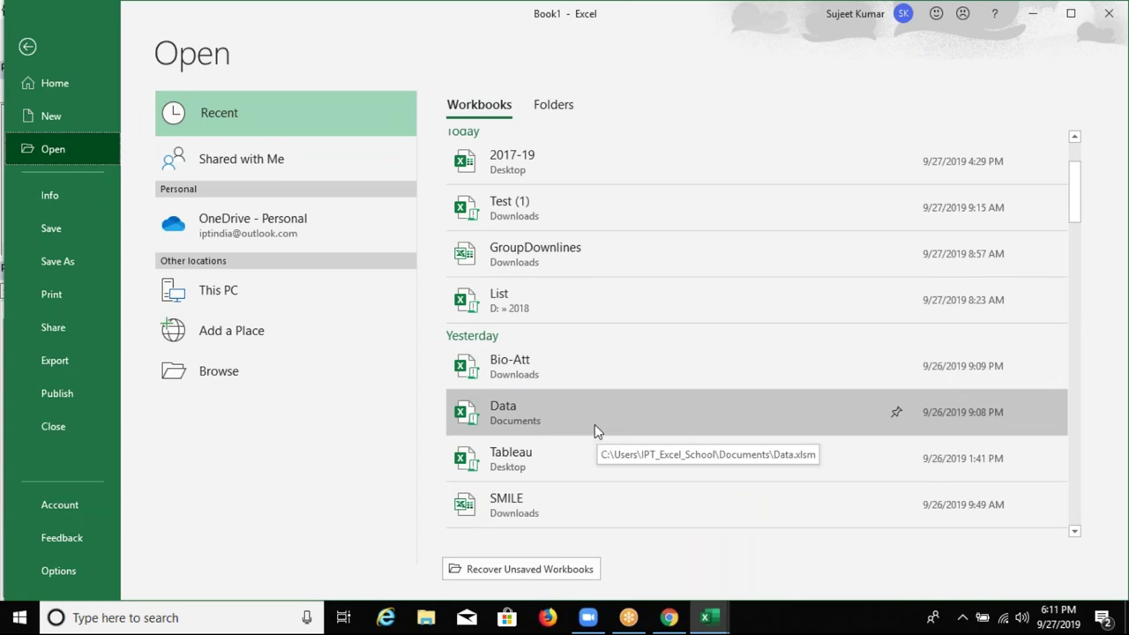
{"action": "scroll", "coordinate": [573, 406], "scroll_direction": "up", "scroll_amount": 1}
{"action": "scroll", "coordinate": [556, 401], "scroll_direction": "down", "scroll_amount": 2}
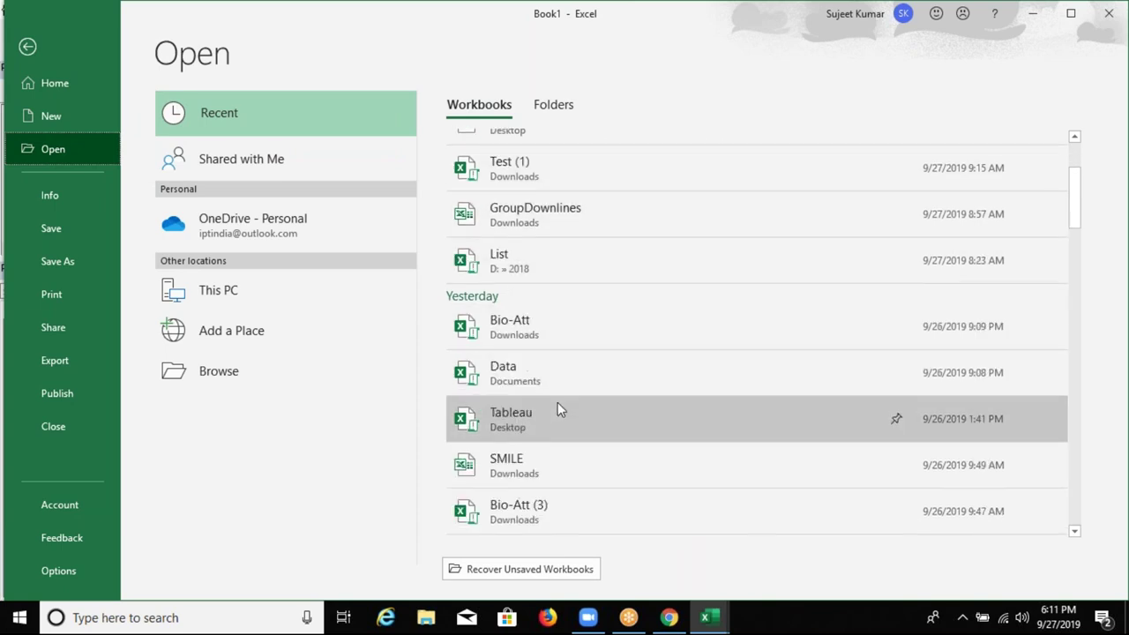
{"action": "scroll", "coordinate": [557, 402], "scroll_direction": "down", "scroll_amount": 1}
{"action": "scroll", "coordinate": [558, 403], "scroll_direction": "down", "scroll_amount": 2}
{"action": "scroll", "coordinate": [558, 405], "scroll_direction": "down", "scroll_amount": 2}
{"action": "scroll", "coordinate": [565, 419], "scroll_direction": "down", "scroll_amount": 2}
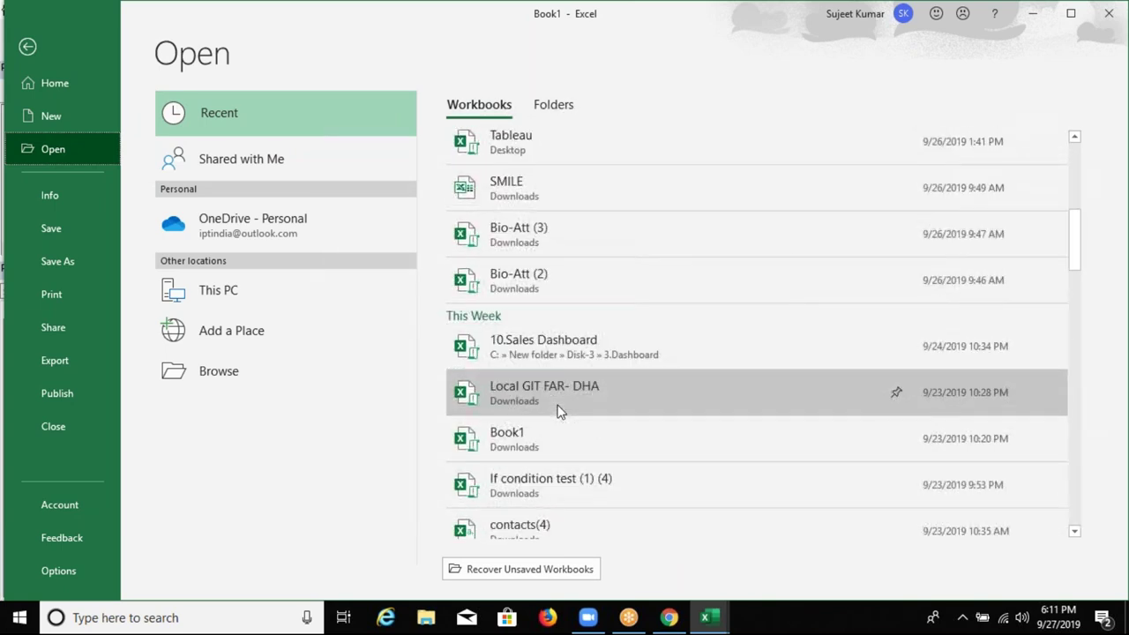
{"action": "scroll", "coordinate": [581, 449], "scroll_direction": "down", "scroll_amount": 1}
{"action": "scroll", "coordinate": [575, 422], "scroll_direction": "down", "scroll_amount": 1}
{"action": "scroll", "coordinate": [575, 420], "scroll_direction": "down", "scroll_amount": 1}
{"action": "scroll", "coordinate": [576, 419], "scroll_direction": "down", "scroll_amount": 1}
{"action": "scroll", "coordinate": [576, 419], "scroll_direction": "down", "scroll_amount": 1}
{"action": "scroll", "coordinate": [576, 420], "scroll_direction": "down", "scroll_amount": 2}
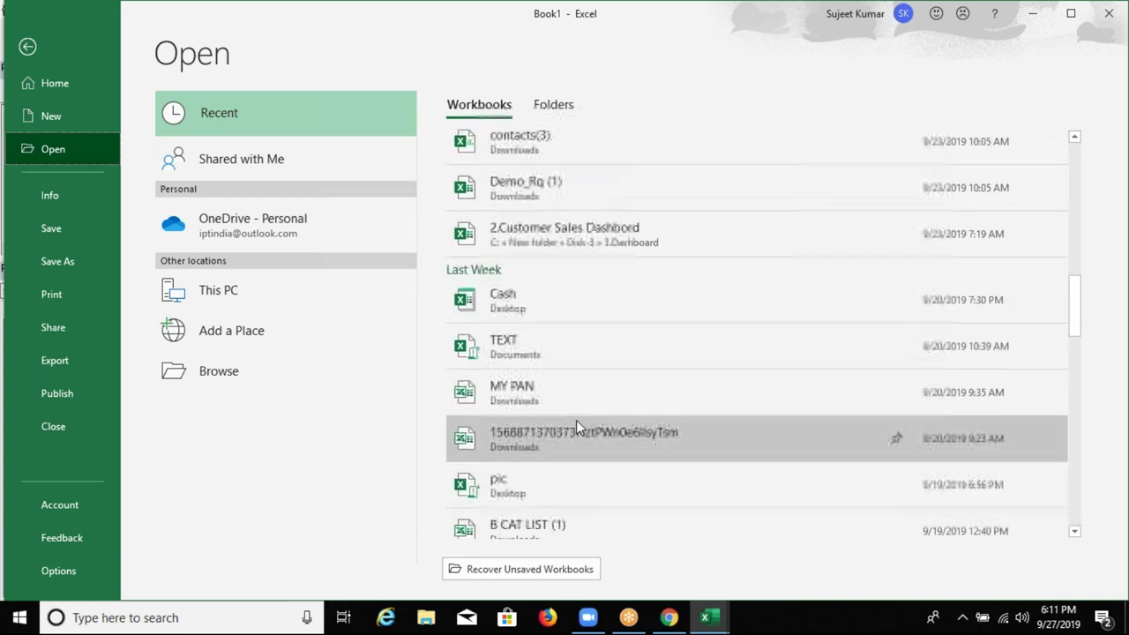
{"action": "scroll", "coordinate": [576, 421], "scroll_direction": "down", "scroll_amount": 2}
{"action": "scroll", "coordinate": [576, 420], "scroll_direction": "down", "scroll_amount": 2}
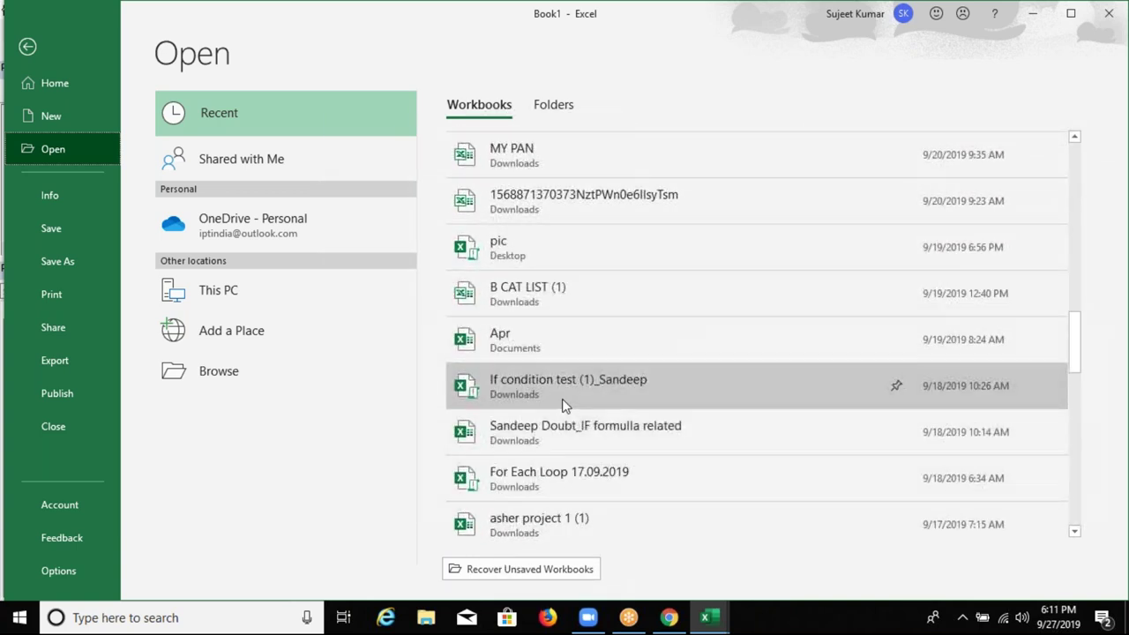
{"action": "scroll", "coordinate": [569, 429], "scroll_direction": "down", "scroll_amount": 1}
{"action": "scroll", "coordinate": [577, 443], "scroll_direction": "down", "scroll_amount": 1}
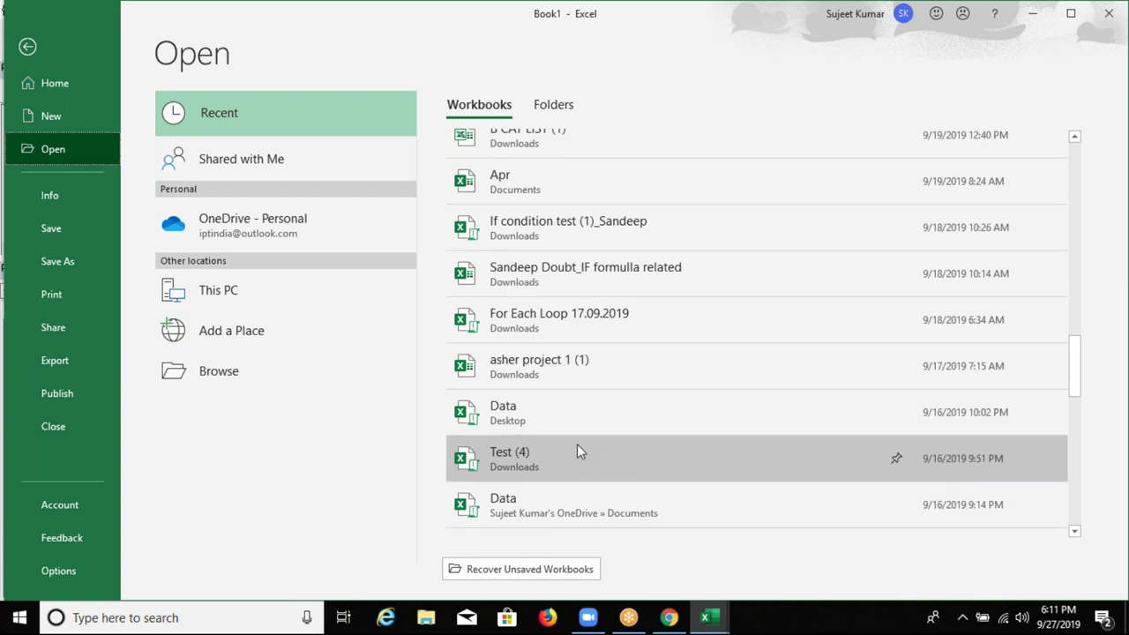
{"action": "left_click", "coordinate": [535, 233]}
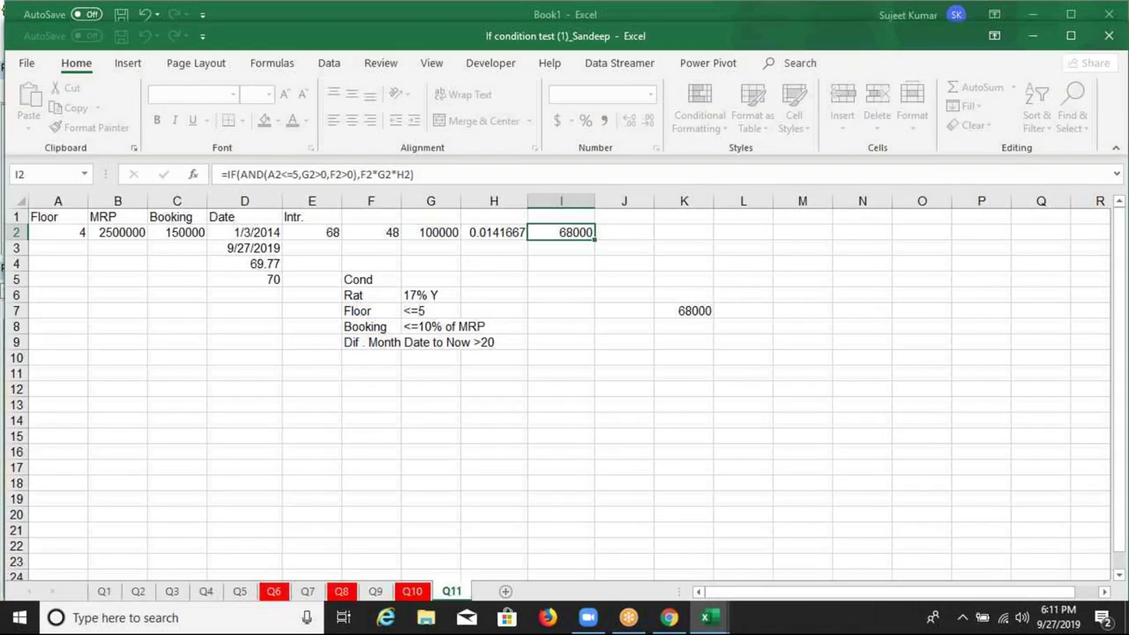
{"action": "double_click", "coordinate": [348, 41]}
{"action": "left_click", "coordinate": [97, 571]}
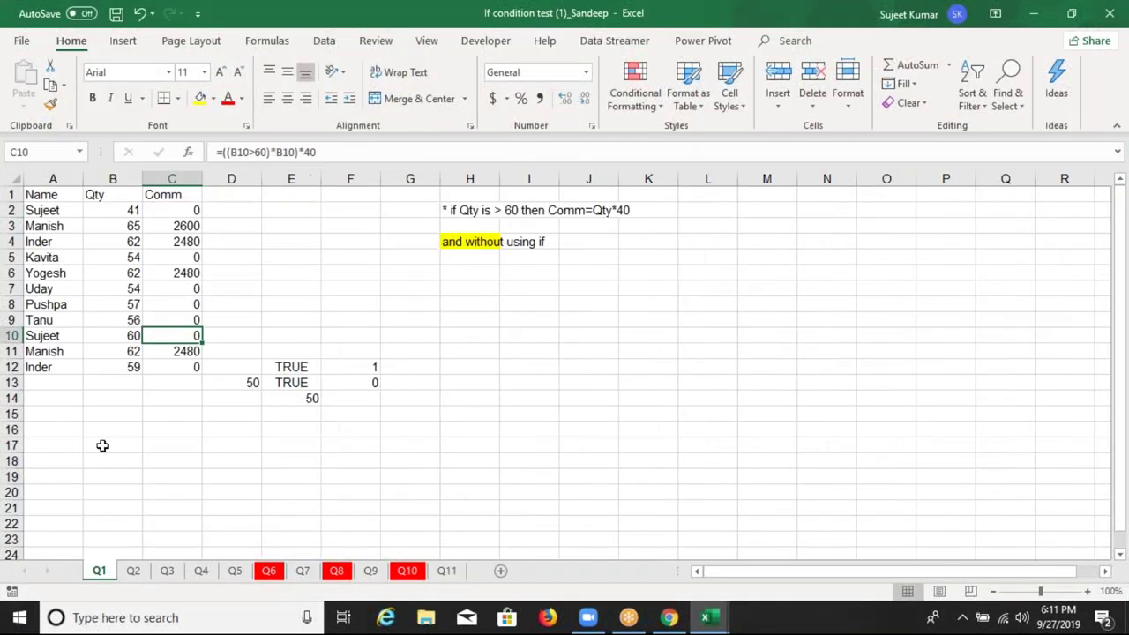
{"action": "left_click", "coordinate": [170, 231]}
{"action": "left_click", "coordinate": [267, 227]}
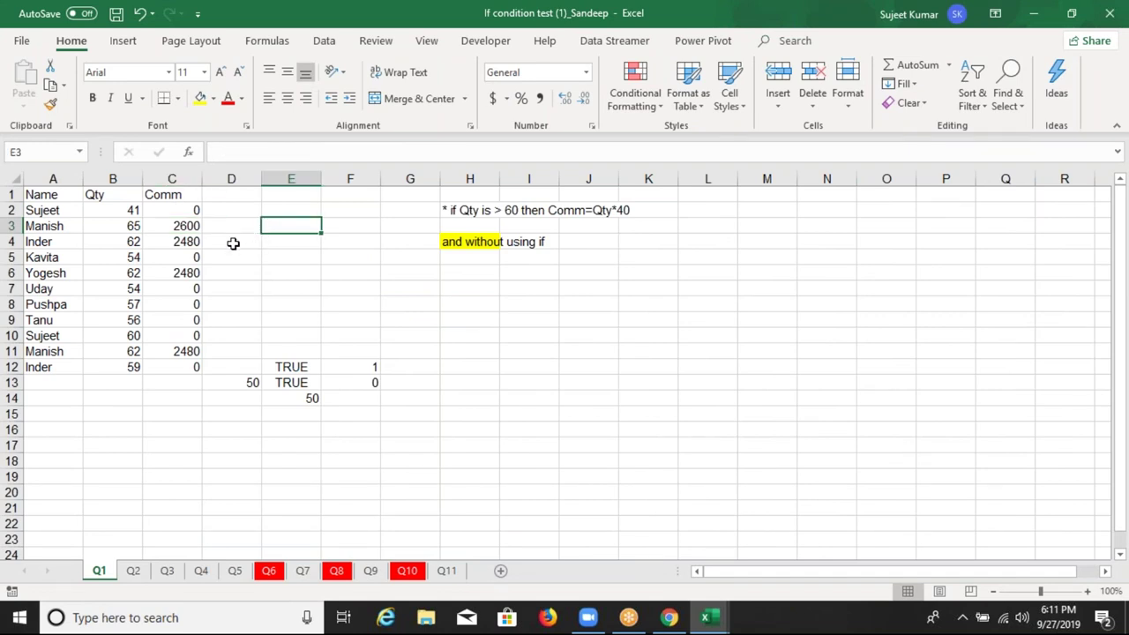
{"action": "left_click", "coordinate": [301, 332]}
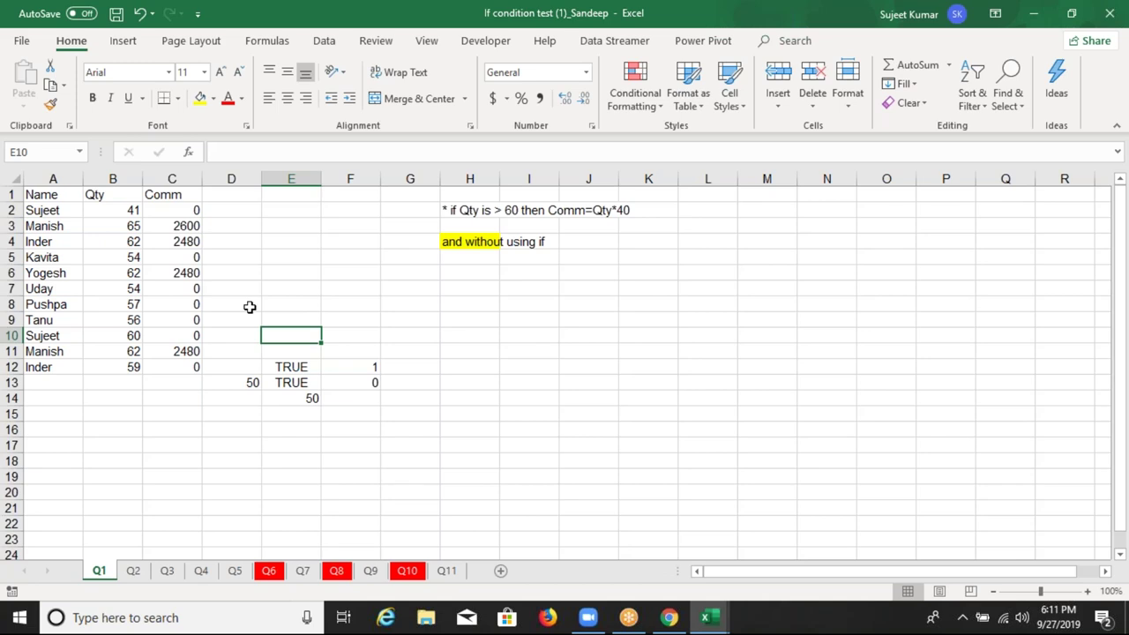
{"action": "mouse_move", "coordinate": [55, 192]}
{"action": "left_mouse_down"}
{"action": "mouse_move", "coordinate": [176, 327]}
{"action": "mouse_move", "coordinate": [180, 371]}
{"action": "left_mouse_up"}
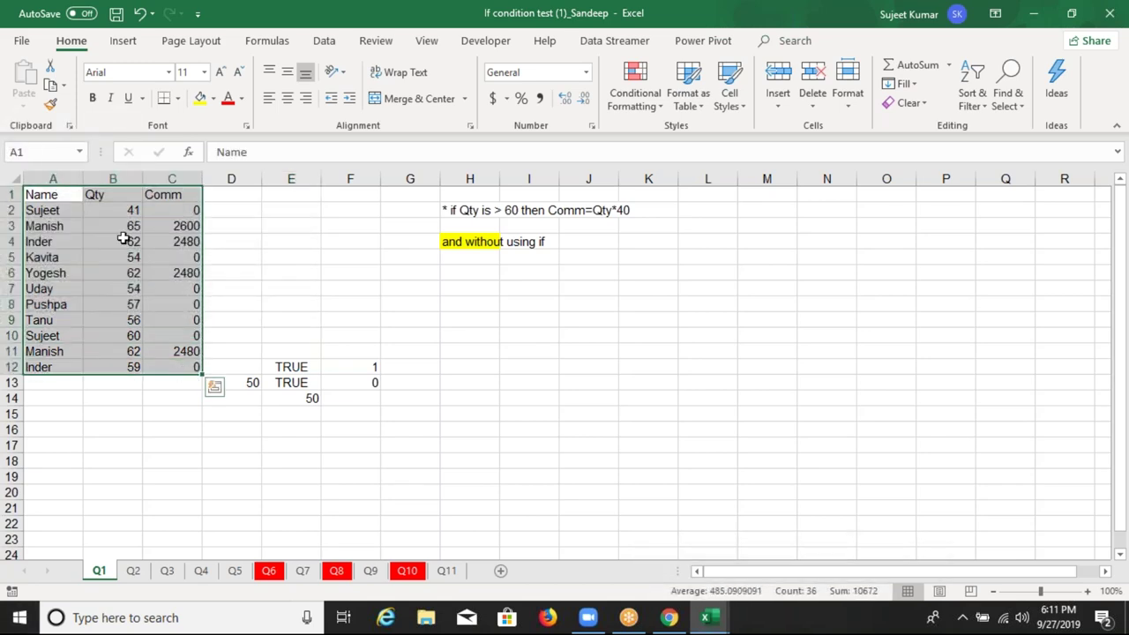
{"action": "left_click_drag", "start_coordinate": [132, 226], "coordinate": [181, 319]}
{"action": "left_click", "coordinate": [472, 210]}
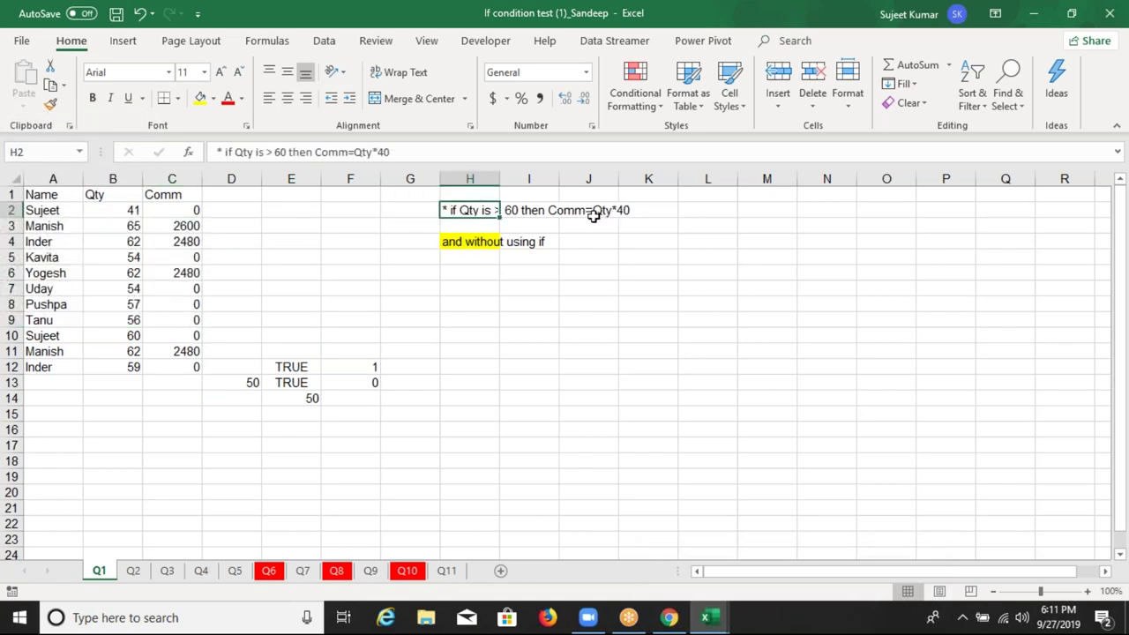
{"action": "left_click", "coordinate": [555, 287]}
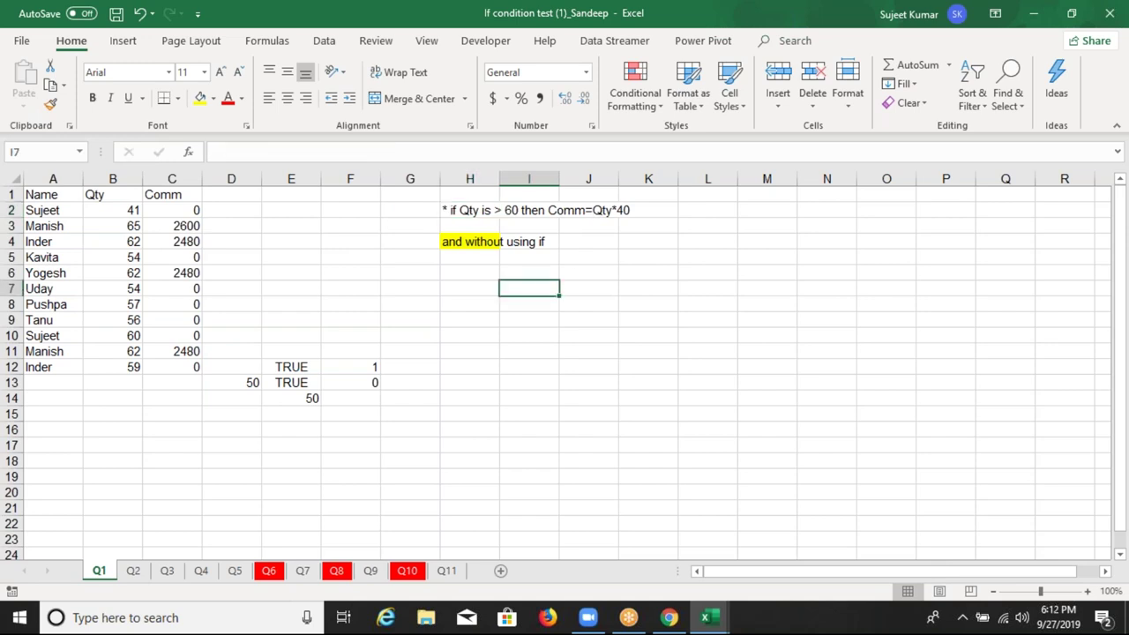
{"action": "left_click", "coordinate": [448, 242]}
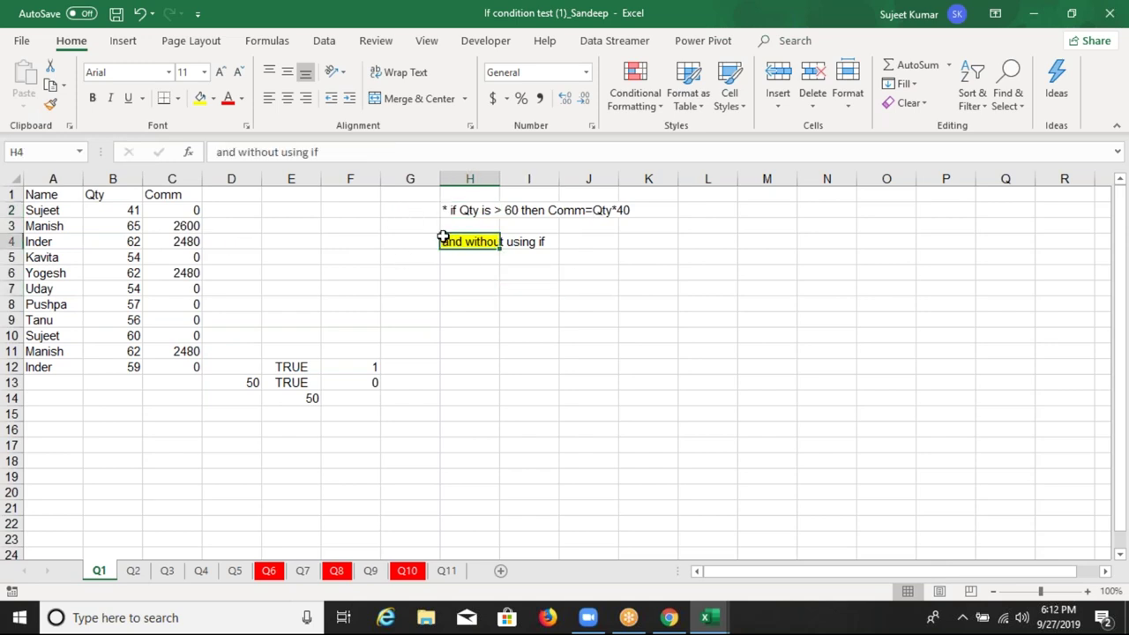
{"action": "left_click_drag", "start_coordinate": [430, 213], "coordinate": [590, 221]}
{"action": "left_click_drag", "start_coordinate": [431, 243], "coordinate": [527, 244]}
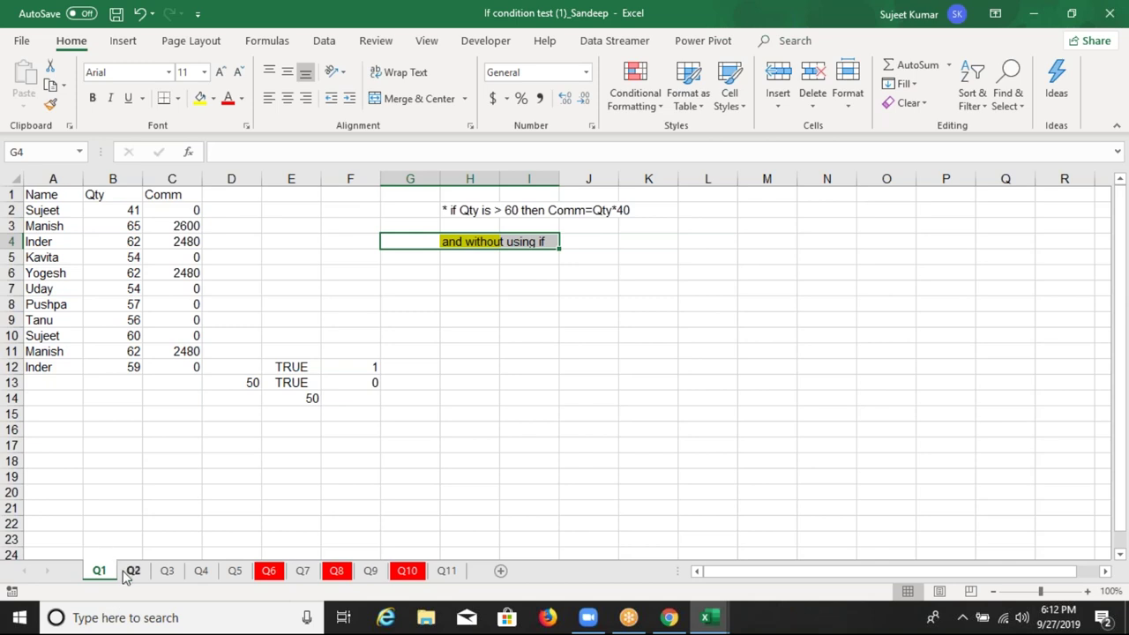
- Review the Pass/Fail formula in Q2's C2, then look over the Q3 sheet
{"action": "left_click", "coordinate": [131, 571]}
{"action": "left_click", "coordinate": [222, 457]}
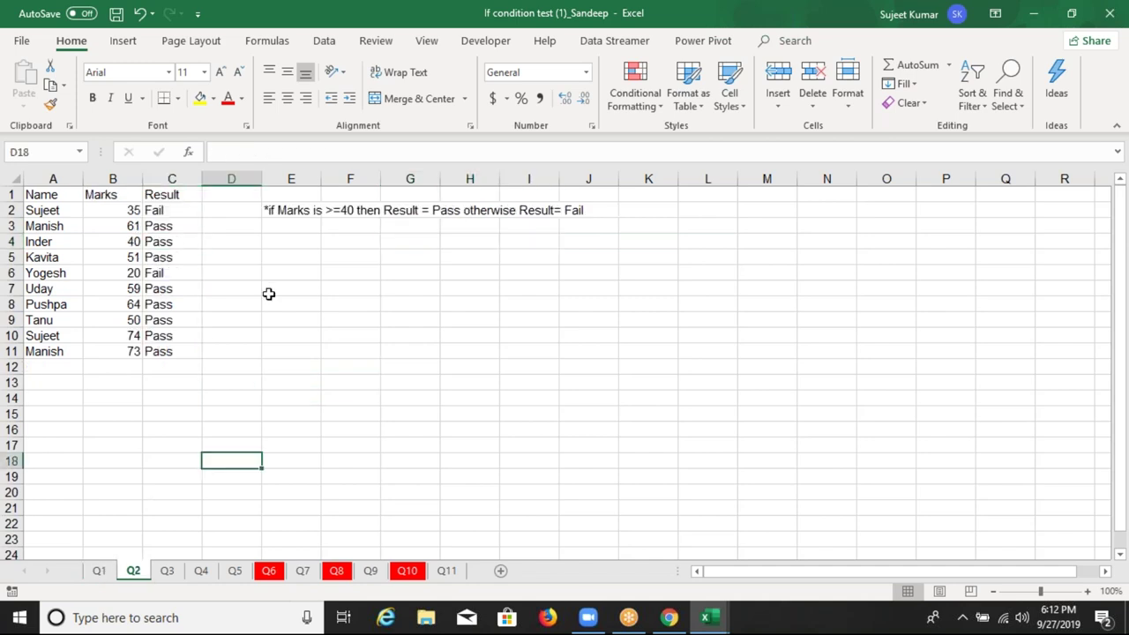
{"action": "left_click", "coordinate": [169, 212]}
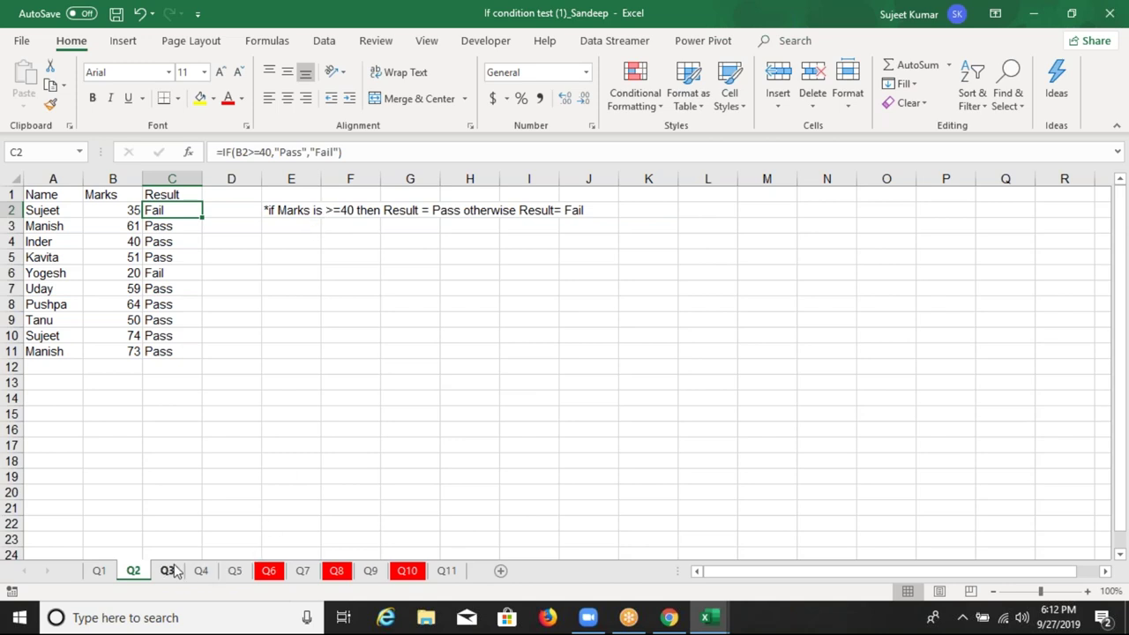
{"action": "left_click", "coordinate": [174, 571]}
{"action": "left_click", "coordinate": [282, 370]}
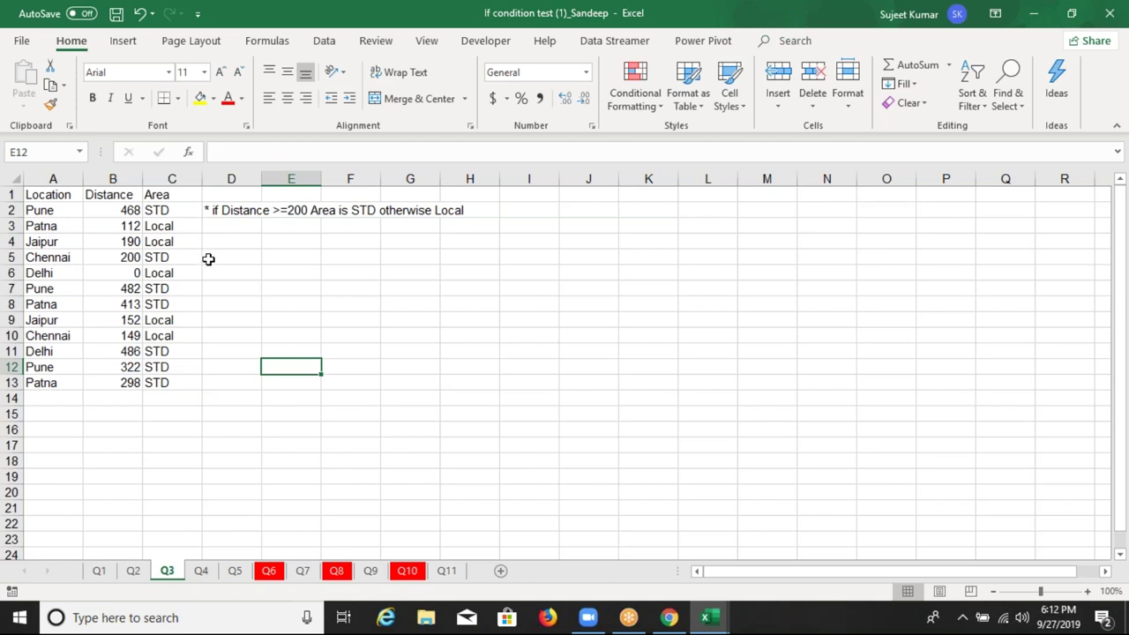
- Check Q4's MRP value 387, then Q5's Time values against the 22:00 threshold in D1
{"action": "left_click", "coordinate": [201, 570]}
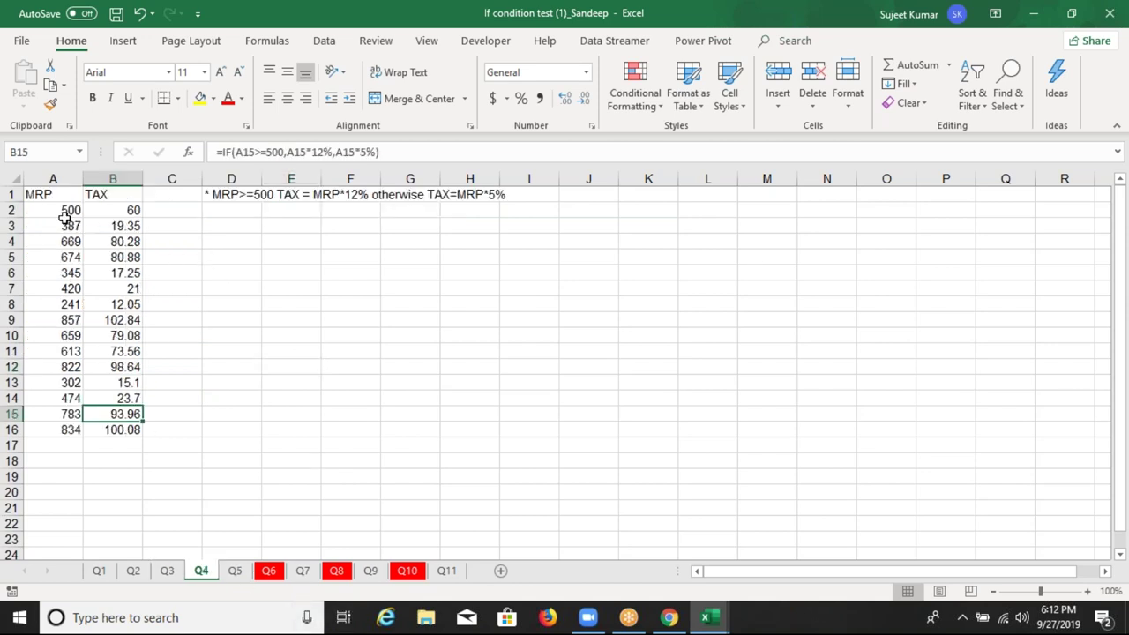
{"action": "left_click", "coordinate": [76, 227]}
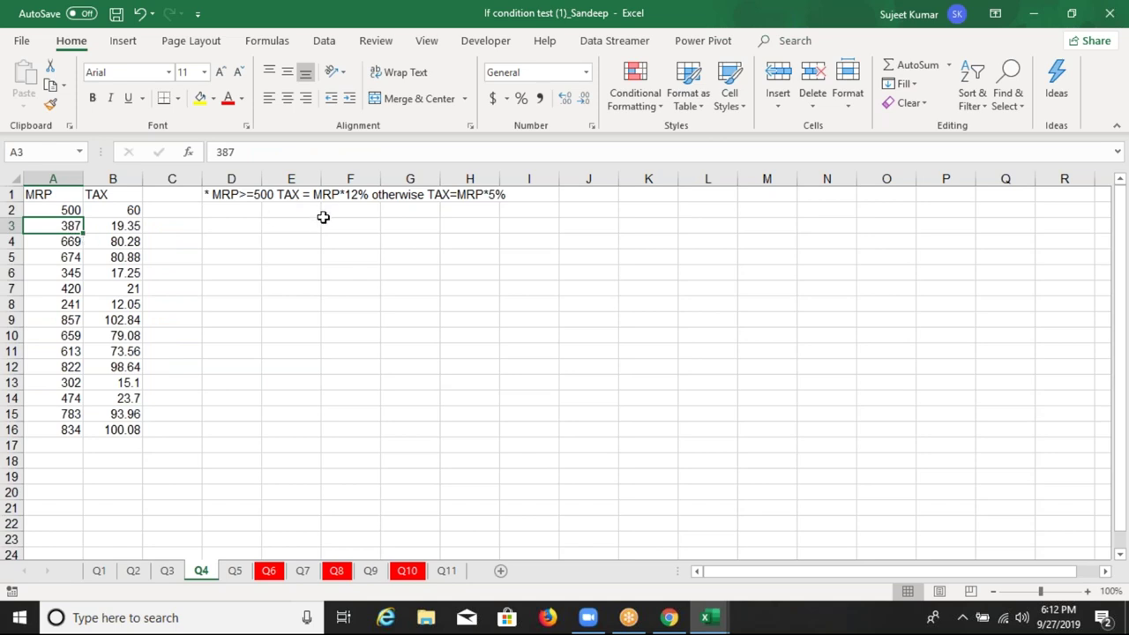
{"action": "left_click", "coordinate": [239, 571]}
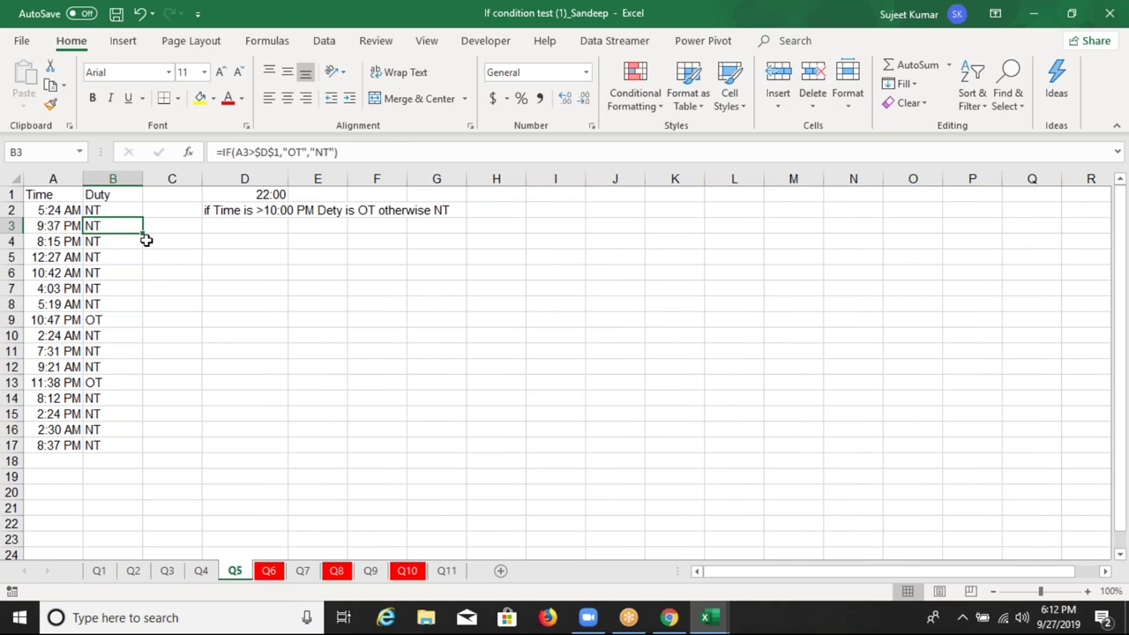
{"action": "left_click", "coordinate": [58, 213]}
{"action": "left_click", "coordinate": [245, 193]}
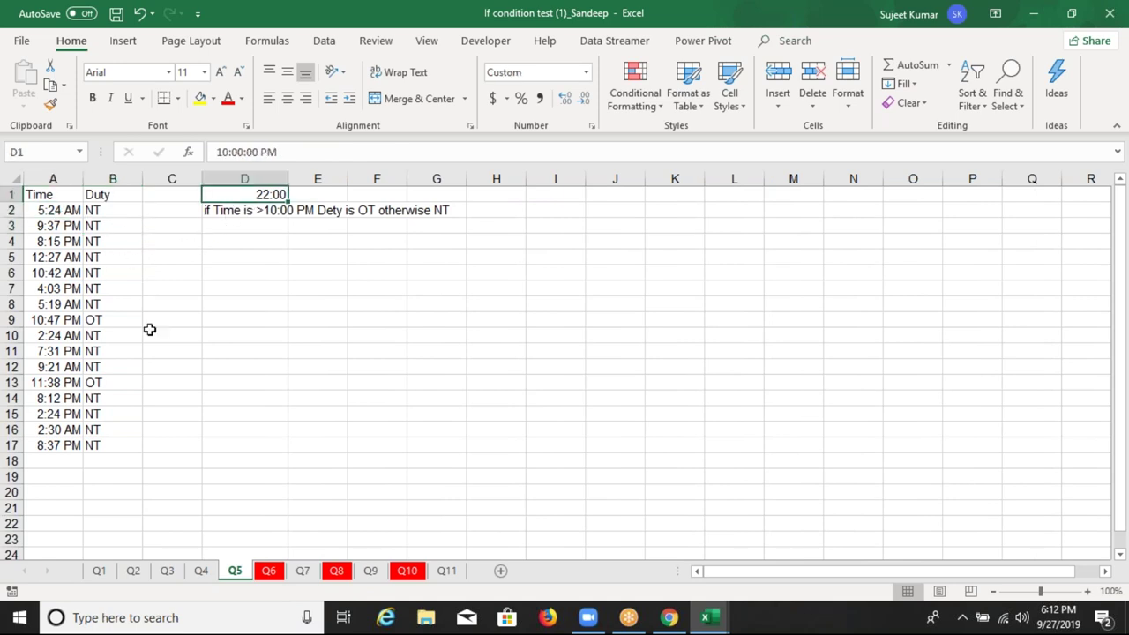
- On Q6, review the first student's five subject marks and the note about doing it without AND
{"action": "left_click", "coordinate": [269, 575]}
{"action": "left_click_drag", "start_coordinate": [113, 210], "coordinate": [364, 208]}
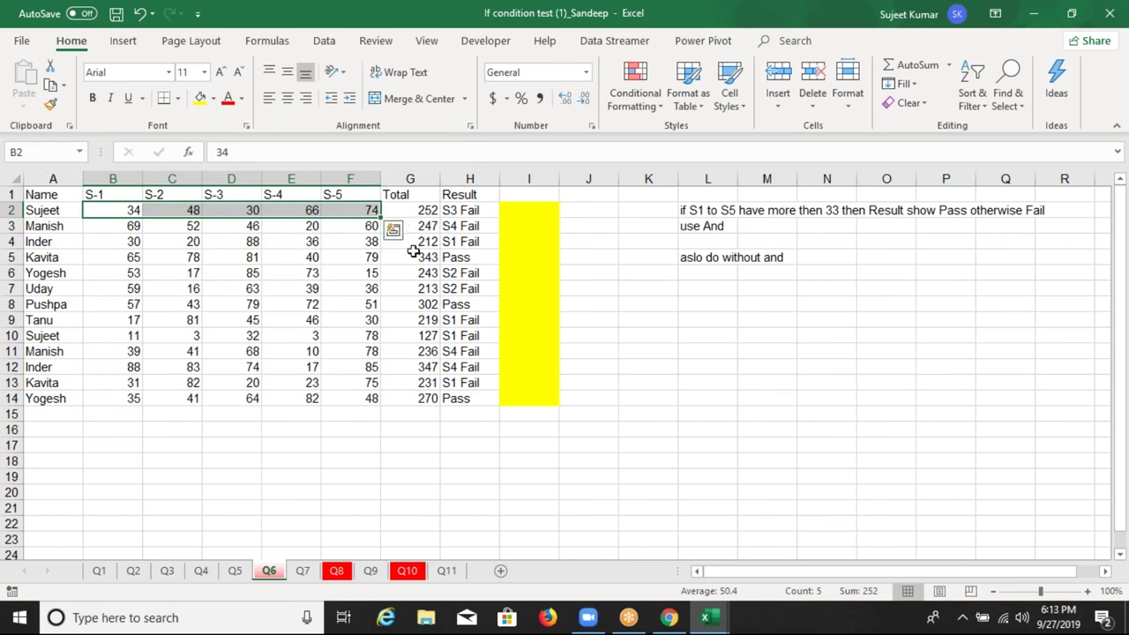
{"action": "left_click_drag", "start_coordinate": [693, 226], "coordinate": [686, 210]}
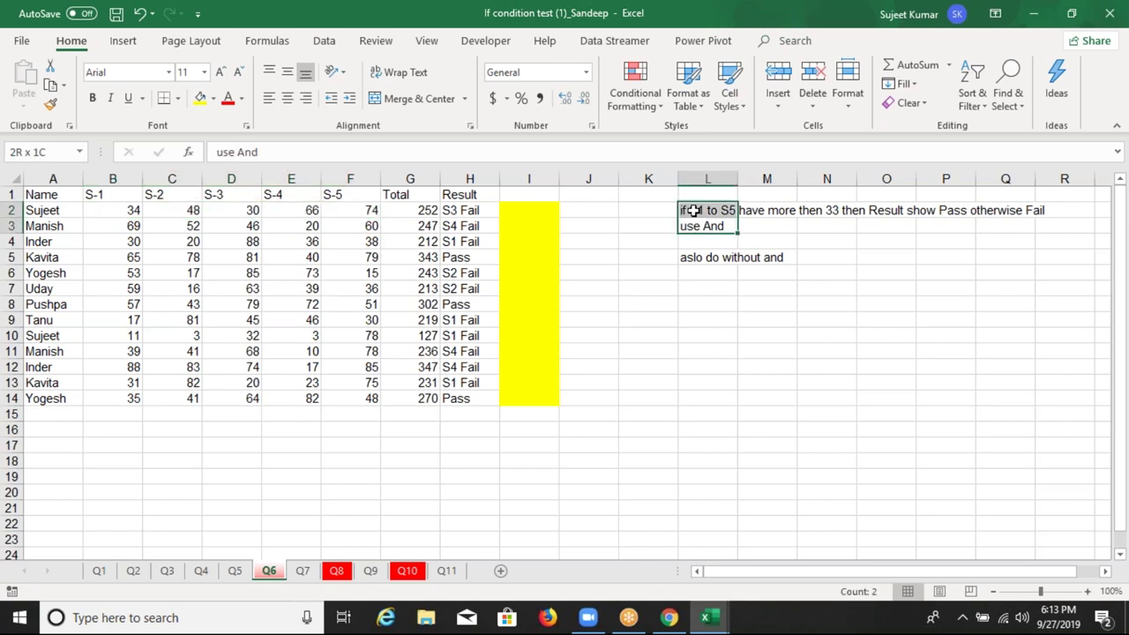
{"action": "left_click", "coordinate": [689, 257]}
{"action": "left_click_drag", "start_coordinate": [690, 257], "coordinate": [681, 245]}
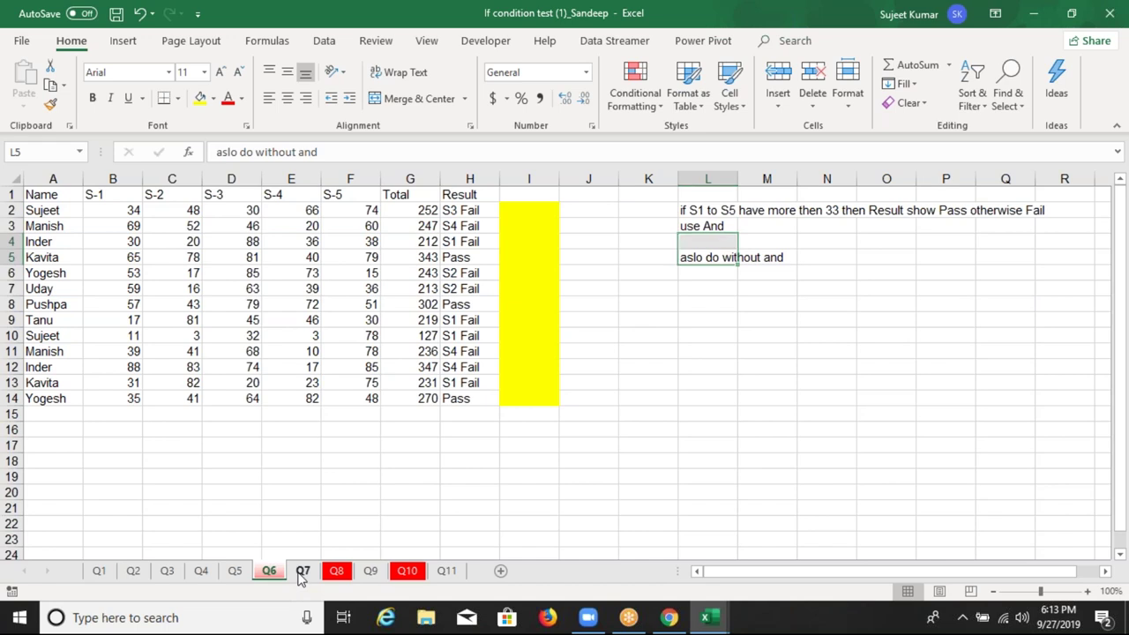
- Step through Q7's grade ranges, from <40 up to >90 earning A+
{"action": "left_click", "coordinate": [302, 572]}
{"action": "left_click", "coordinate": [234, 397]}
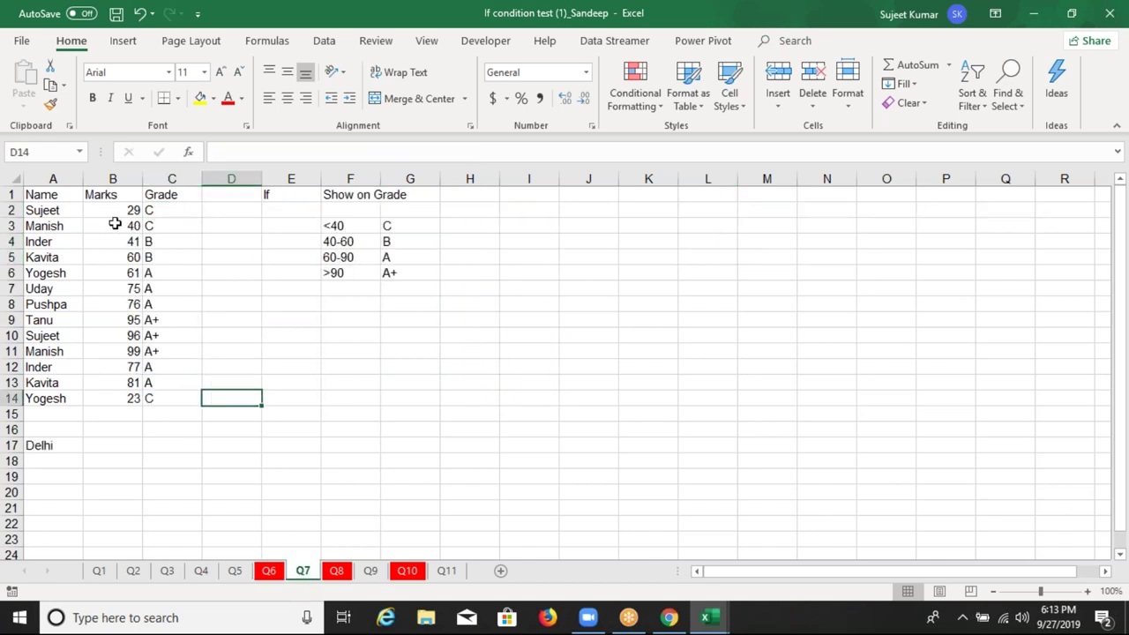
{"action": "left_click", "coordinate": [336, 226]}
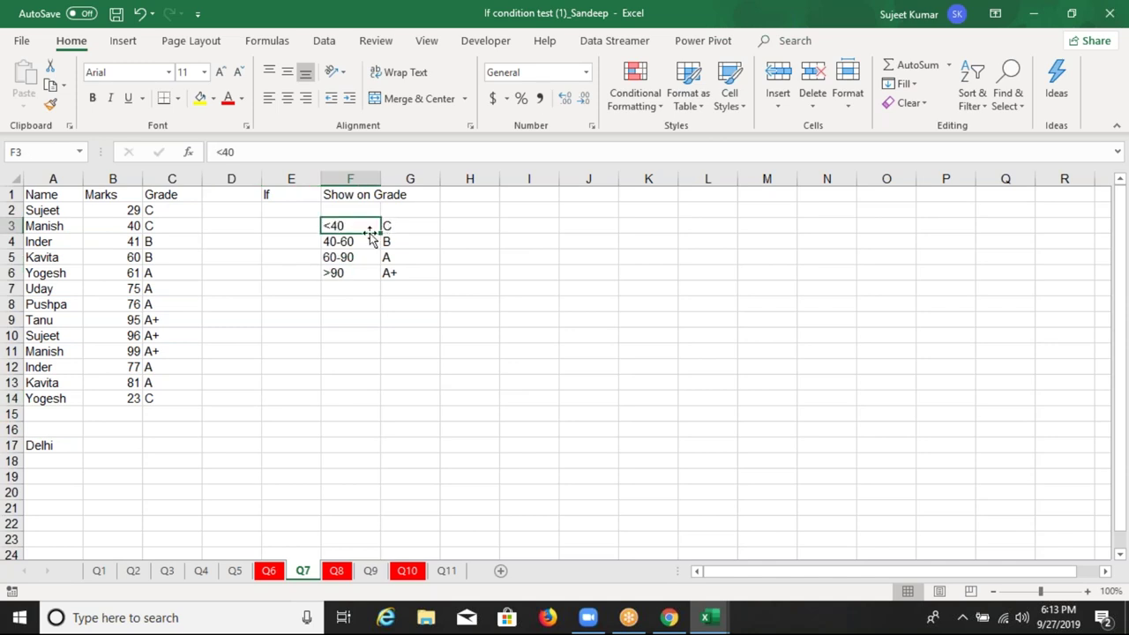
{"action": "left_click", "coordinate": [389, 243]}
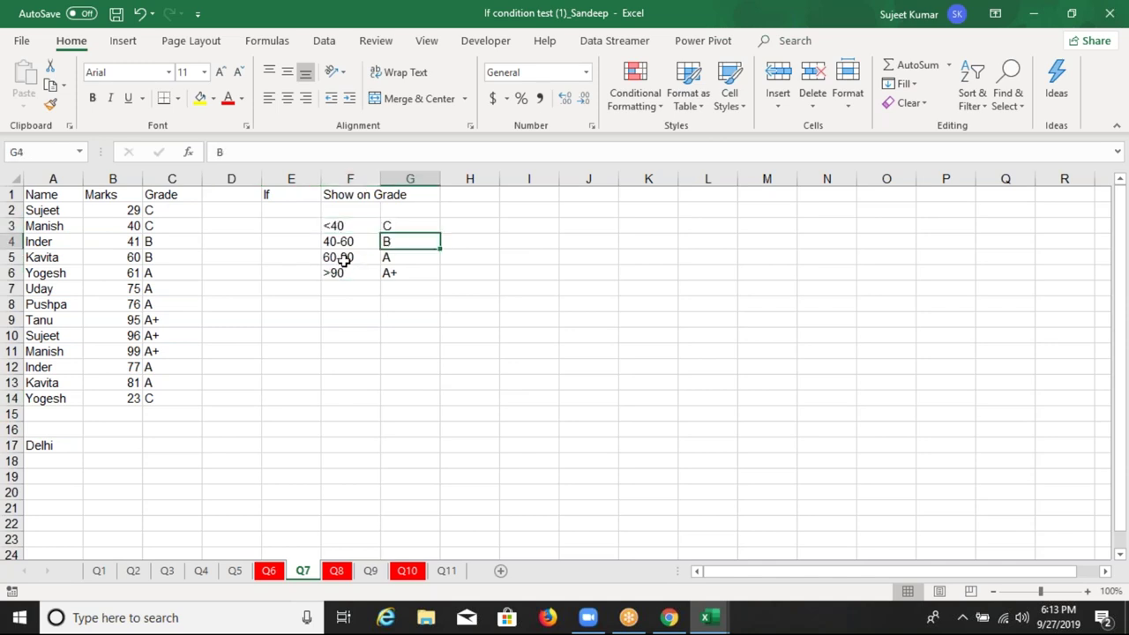
{"action": "left_click", "coordinate": [344, 258]}
{"action": "left_click", "coordinate": [385, 257]}
{"action": "left_click", "coordinate": [348, 273]}
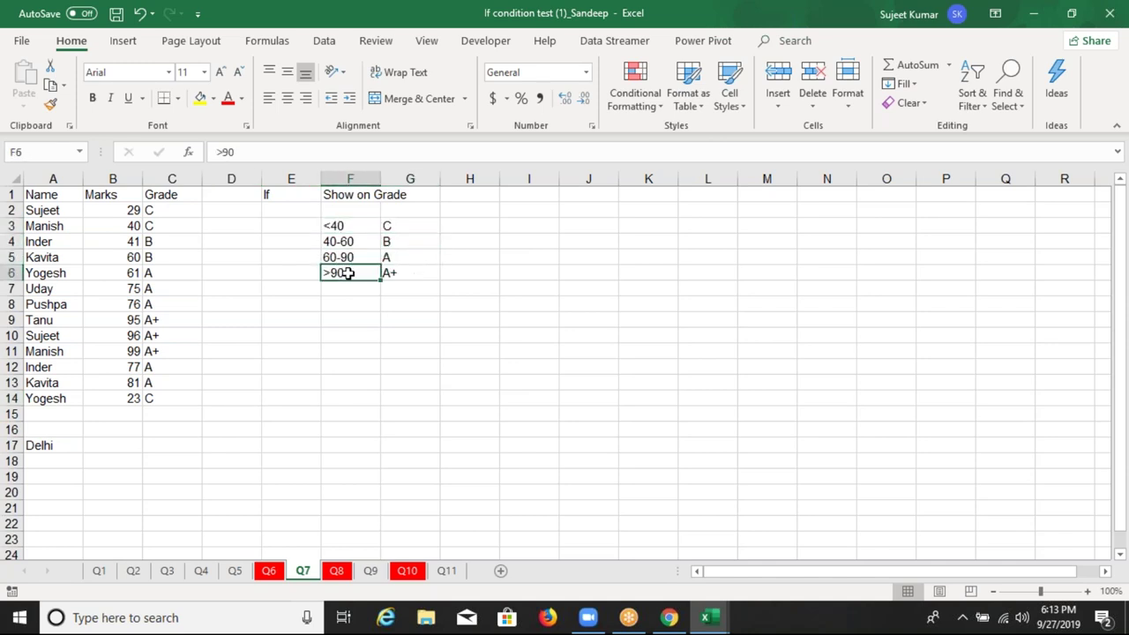
{"action": "left_click", "coordinate": [393, 273]}
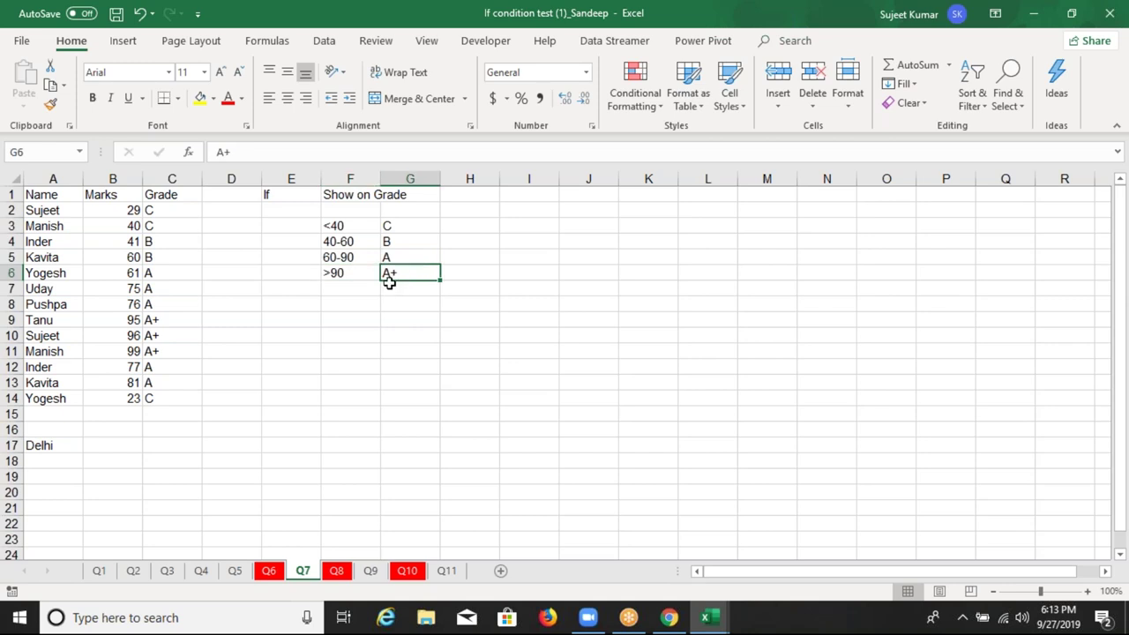
- On Q8, review the sales bands from 5-40 and their incentive amounts up to 5000
{"action": "left_click", "coordinate": [336, 571]}
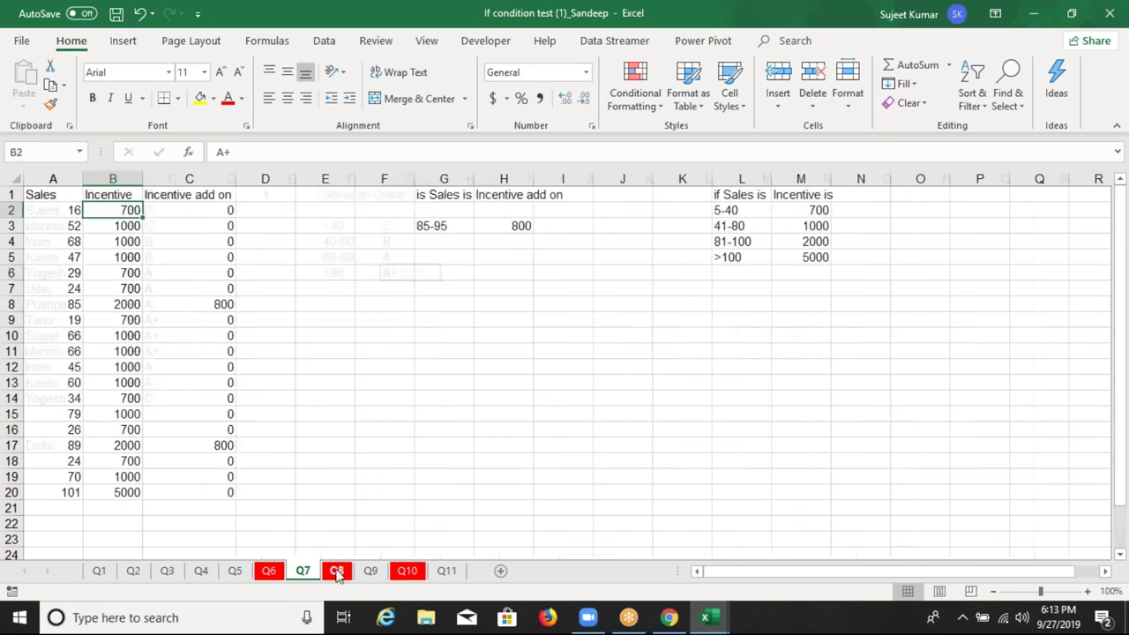
{"action": "left_click", "coordinate": [741, 212]}
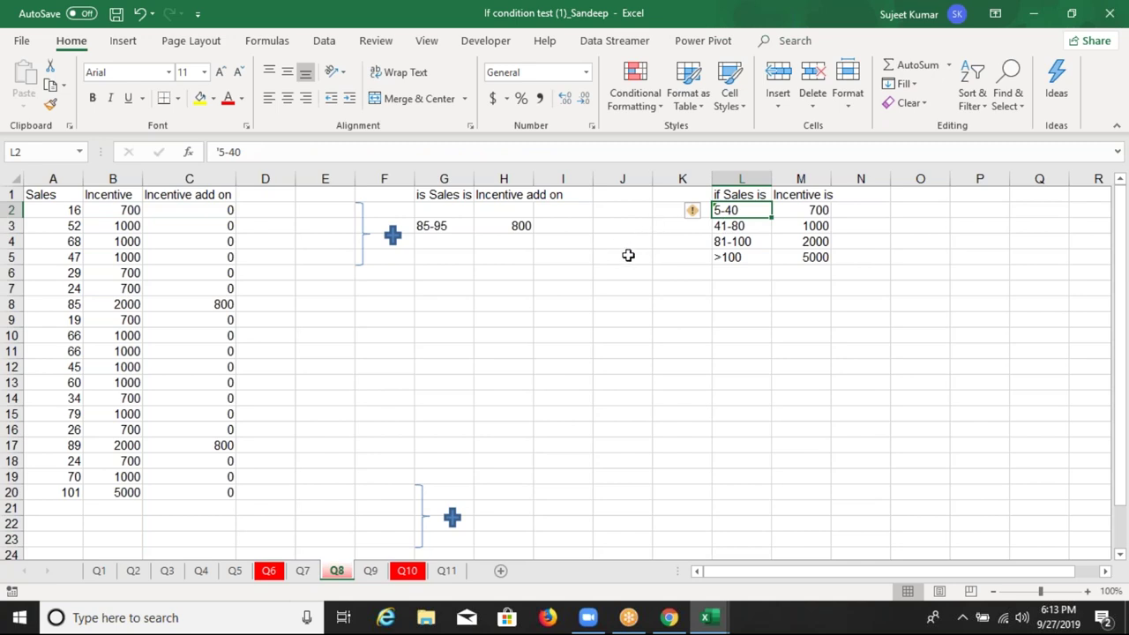
{"action": "left_click", "coordinate": [820, 212]}
{"action": "left_click", "coordinate": [819, 226]}
{"action": "left_click", "coordinate": [818, 241]}
{"action": "left_click", "coordinate": [816, 257]}
- Examine the Incentive add on formula in C2, tying the 85-95 sales band to 800
{"action": "left_click_drag", "start_coordinate": [126, 226], "coordinate": [150, 494]}
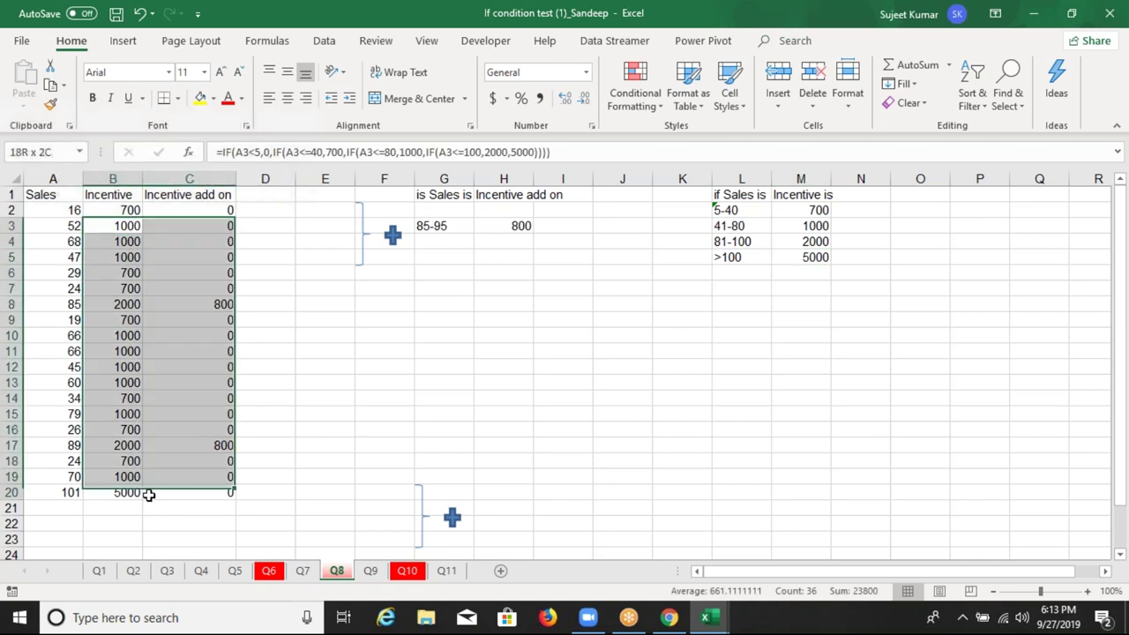
{"action": "left_click", "coordinate": [211, 210]}
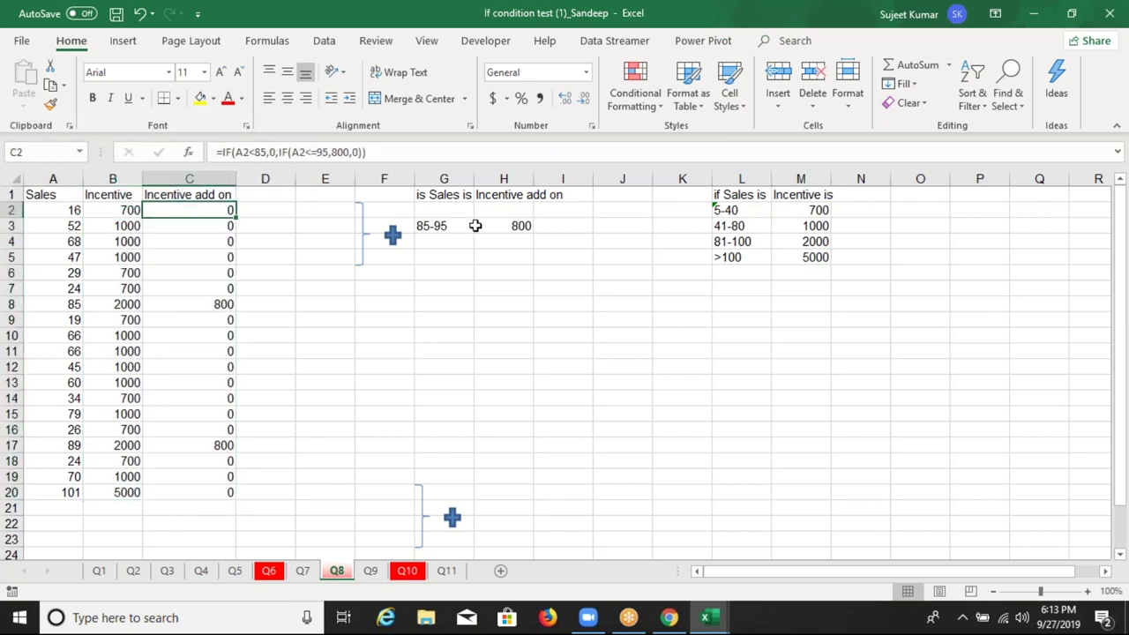
{"action": "left_click", "coordinate": [454, 226]}
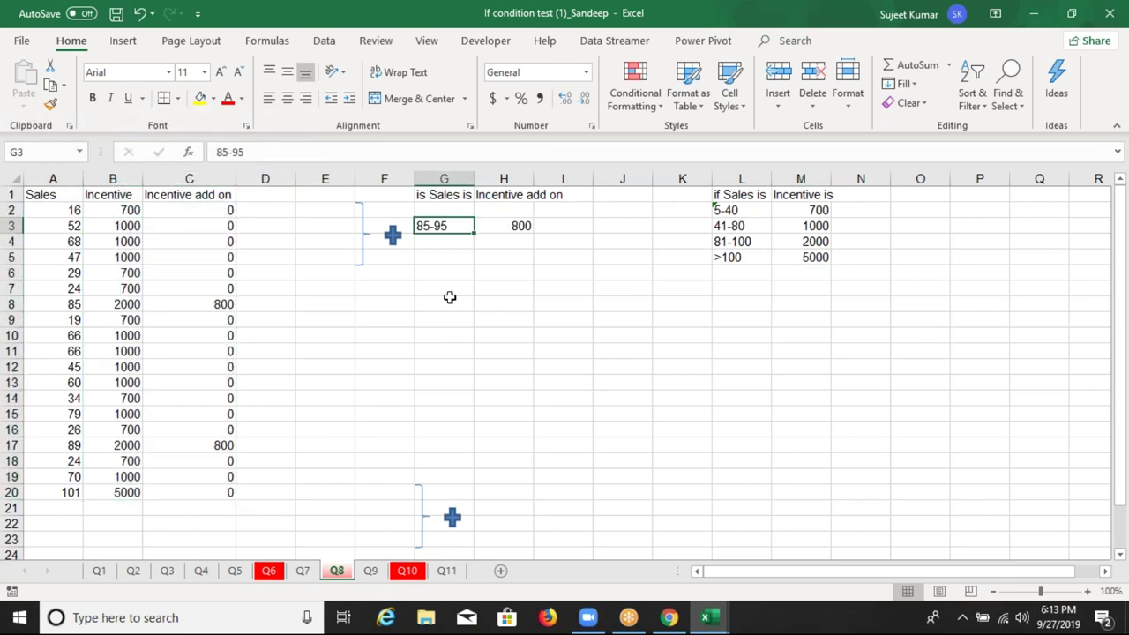
{"action": "left_click", "coordinate": [510, 225]}
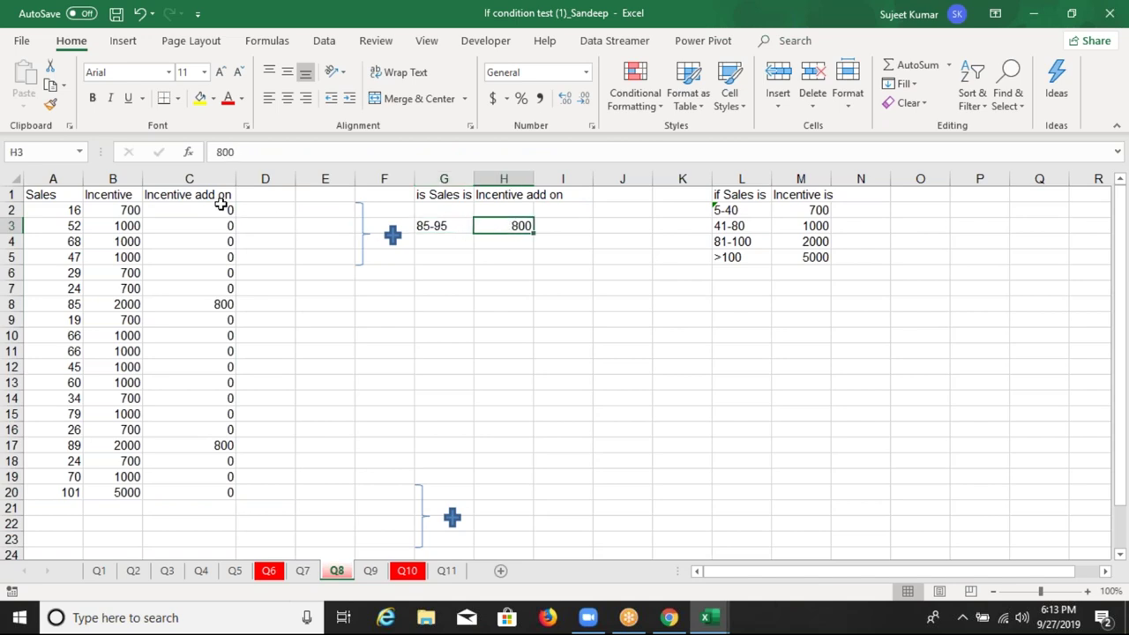
{"action": "left_click_drag", "start_coordinate": [220, 208], "coordinate": [204, 499]}
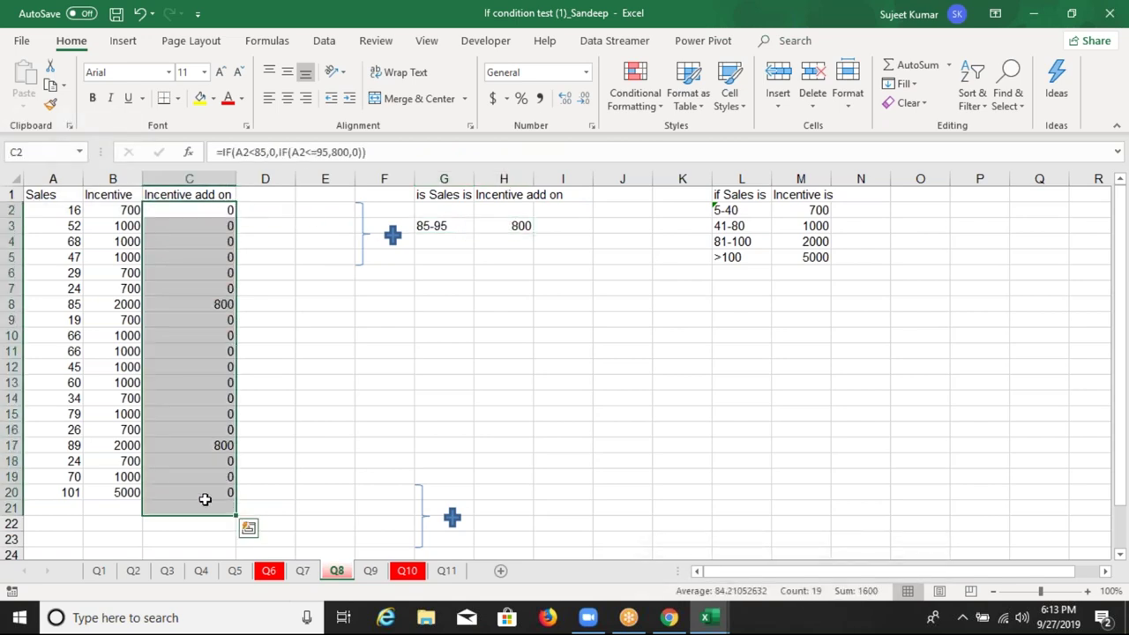
- Compare Q8's nested incentive formula in B5 with the add-on formula in C5
{"action": "left_click", "coordinate": [371, 573]}
{"action": "left_click", "coordinate": [338, 570]}
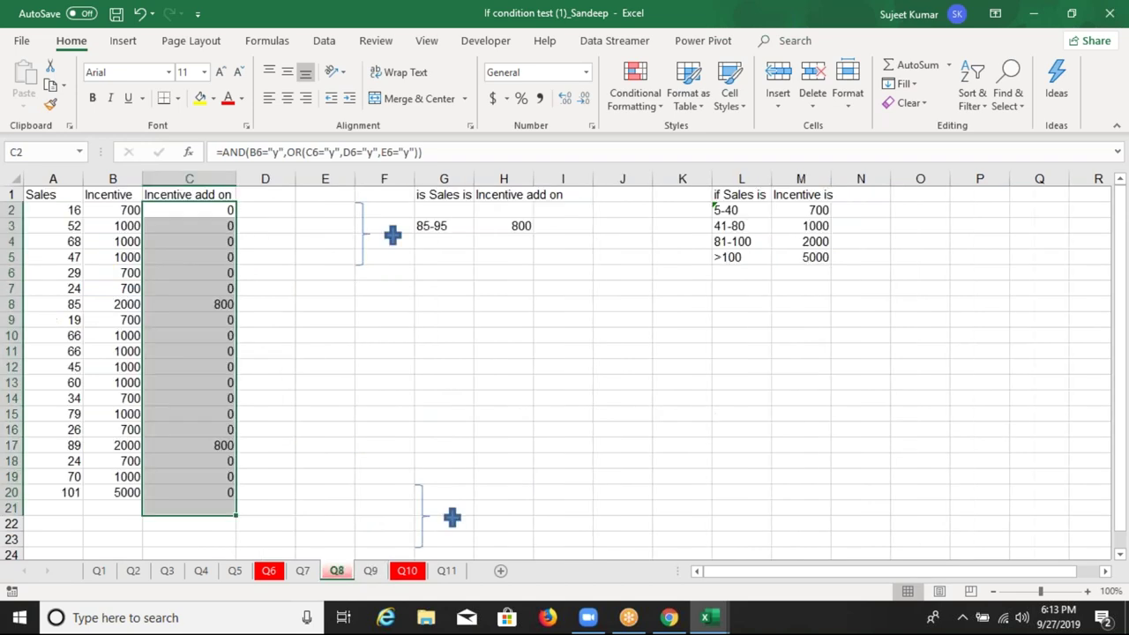
{"action": "left_click", "coordinate": [111, 252]}
{"action": "left_click", "coordinate": [202, 251]}
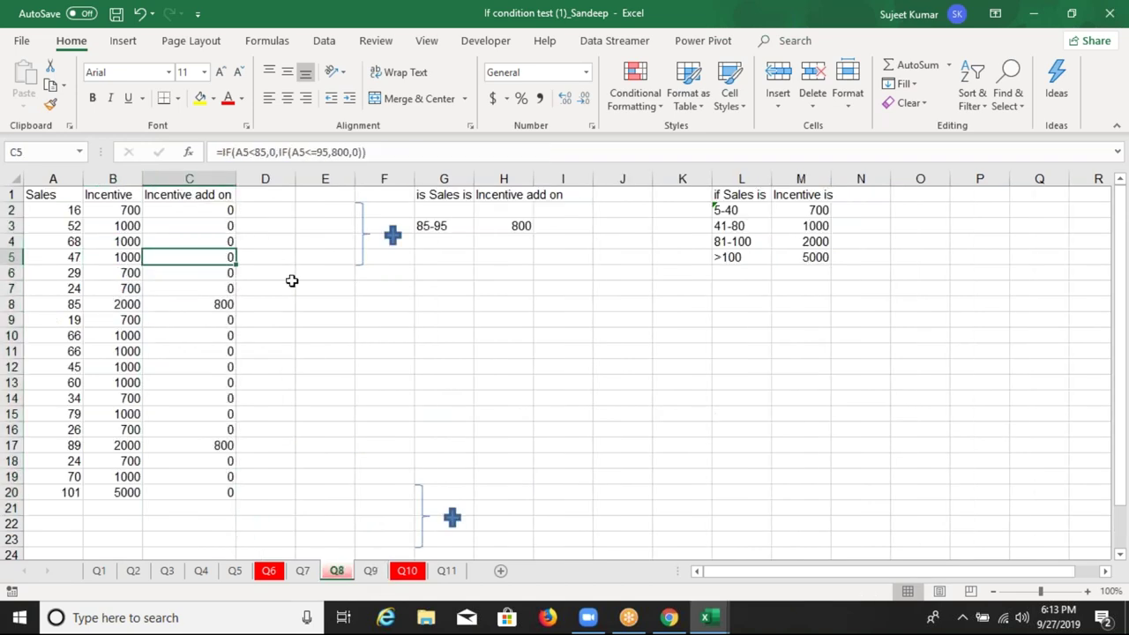
{"action": "left_click", "coordinate": [371, 571]}
- Check Q9's PAN, Voter, Pass and DL entries, then select D7:E11 on the Q10 sheet
{"action": "left_click", "coordinate": [192, 285]}
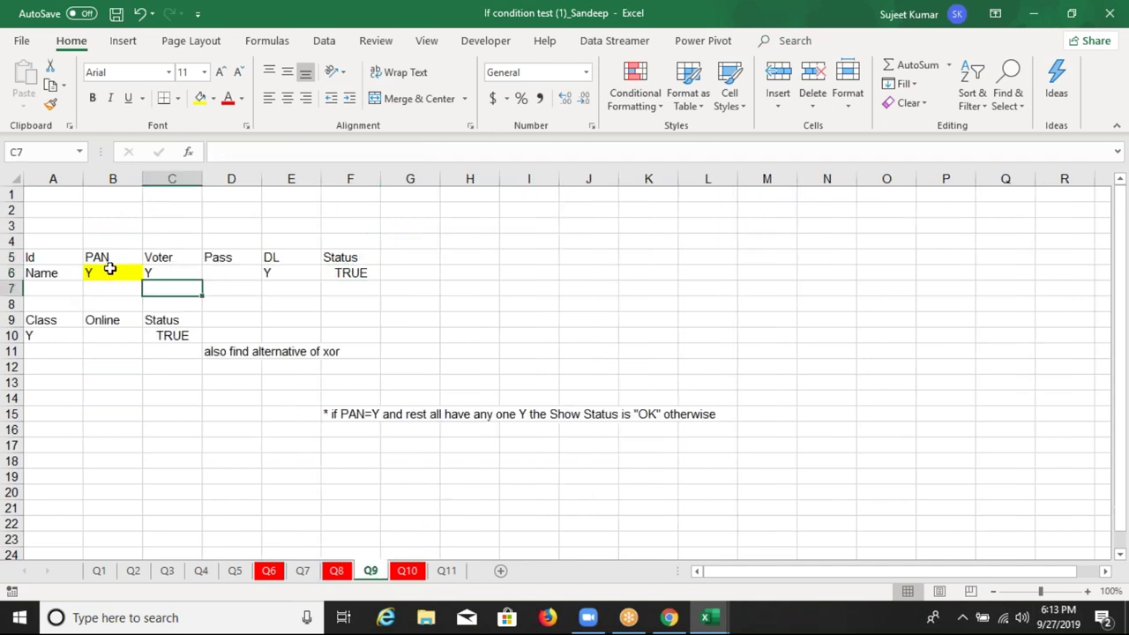
{"action": "left_click", "coordinate": [112, 274]}
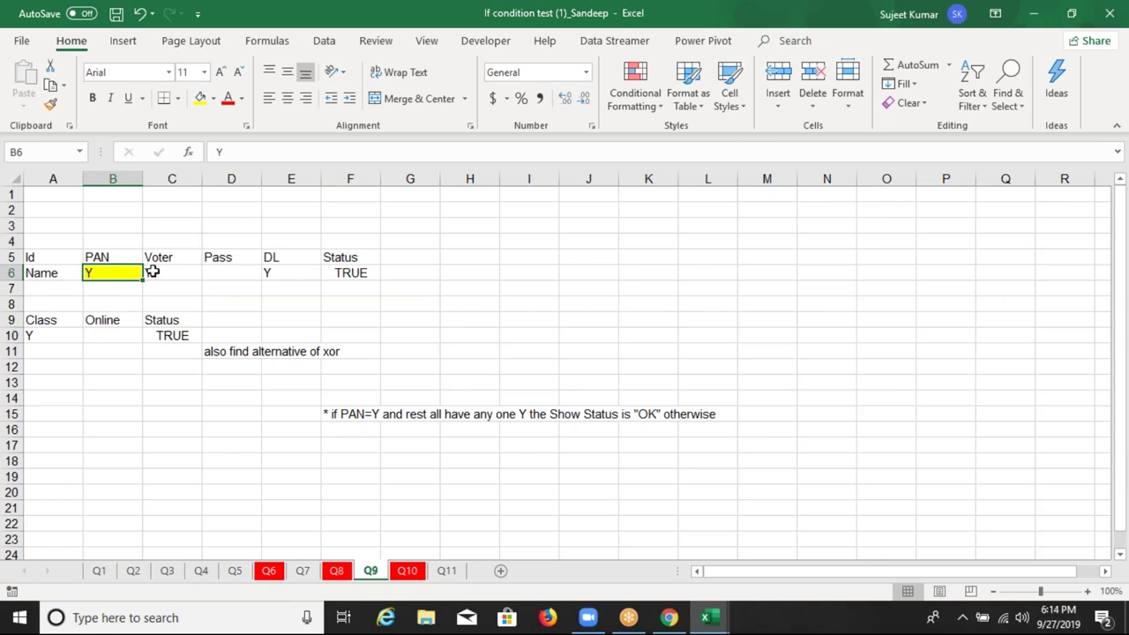
{"action": "left_click_drag", "start_coordinate": [153, 273], "coordinate": [282, 273]}
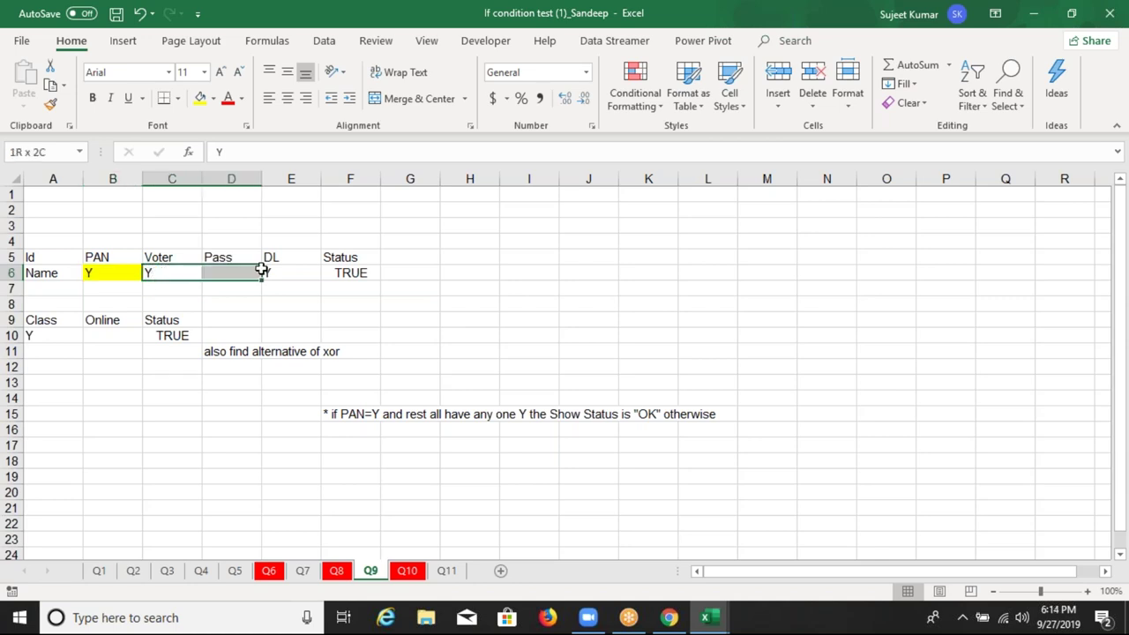
{"action": "left_click", "coordinate": [113, 273]}
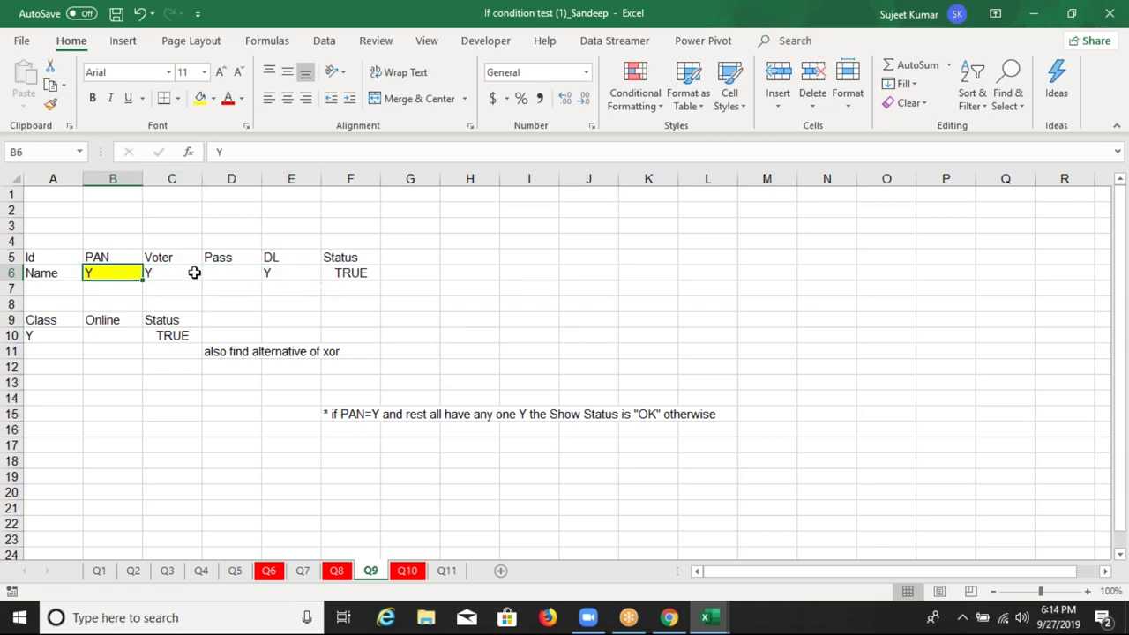
{"action": "left_click_drag", "start_coordinate": [194, 272], "coordinate": [302, 274]}
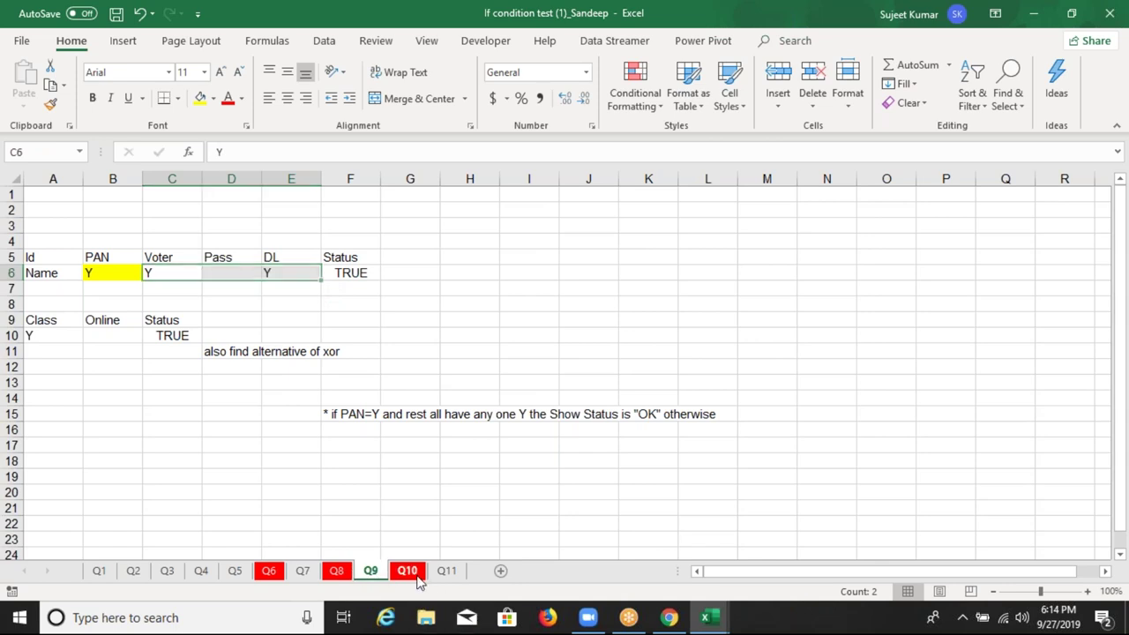
{"action": "left_click", "coordinate": [408, 572]}
{"action": "left_click_drag", "start_coordinate": [269, 290], "coordinate": [236, 352]}
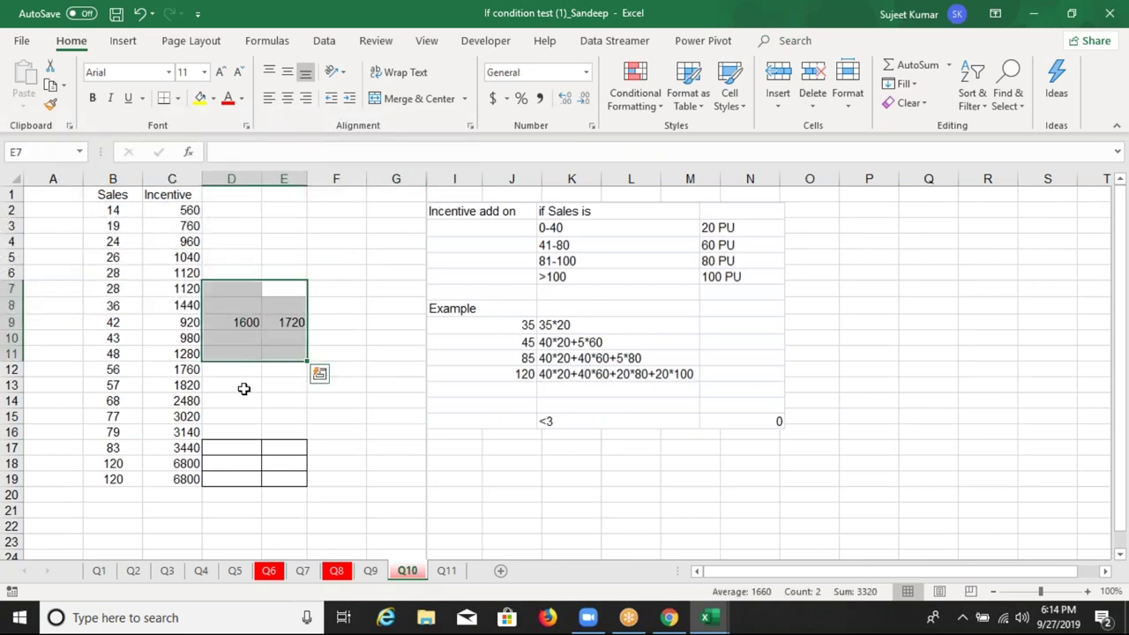
{"action": "left_click", "coordinate": [243, 389]}
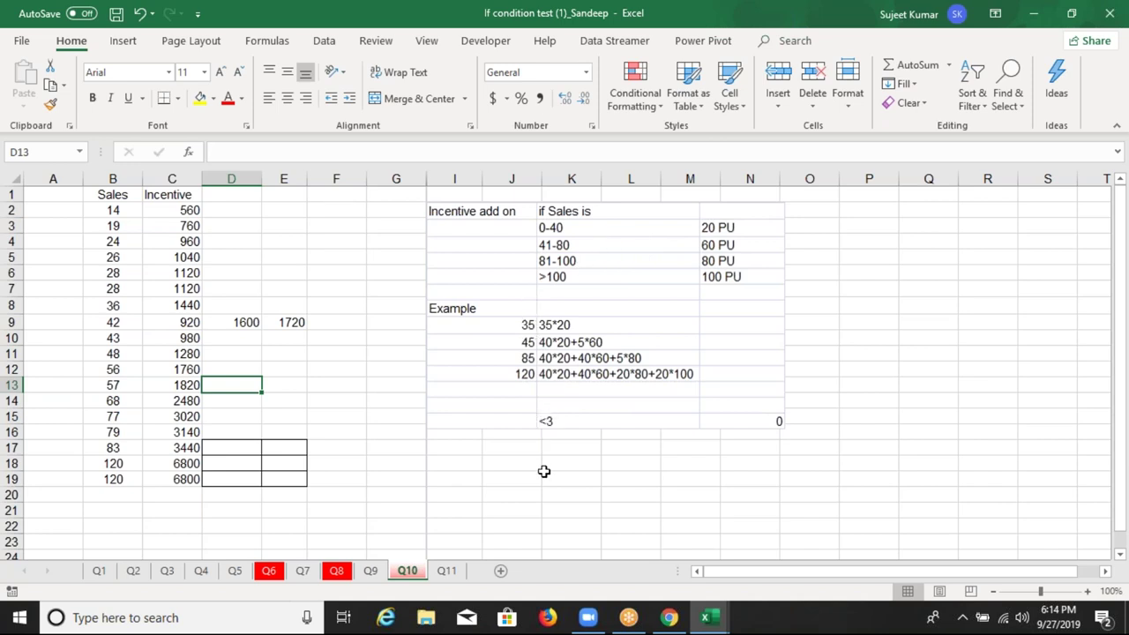
{"action": "left_click", "coordinate": [446, 572]}
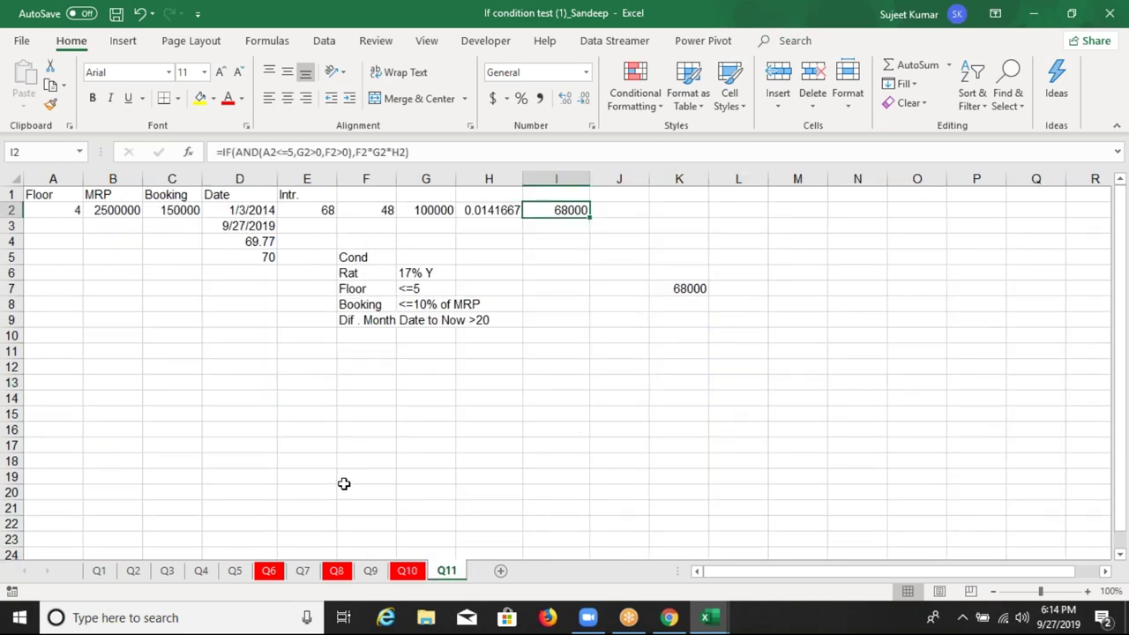
- Return to the Q1 sheet, save the If condition test workbook and close it
{"action": "left_click", "coordinate": [346, 488]}
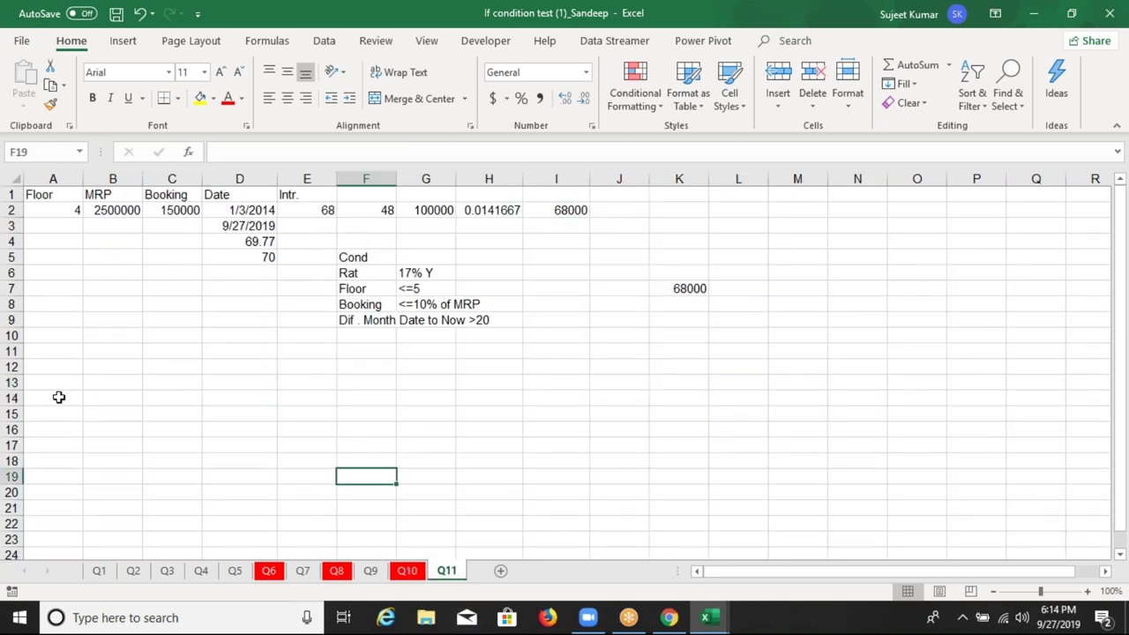
{"action": "left_click", "coordinate": [96, 574]}
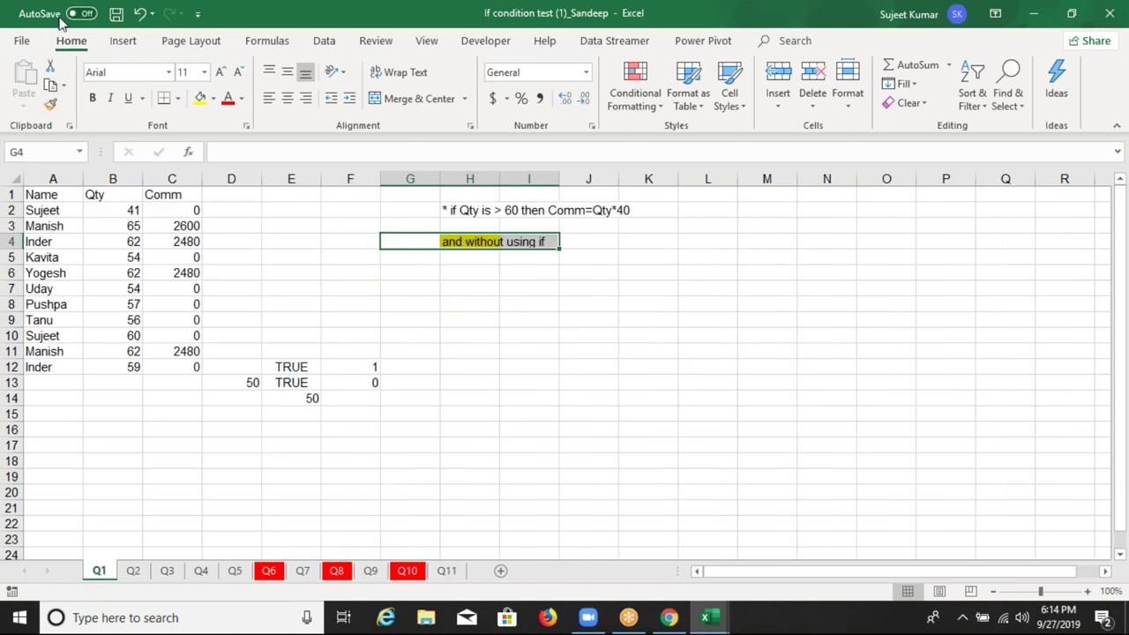
{"action": "left_click", "coordinate": [116, 14]}
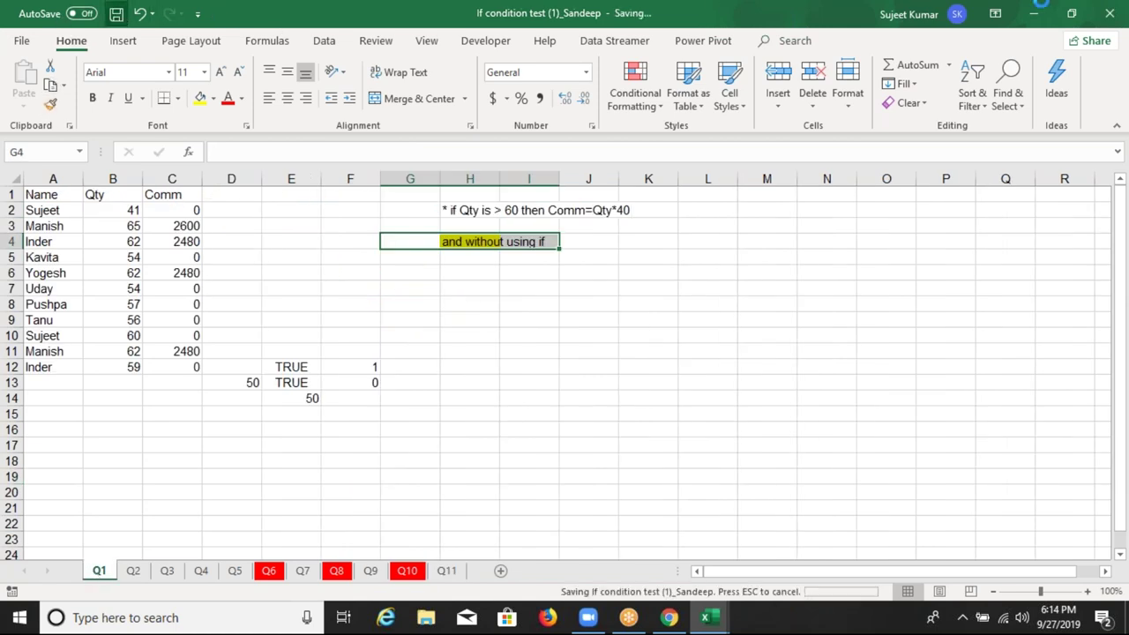
{"action": "left_click", "coordinate": [1115, 18]}
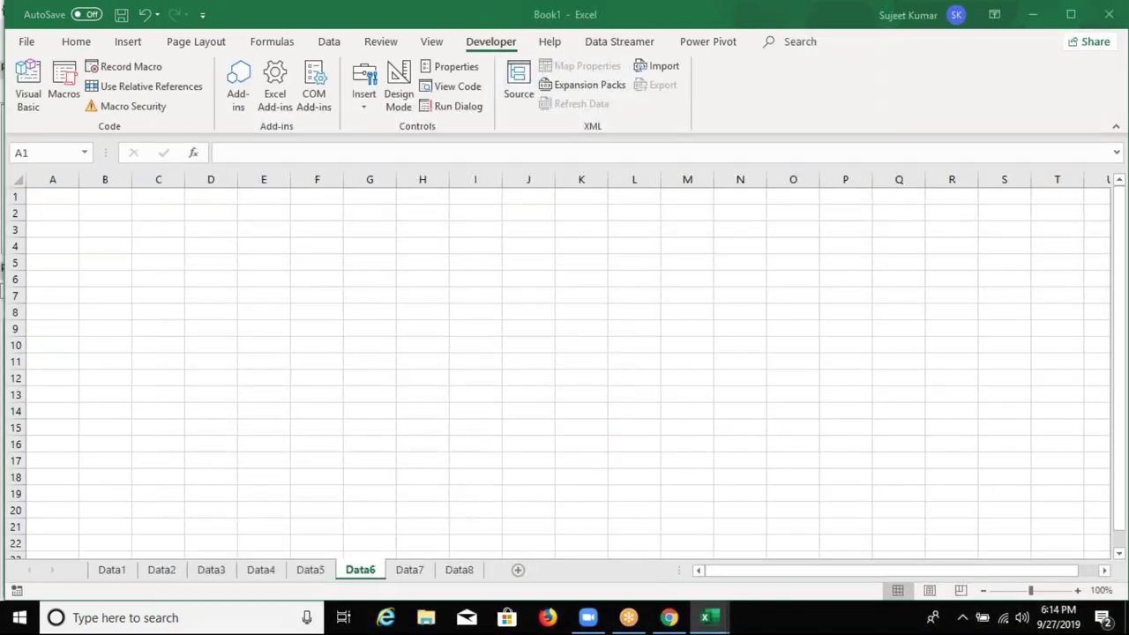
{"action": "left_click", "coordinate": [670, 619]}
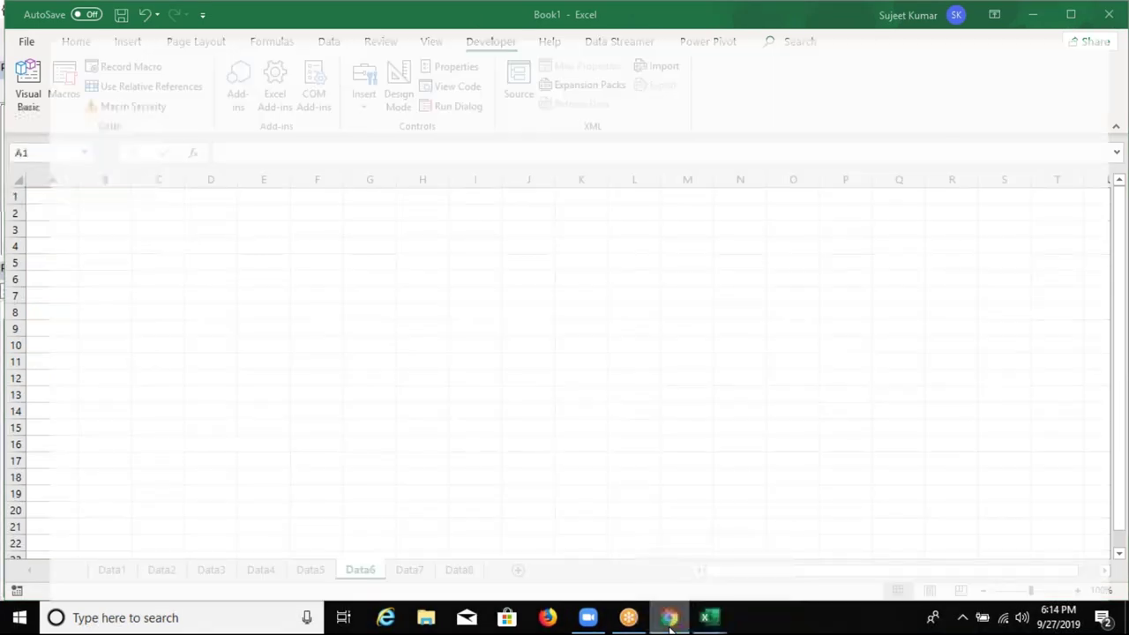
- Go to gmail.com in a new Chrome tab and start a new message
{"action": "left_click", "coordinate": [222, 14]}
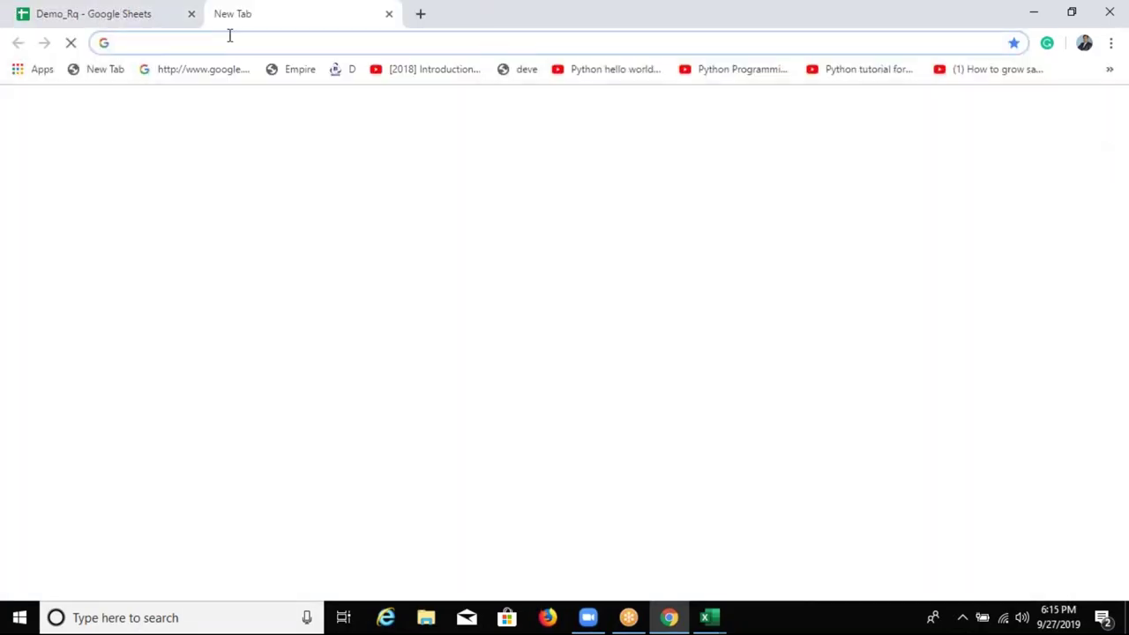
{"action": "type", "text": "gm"}
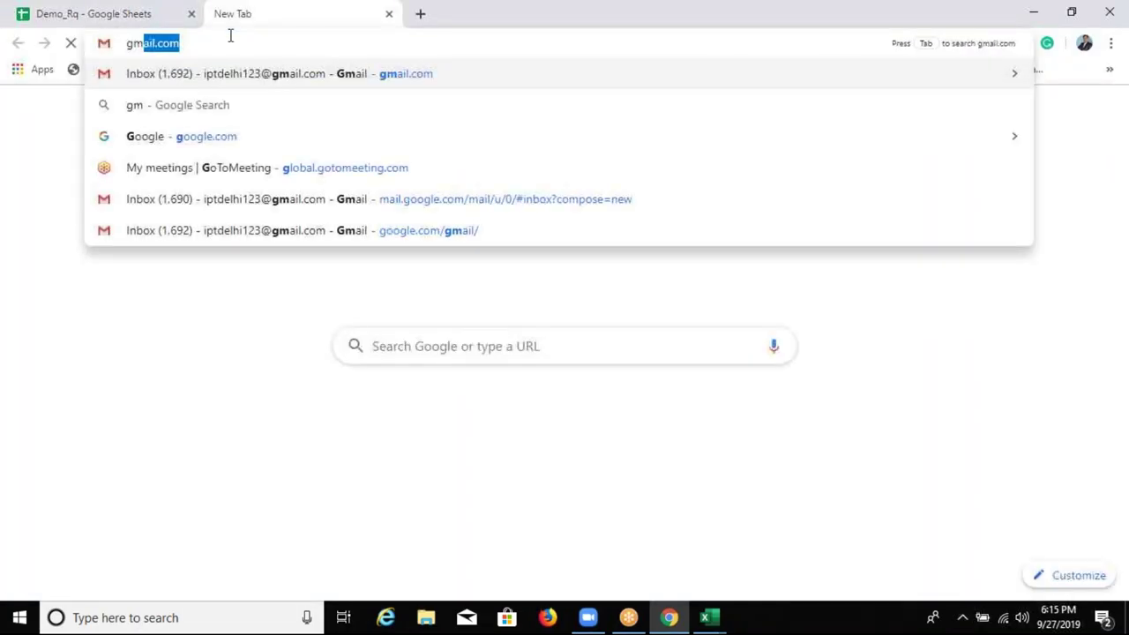
{"action": "key", "text": "Return"}
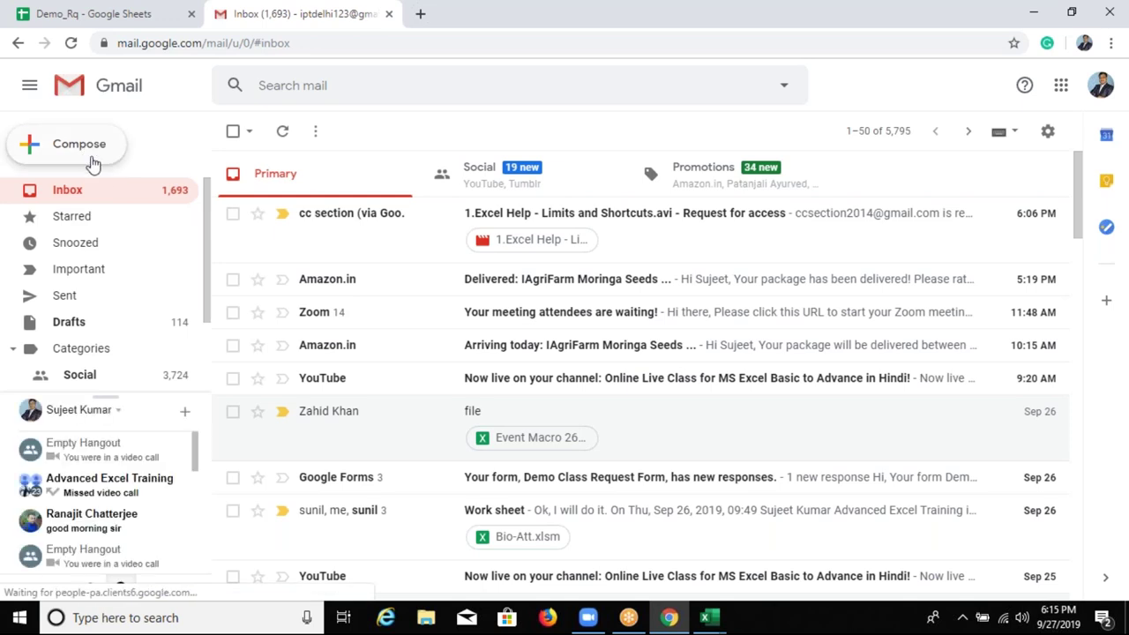
{"action": "left_click", "coordinate": [104, 158]}
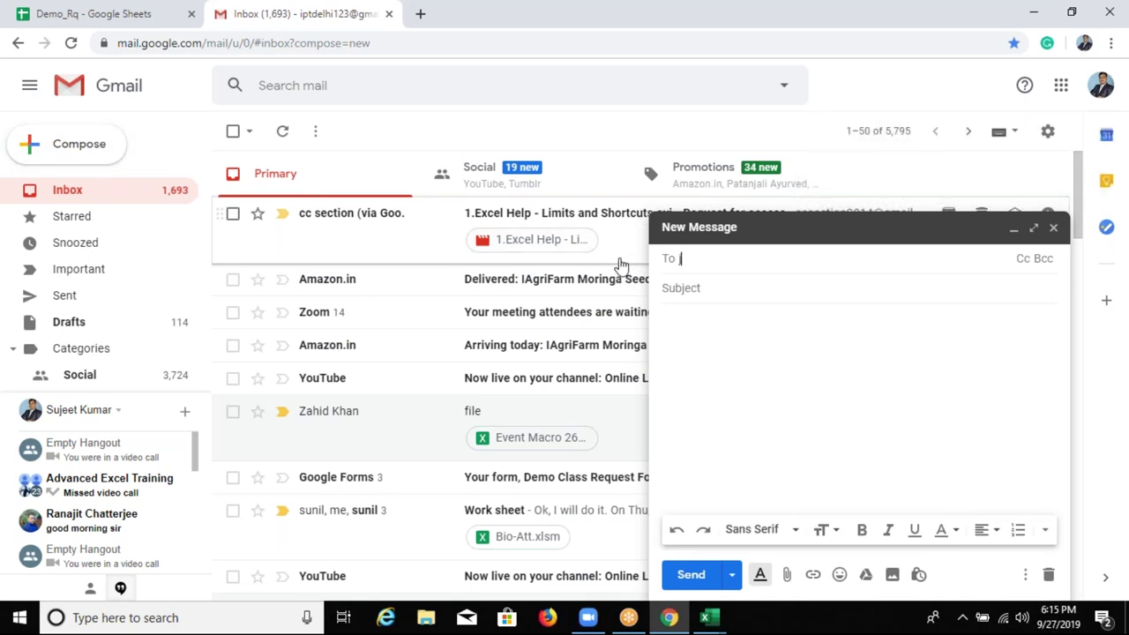
- Address the draft to the suggested contact and give it the subject 'If Test File'
{"action": "type", "text": "jaco"}
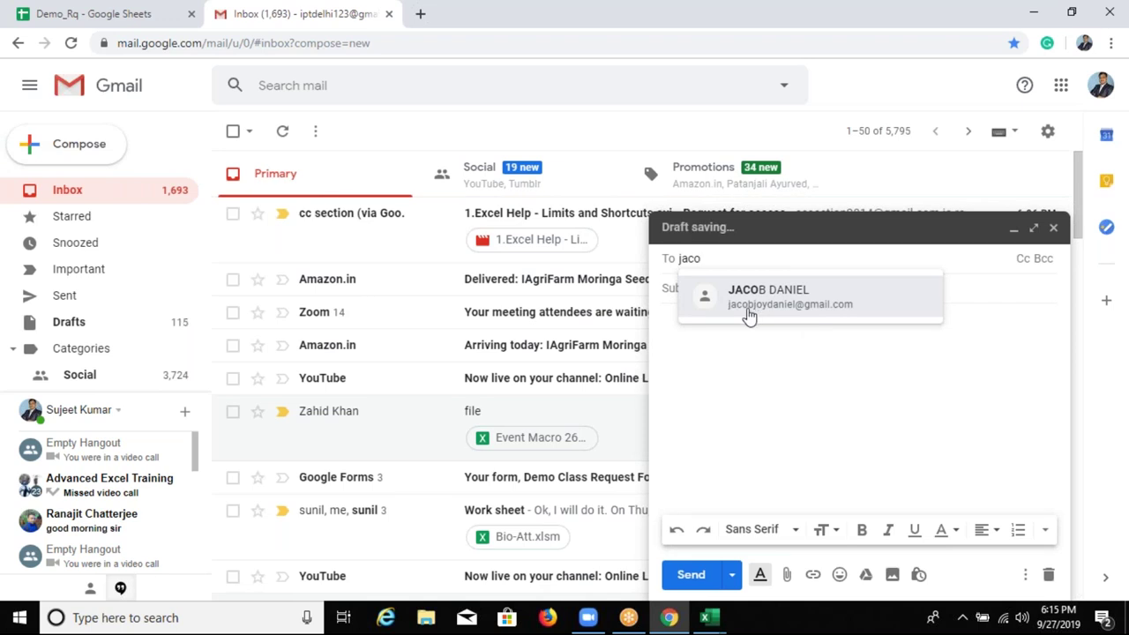
{"action": "mouse_move", "coordinate": [748, 316]}
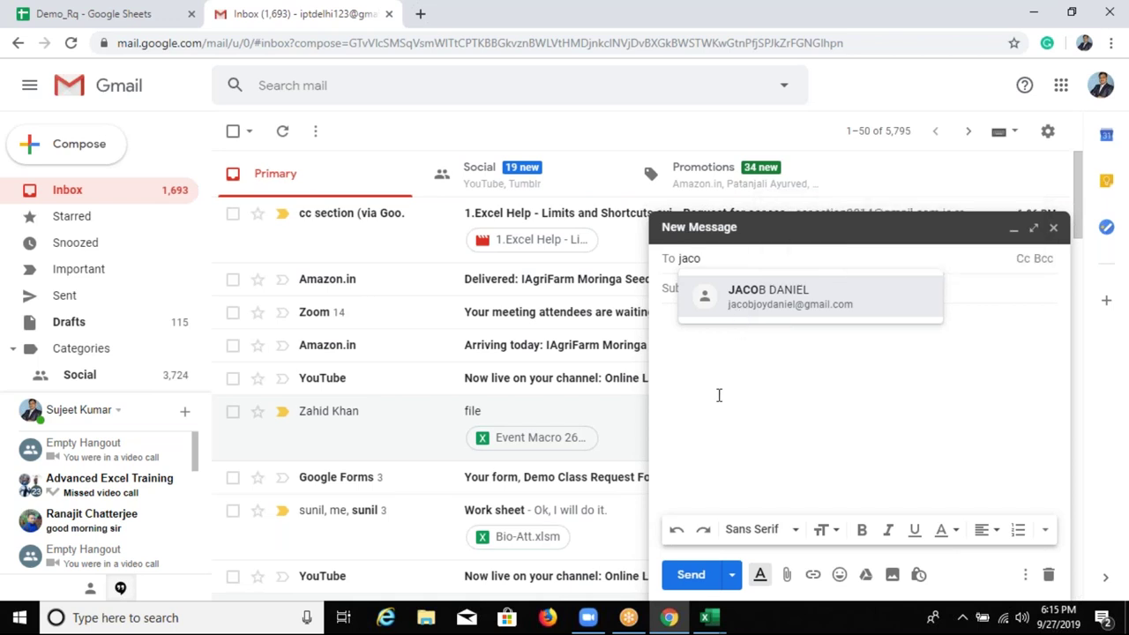
{"action": "left_click", "coordinate": [756, 320]}
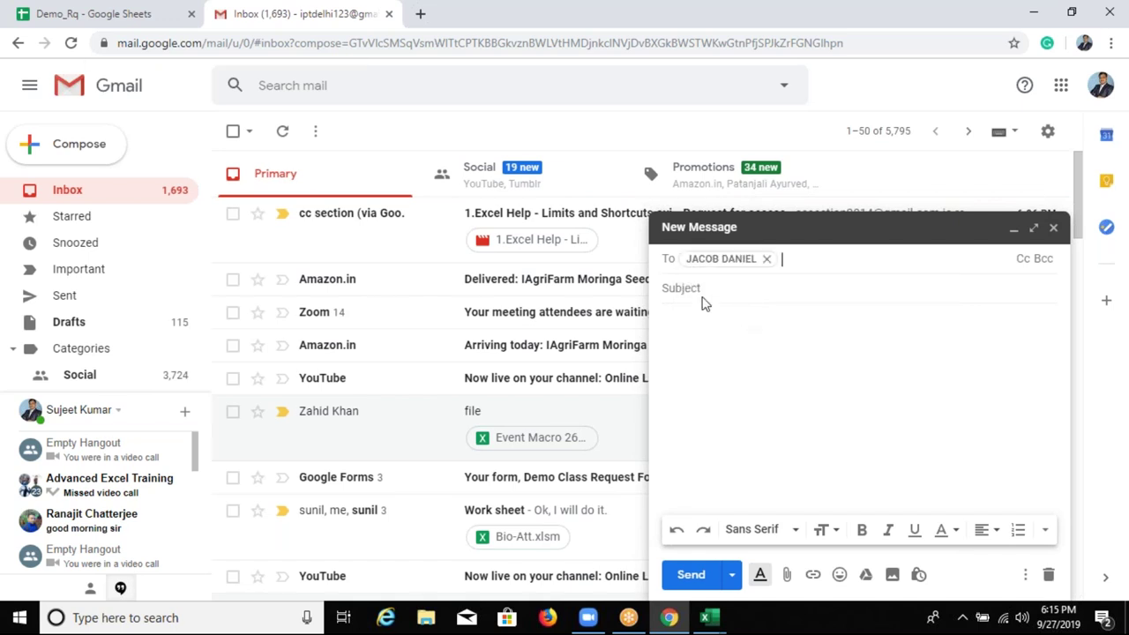
{"action": "left_click", "coordinate": [694, 292]}
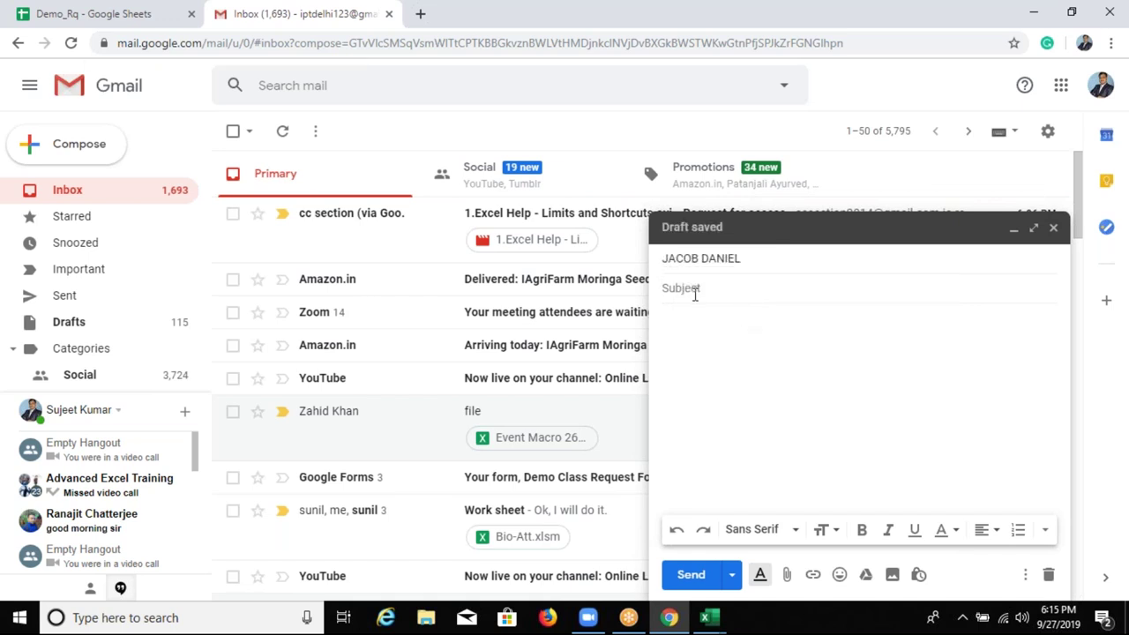
{"action": "type", "text": "If Tes"}
{"action": "type", "text": "t File"}
- Attach If condition test (1)_Sandeep.xlsm from Downloads and send the email
{"action": "left_click", "coordinate": [858, 350]}
{"action": "left_click", "coordinate": [788, 578]}
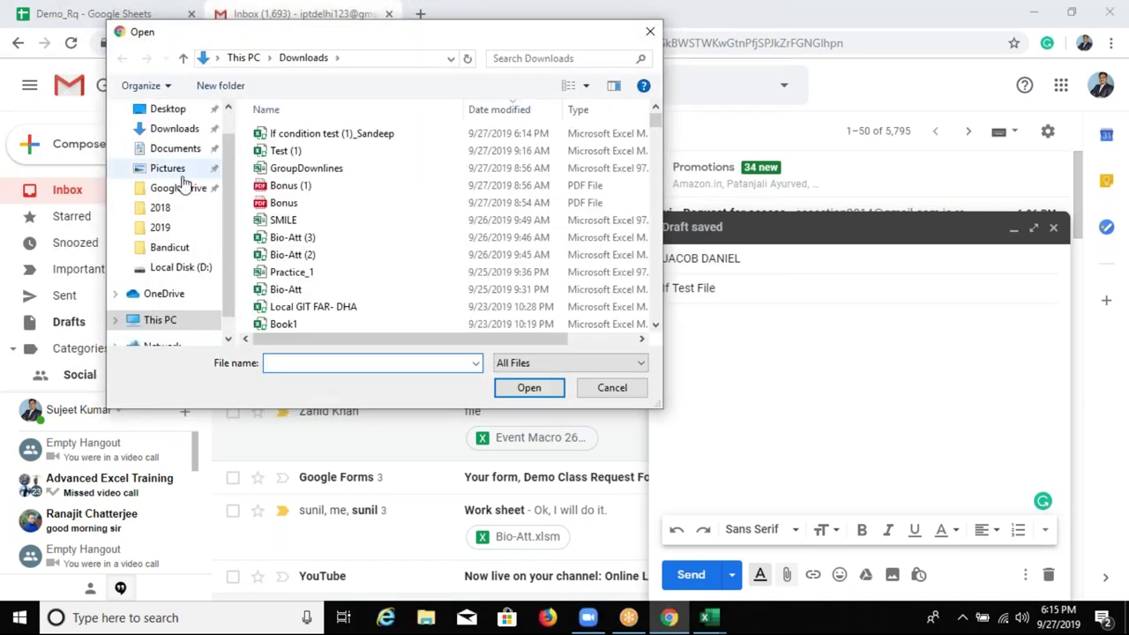
{"action": "left_click", "coordinate": [186, 132]}
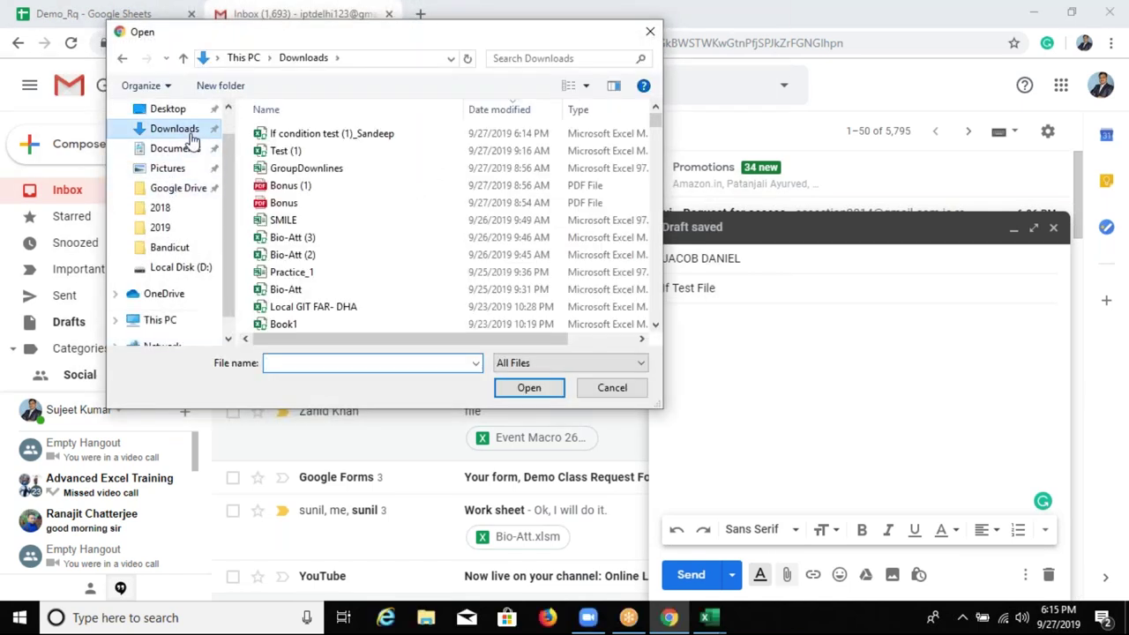
{"action": "left_click", "coordinate": [320, 137]}
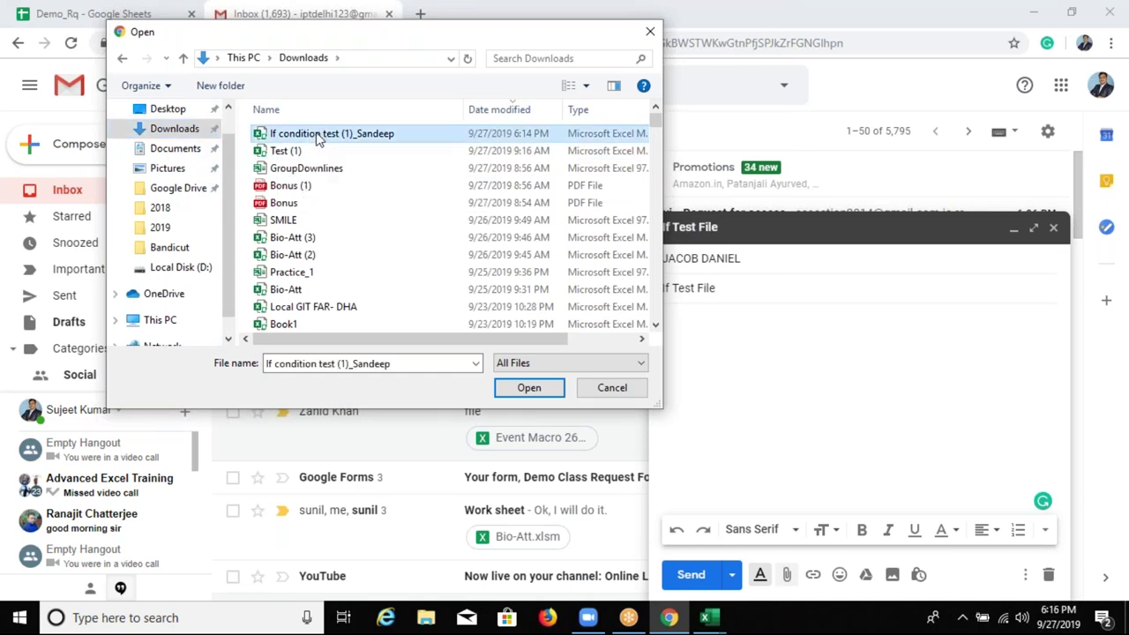
{"action": "double_click", "coordinate": [319, 136]}
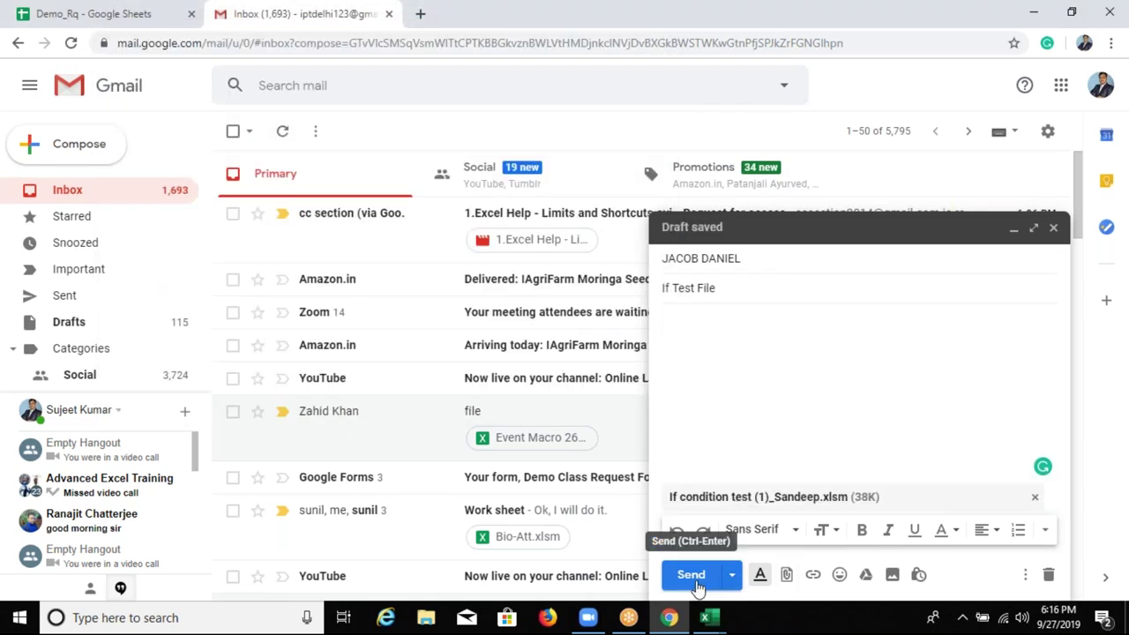
{"action": "left_click", "coordinate": [693, 585]}
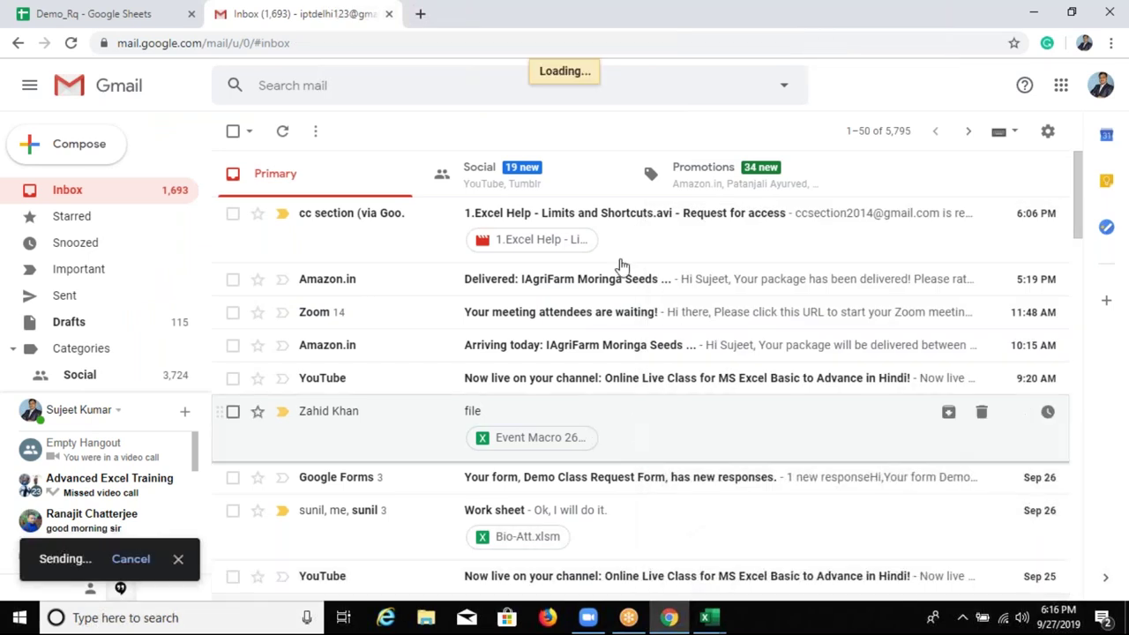
- Open the '1.Excel Help - Limits and Shortcuts.avi - Request for access' email and start a blank reply
{"action": "left_click", "coordinate": [530, 216]}
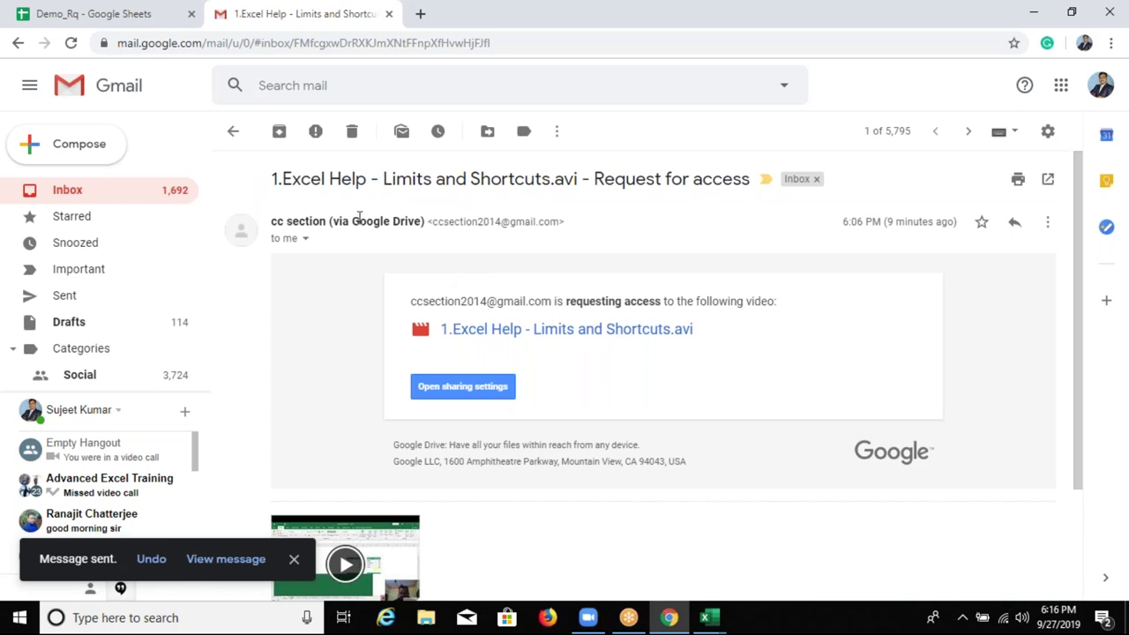
{"action": "left_click_drag", "start_coordinate": [434, 221], "coordinate": [561, 226]}
{"action": "key", "text": "ctrl+c"}
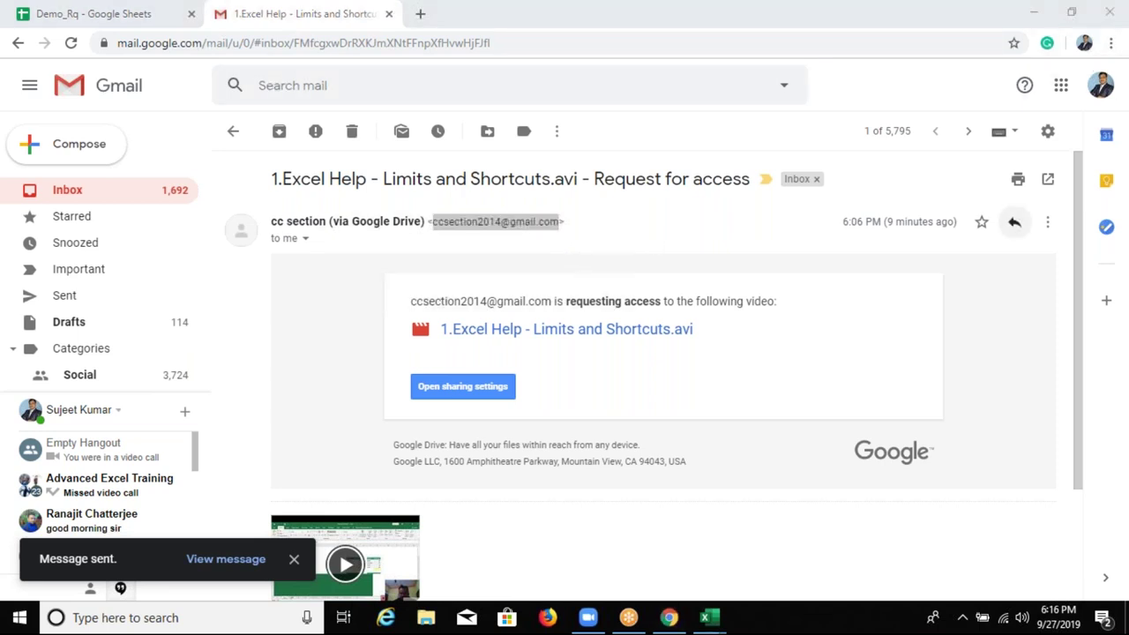
{"action": "key", "text": "r"}
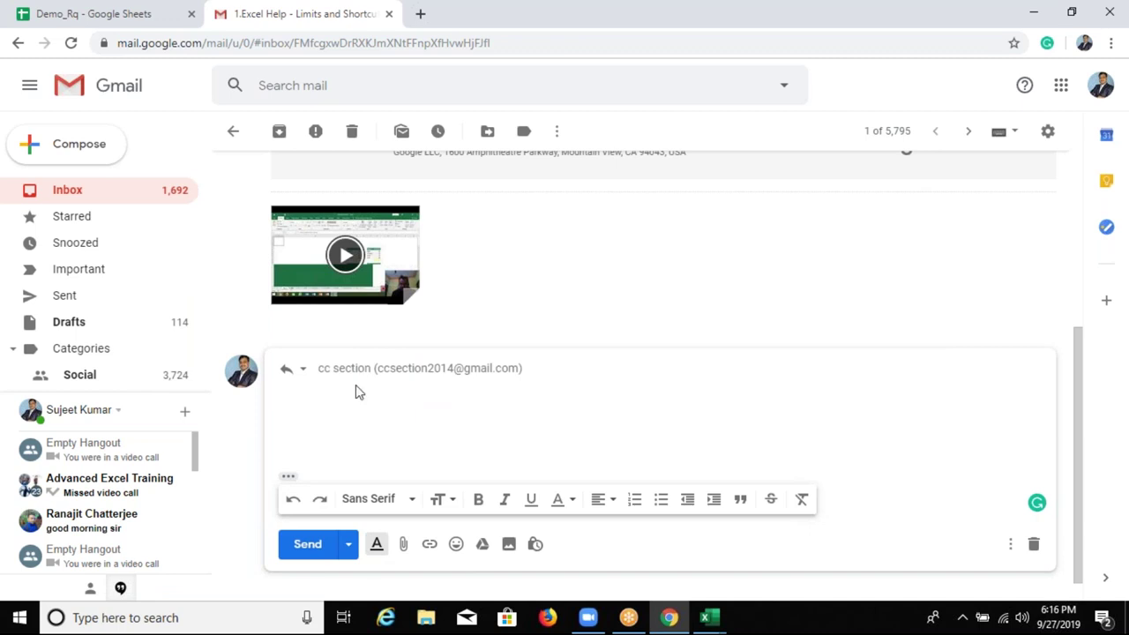
{"action": "key", "text": "ctrl+v"}
{"action": "key", "text": "ctrl+z"}
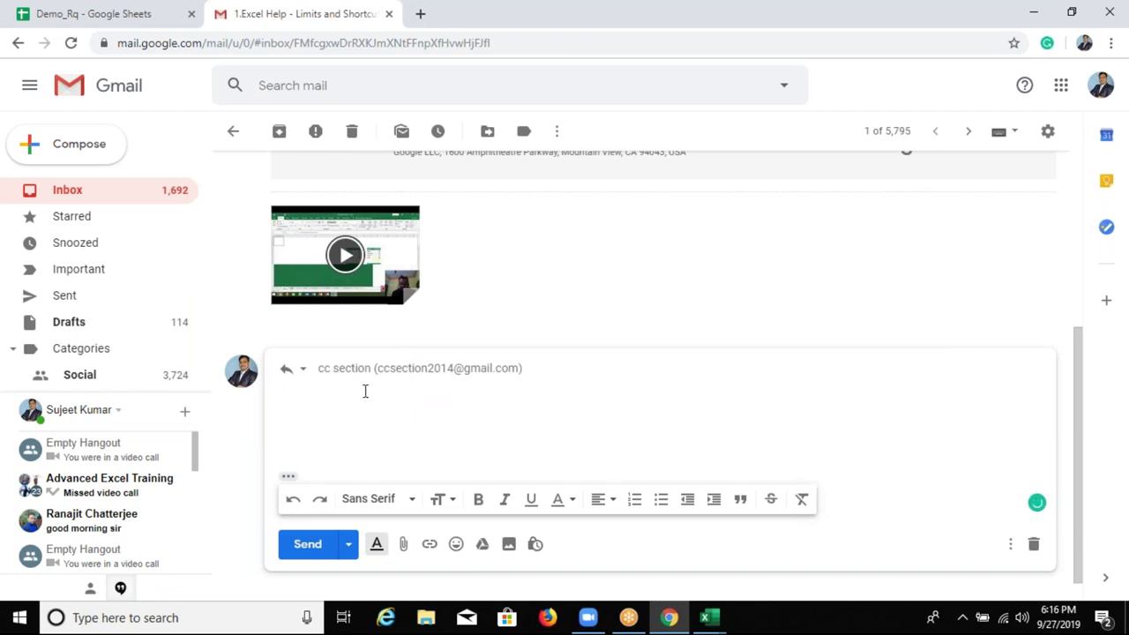